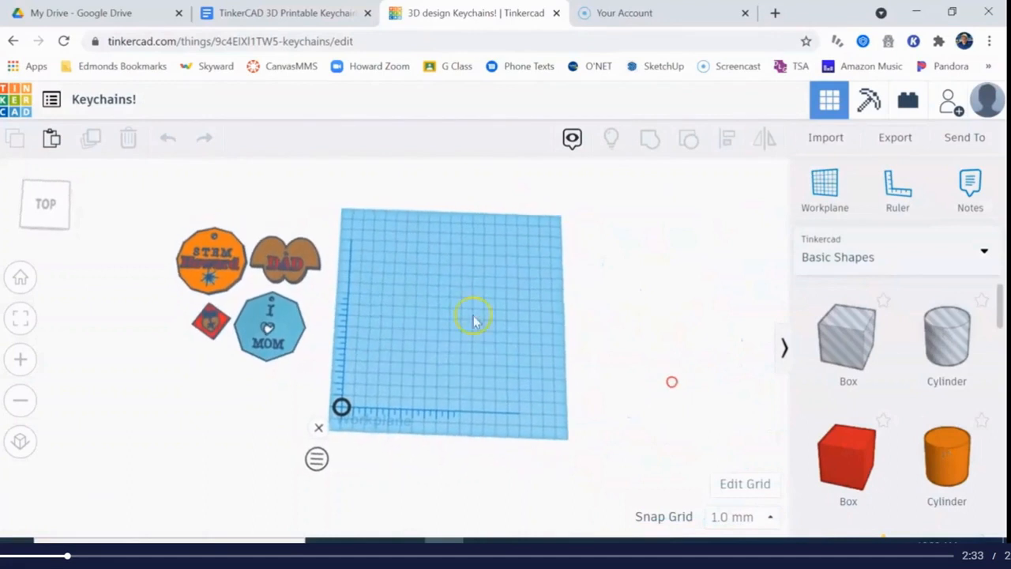
Frame the workplane beside the sample keychains and dismiss the ruler from it
scroll(451, 296, "up", 3)
scroll(452, 298, "up", 2)
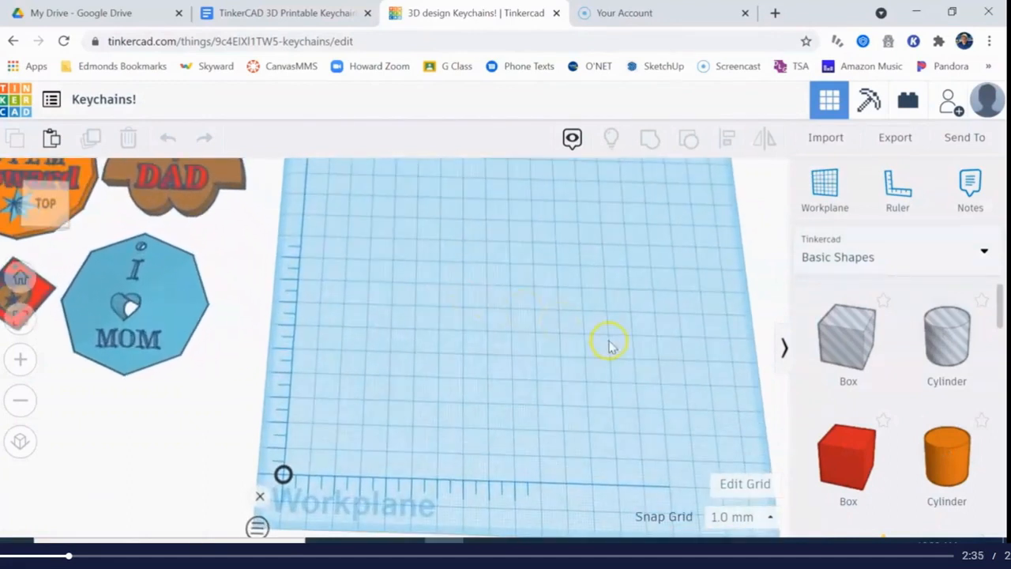
scroll(635, 362, "down", 4)
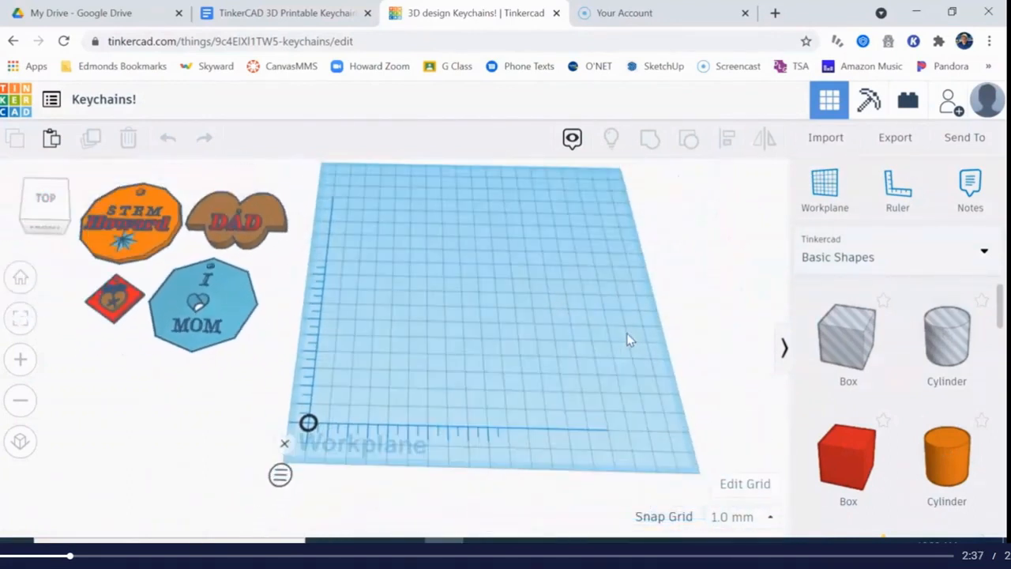
middle_click_drag(558, 340, 570, 351)
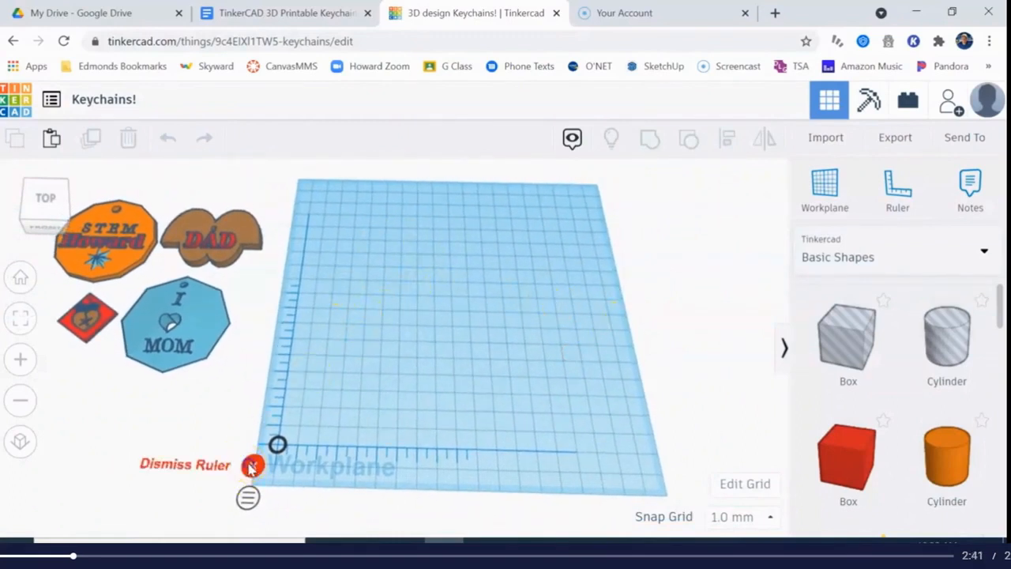
left_click(252, 466)
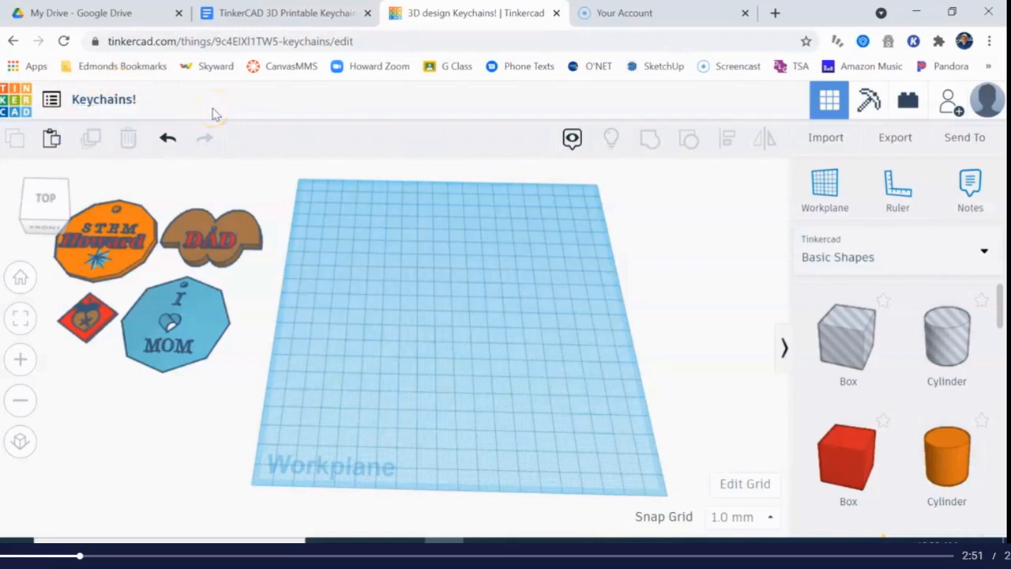
Retitle the design 'keychain' followed by the student's name and 'period 2'
left_click(118, 104)
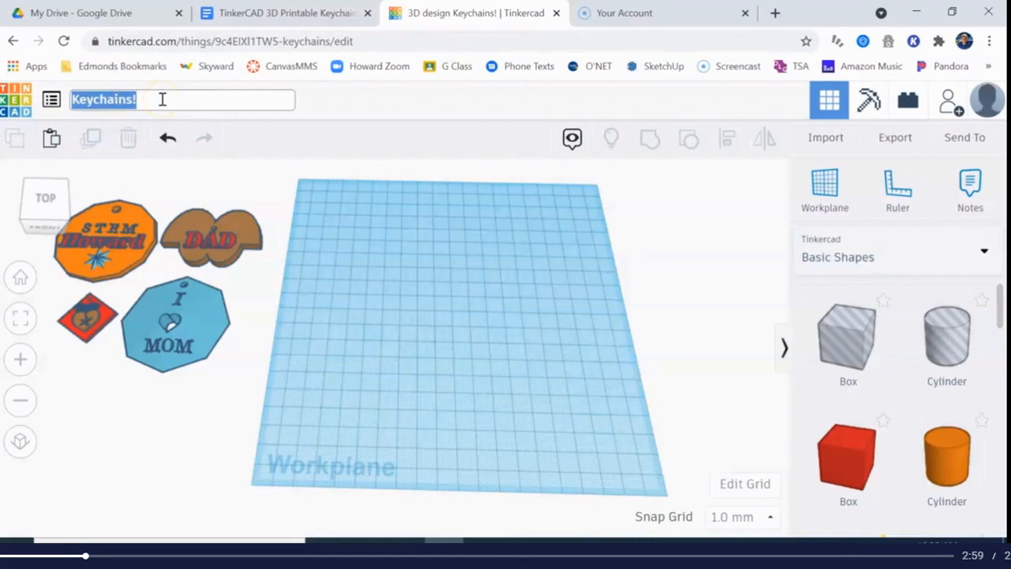
type("keychain ")
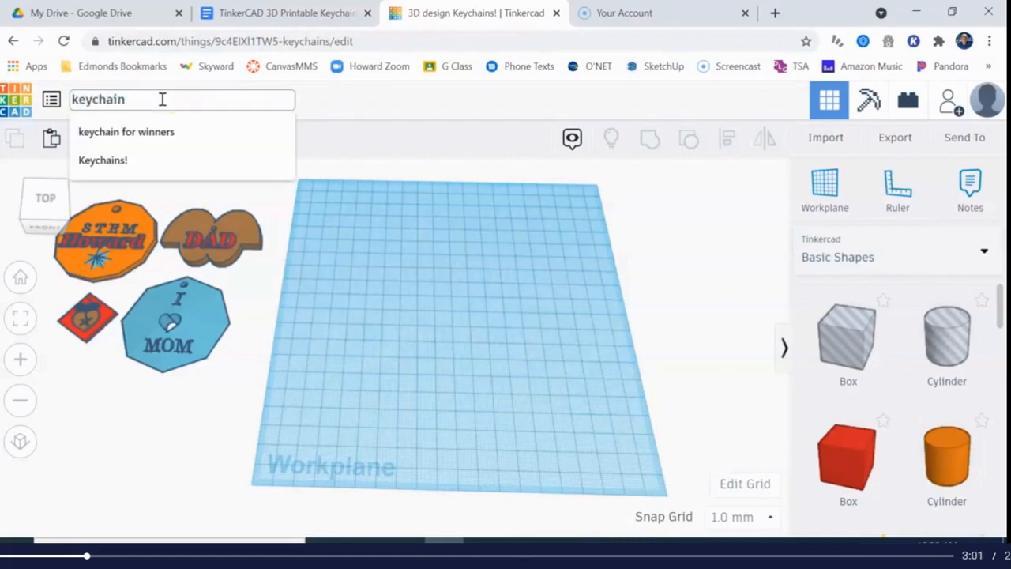
type("howard period 2")
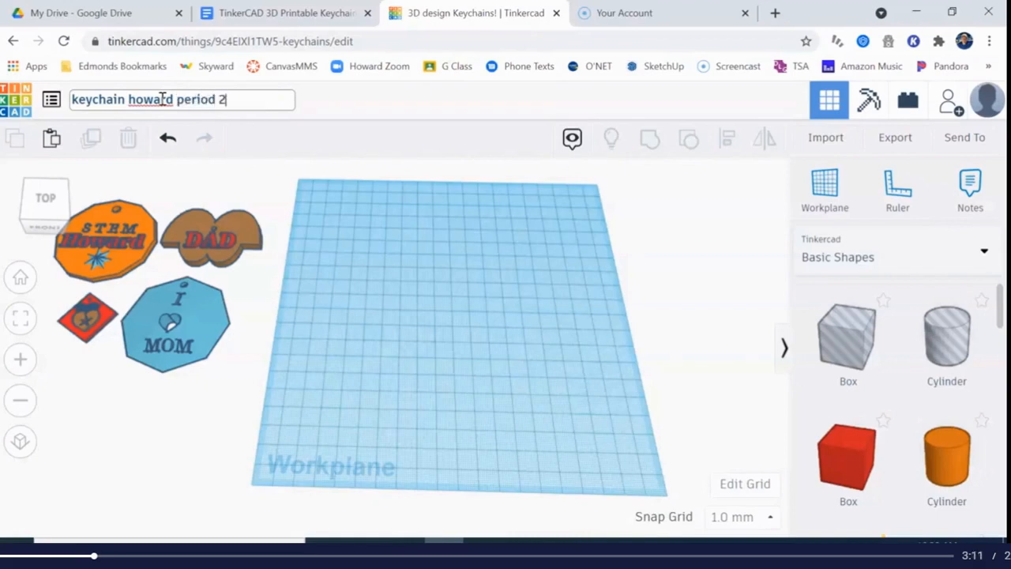
left_click(276, 98)
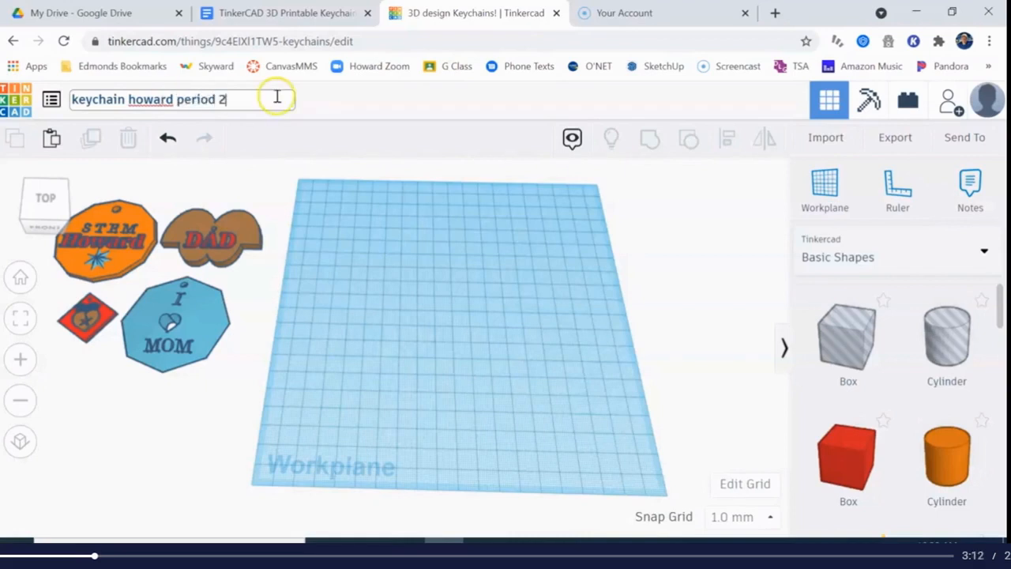
triple_click(132, 99)
left_click(132, 99)
type("steve")
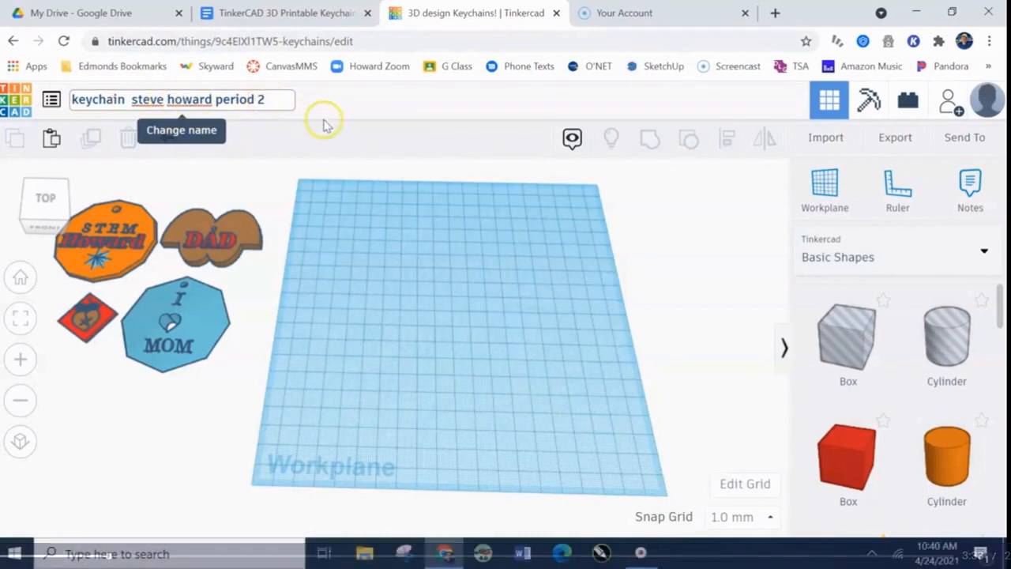
left_click(366, 139)
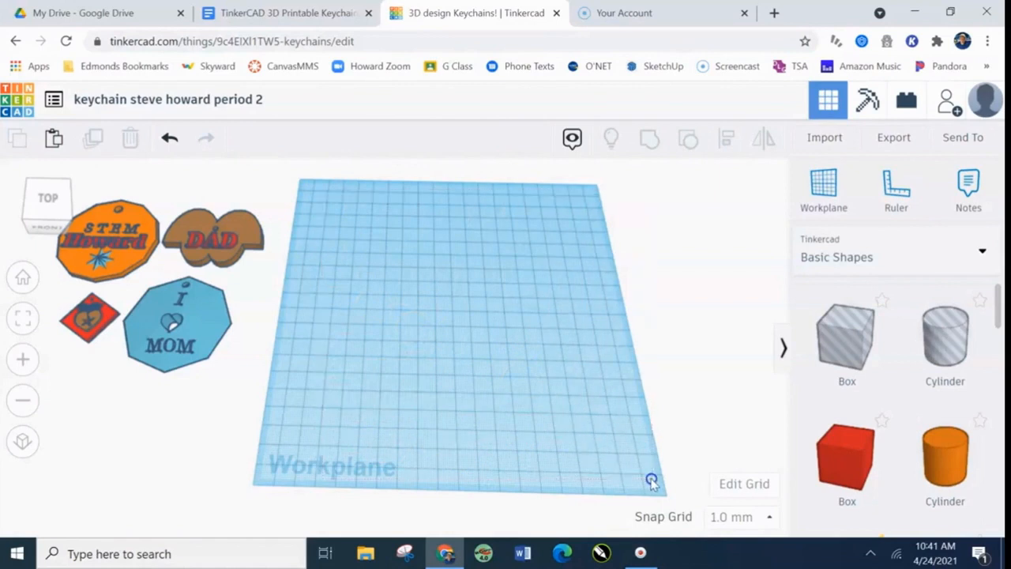
left_click_drag(344, 199, 725, 425)
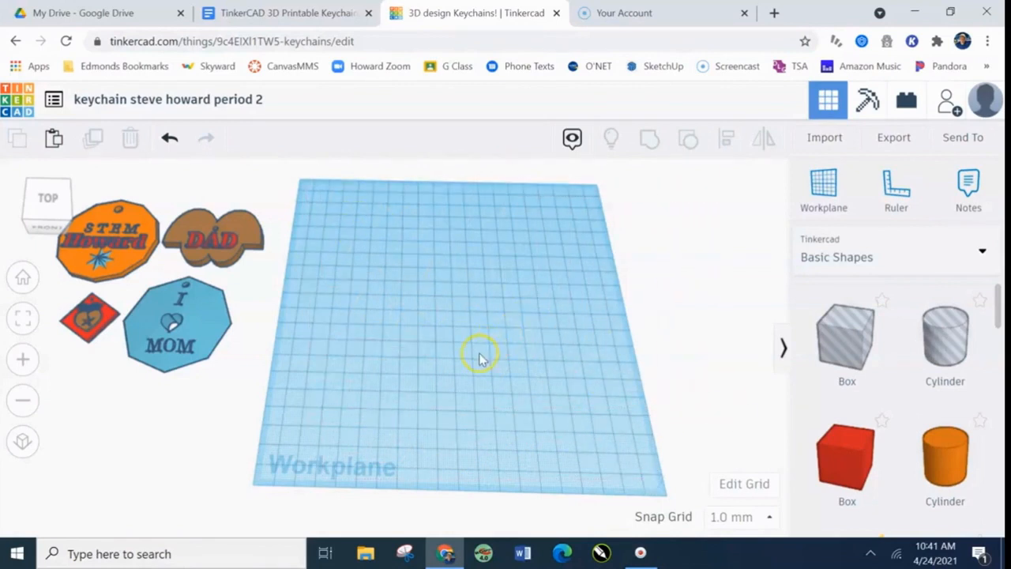
mouse_move(466, 340)
right_mouse_down()
mouse_move(471, 304)
mouse_move(514, 293)
mouse_move(503, 361)
mouse_move(397, 331)
mouse_move(400, 235)
mouse_move(423, 298)
mouse_move(440, 323)
mouse_move(467, 325)
mouse_move(460, 330)
right_mouse_up()
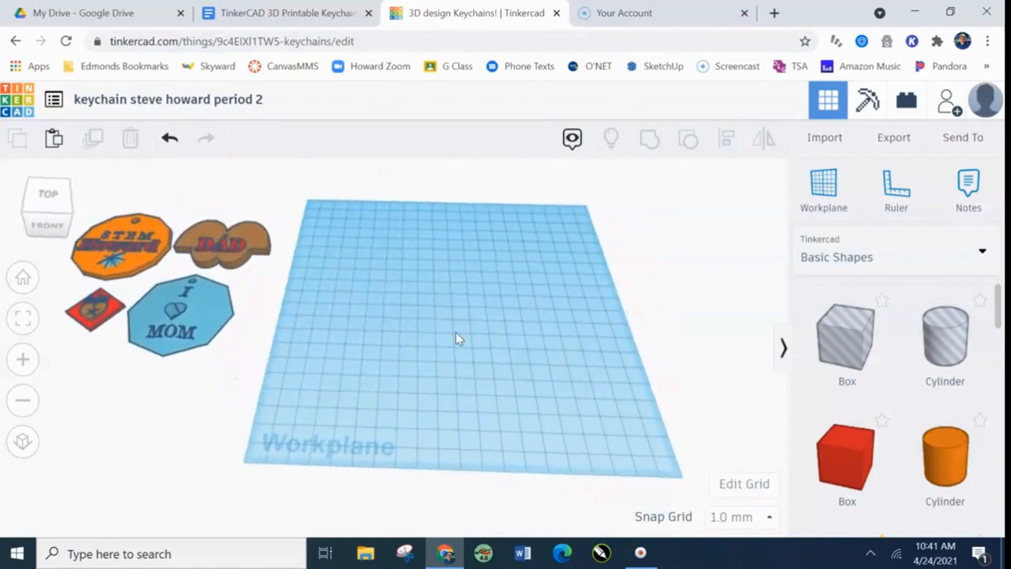
scroll(456, 338, "up", 4)
scroll(457, 338, "down", 4)
scroll(456, 338, "up", 3)
scroll(455, 338, "down", 2)
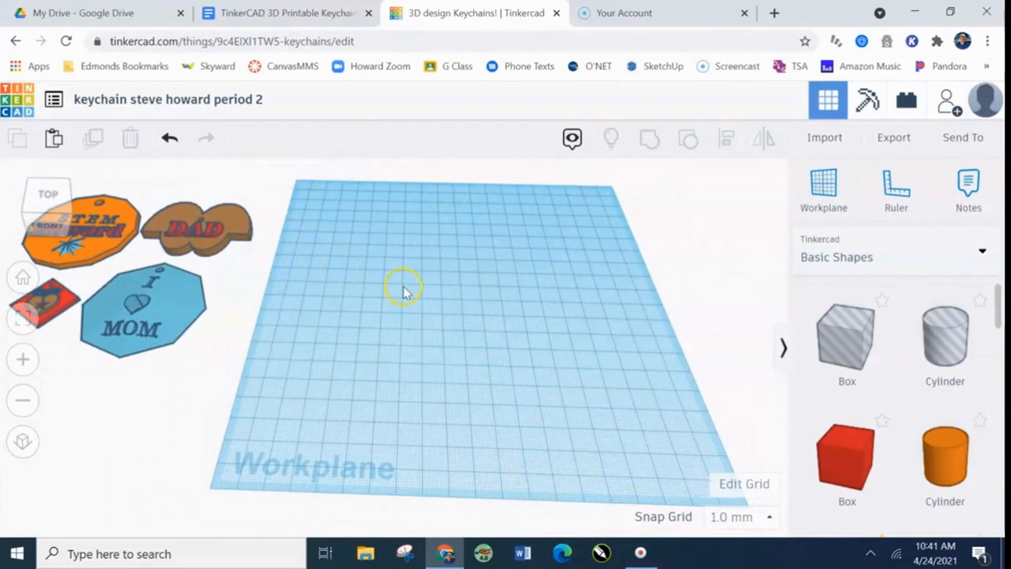
middle_click_drag(403, 287, 471, 282)
scroll(466, 322, "down", 5)
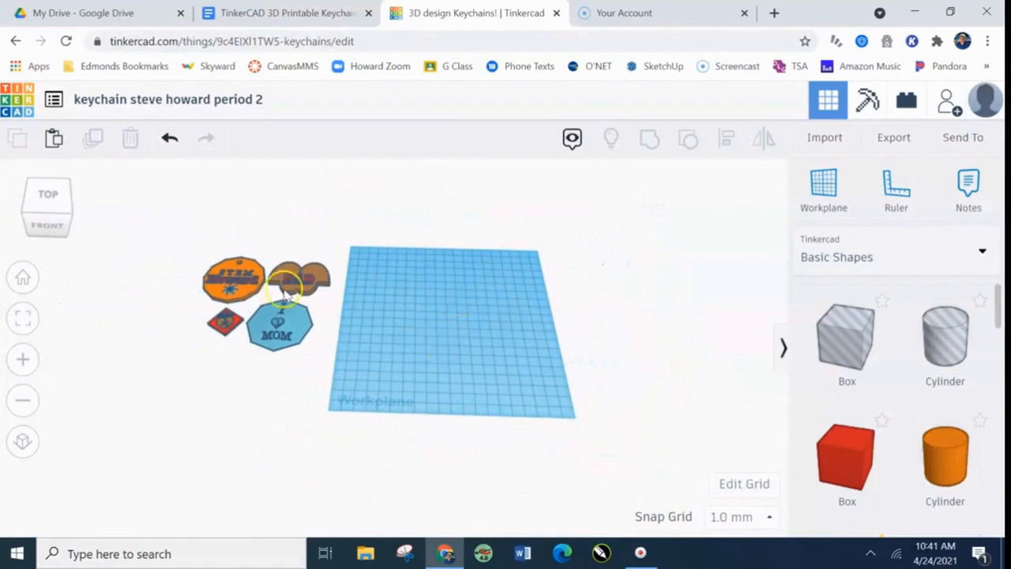
right_click_drag(336, 212, 353, 234)
left_click_drag(319, 207, 461, 309)
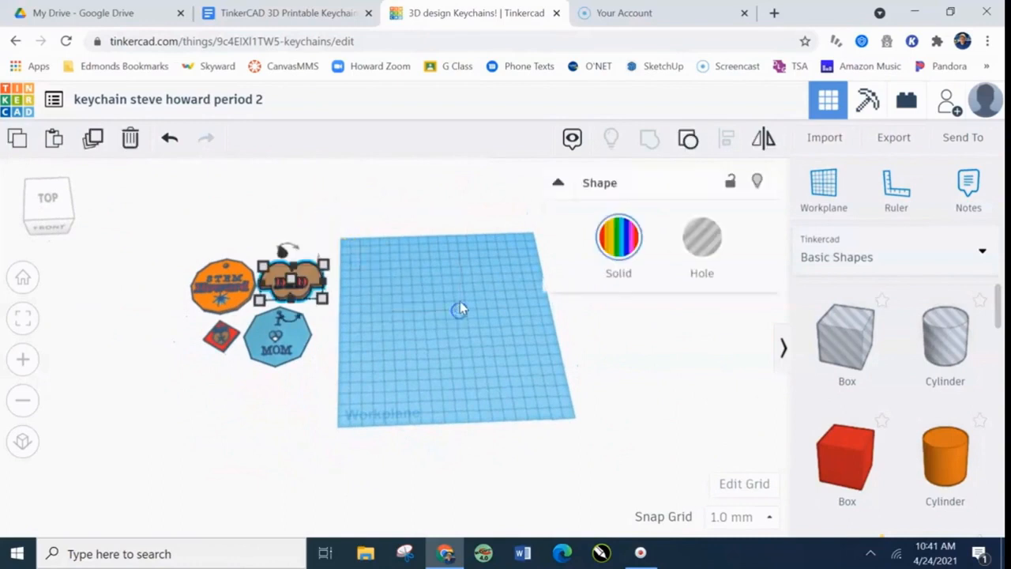
left_click(414, 227)
mouse_move(415, 225)
right_mouse_down()
mouse_move(419, 248)
mouse_move(460, 207)
mouse_move(371, 230)
mouse_move(426, 223)
right_mouse_up()
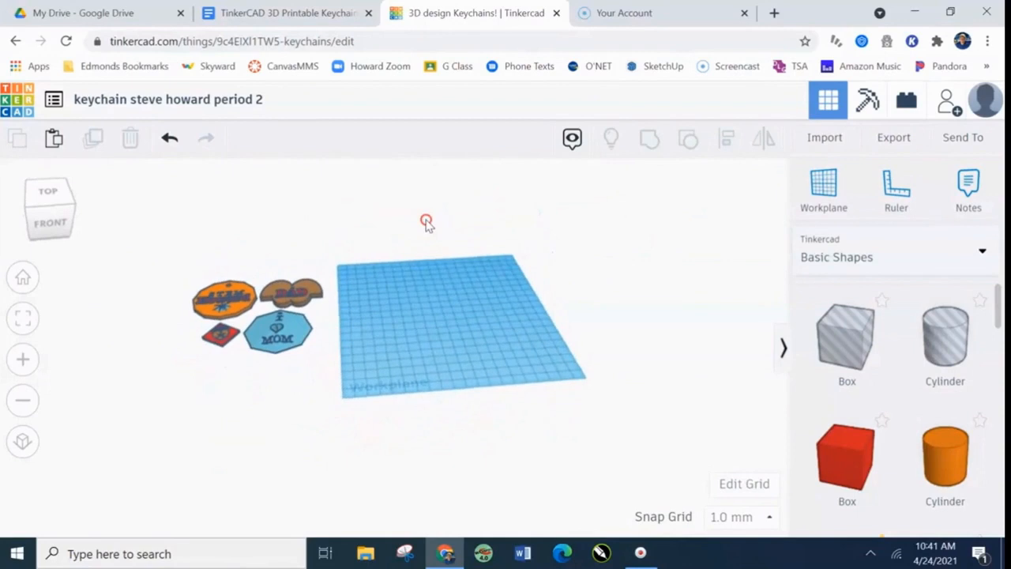
scroll(421, 318, "up", 3)
scroll(422, 318, "down", 3)
middle_click_drag(434, 307, 454, 289)
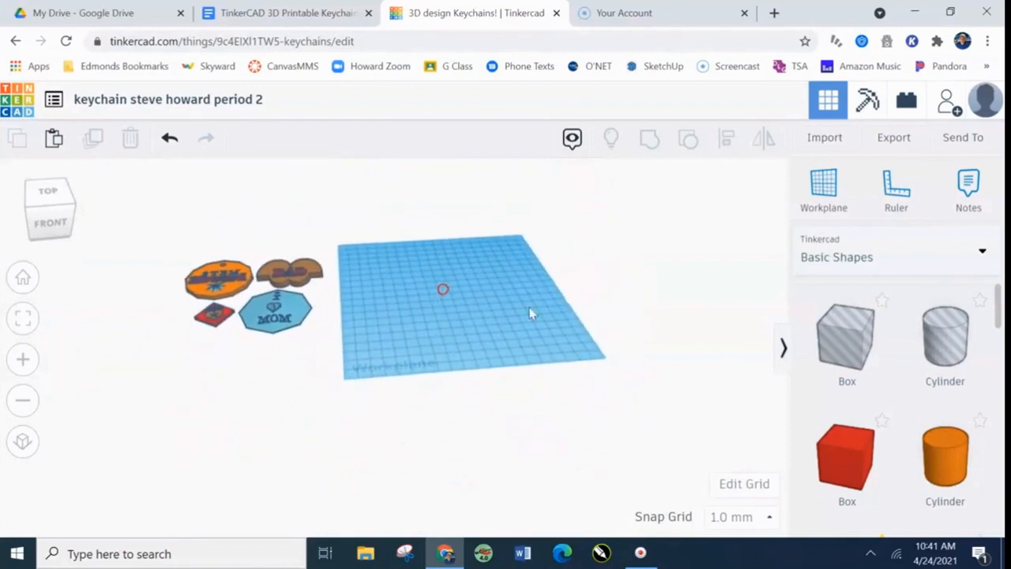
right_click_drag(661, 355, 636, 382)
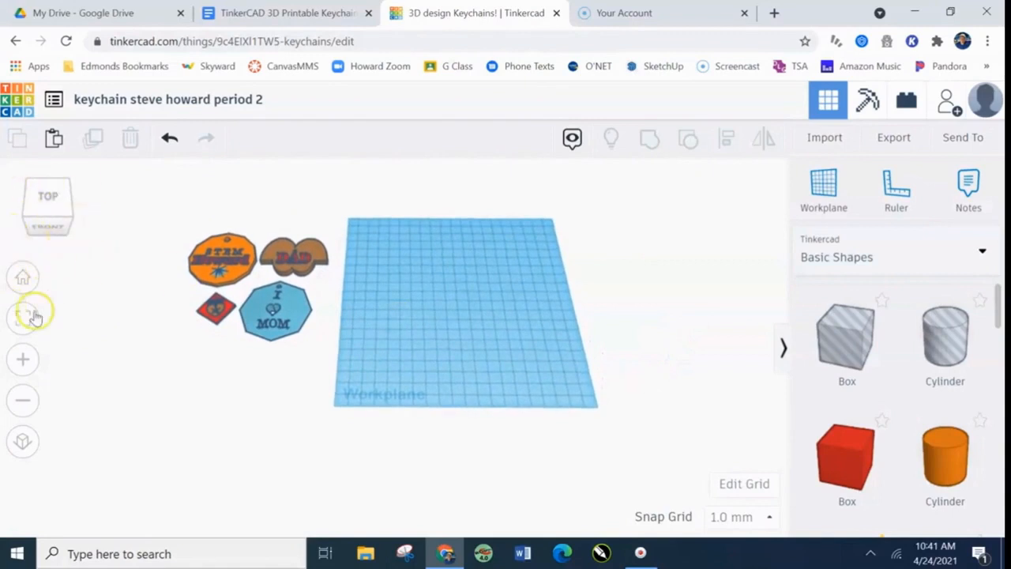
left_click(45, 204)
left_click(82, 213)
left_click(82, 211)
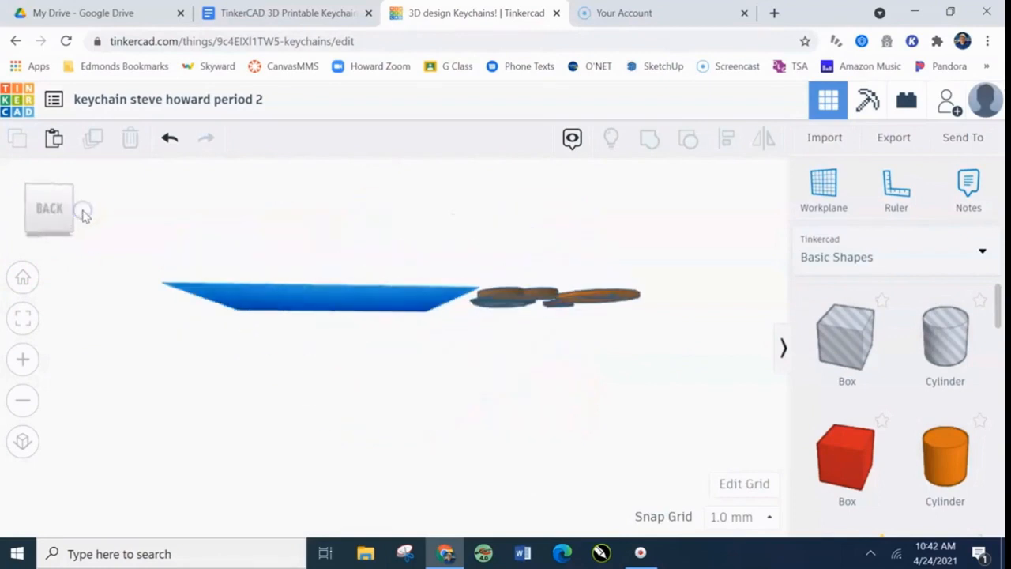
left_click(48, 242)
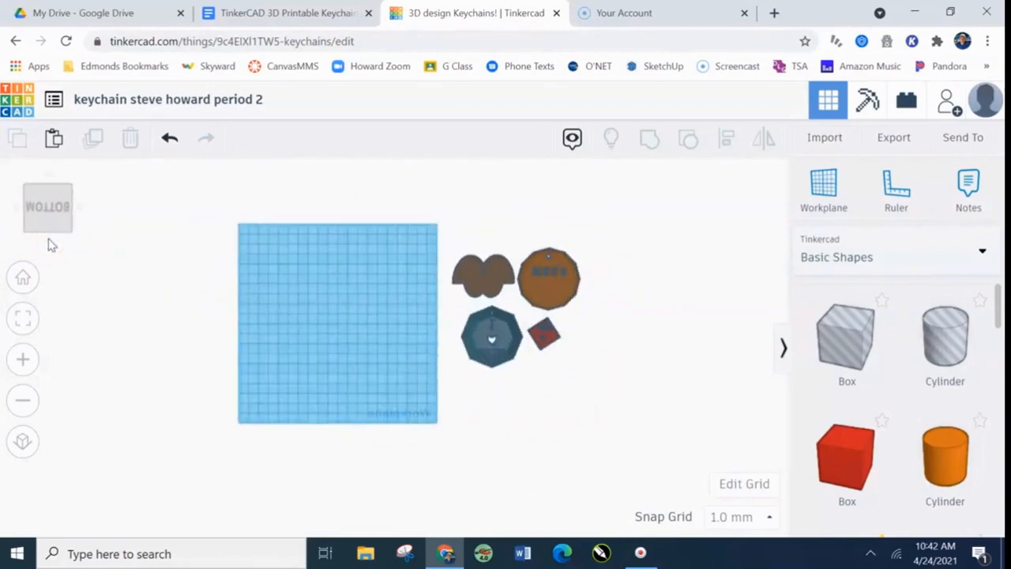
left_click(80, 211)
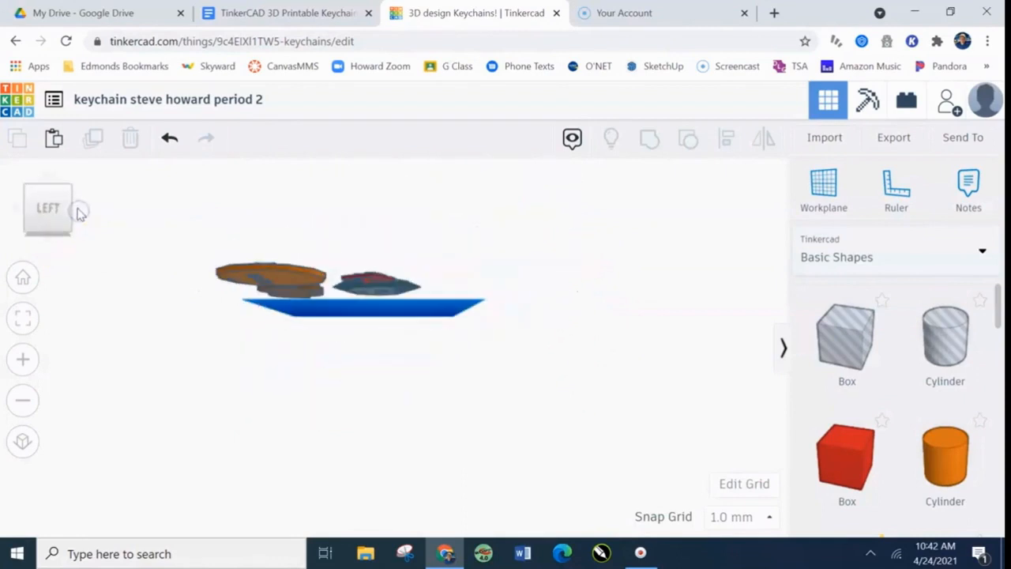
left_click(48, 180)
left_click(278, 294)
right_click_drag(372, 321, 145, 281)
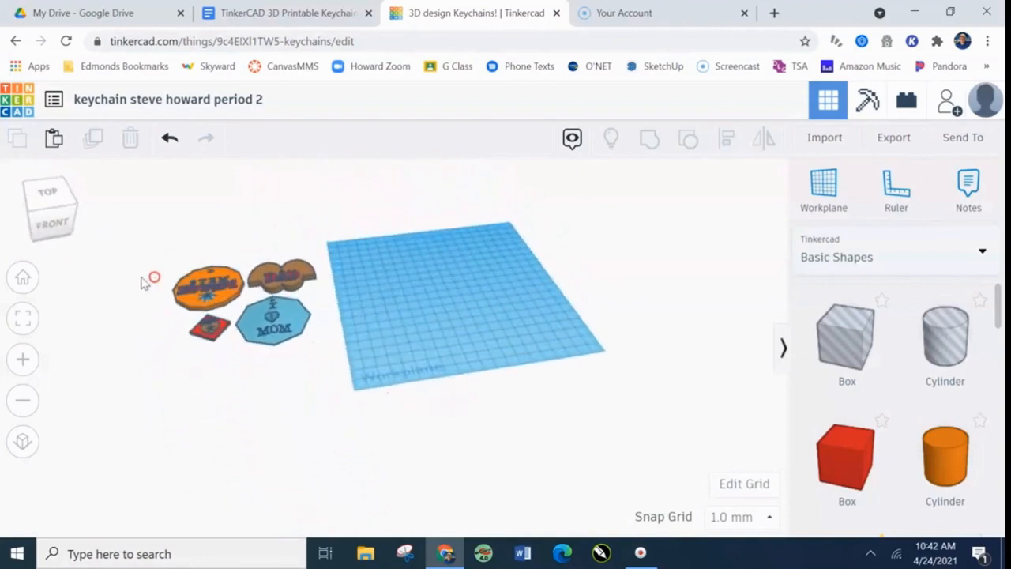
left_click(24, 278)
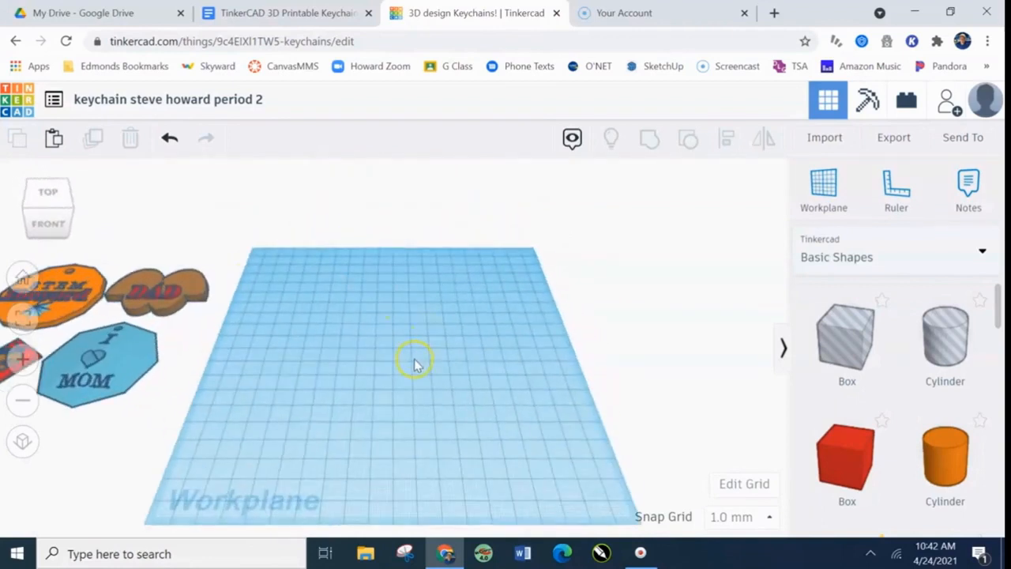
scroll(423, 359, "down", 6)
middle_click_drag(340, 331, 31, 276)
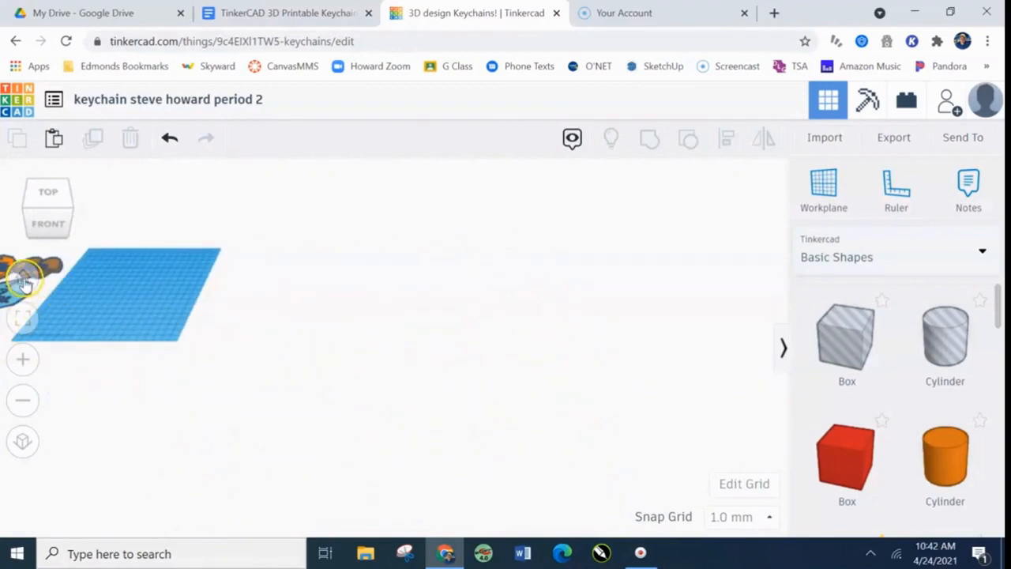
left_click(24, 279)
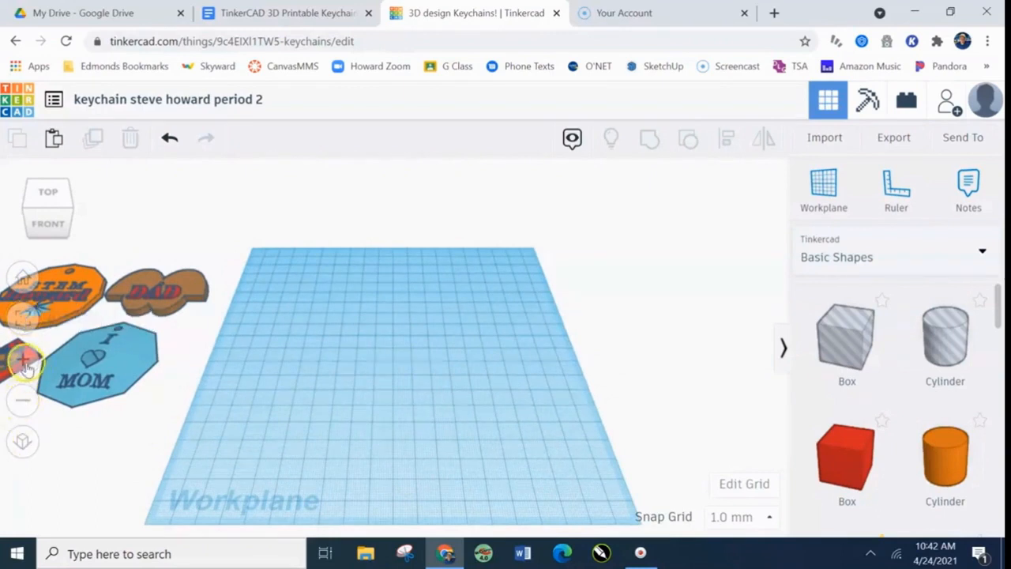
scroll(506, 277, "down", 3)
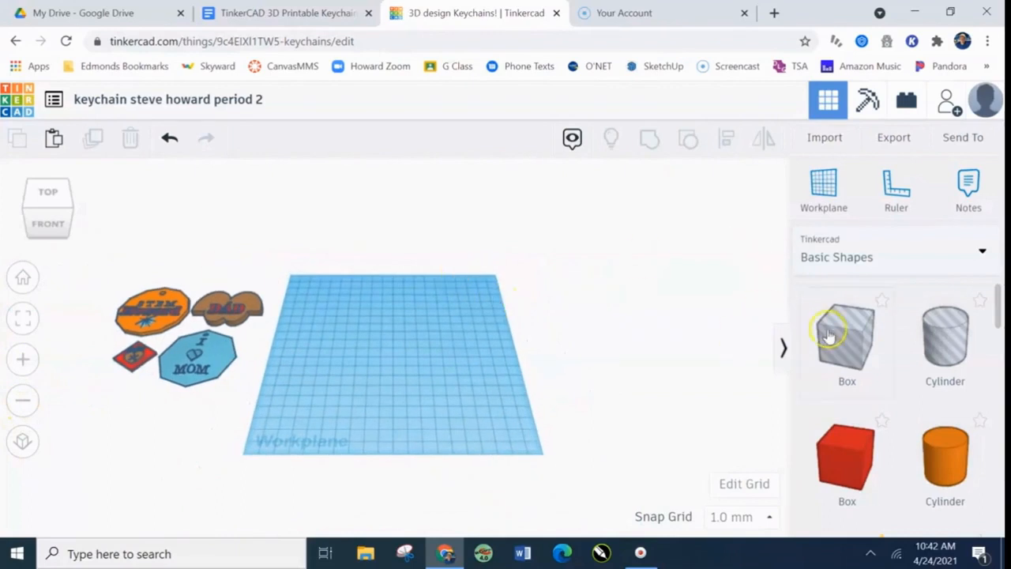
mouse_move(997, 312)
left_mouse_down()
mouse_move(1000, 463)
mouse_move(1000, 300)
left_mouse_up()
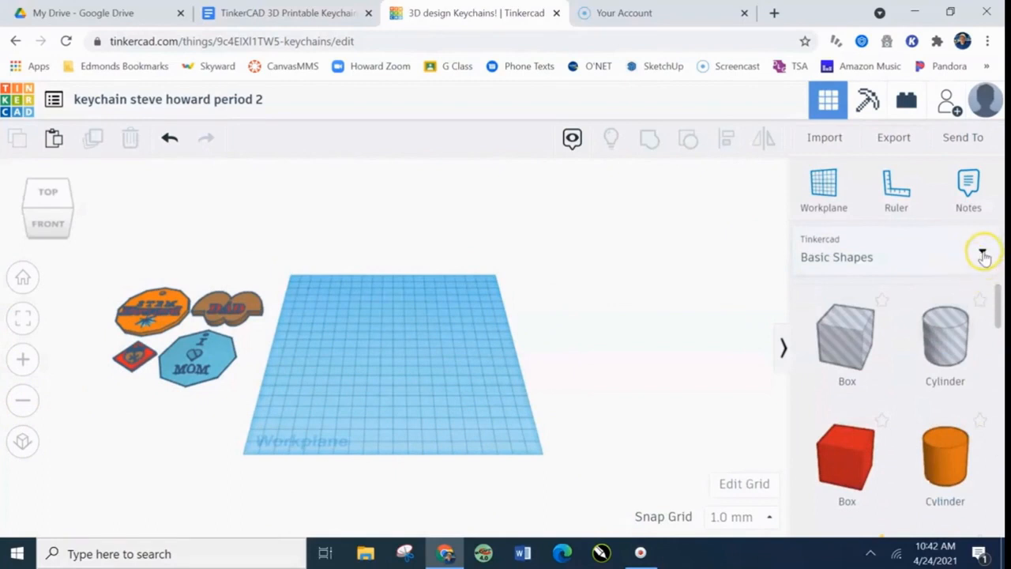
mouse_move(998, 312)
left_mouse_down()
mouse_move(1000, 380)
mouse_move(999, 326)
left_mouse_up()
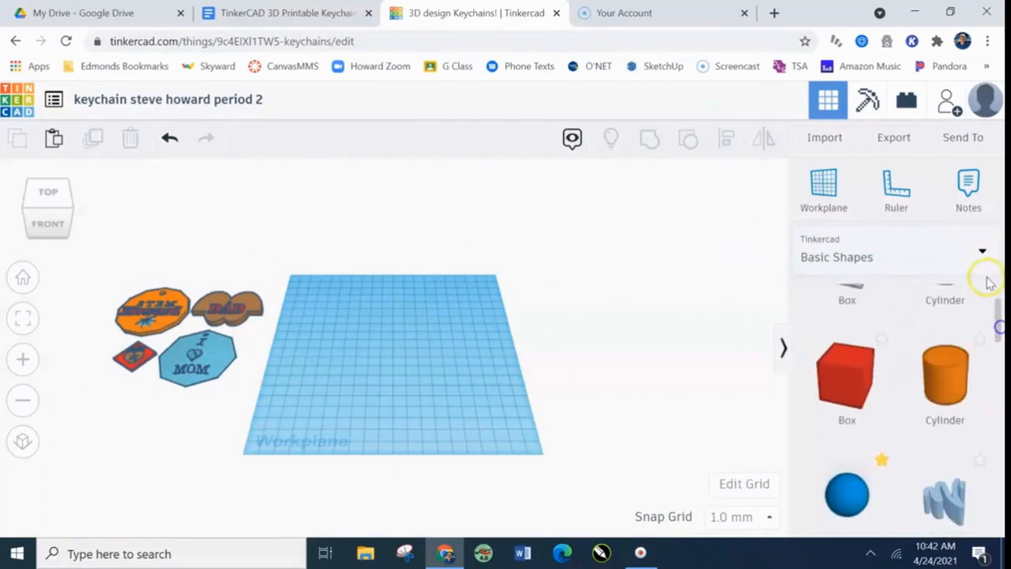
left_click(981, 252)
scroll(908, 330, "down", 2)
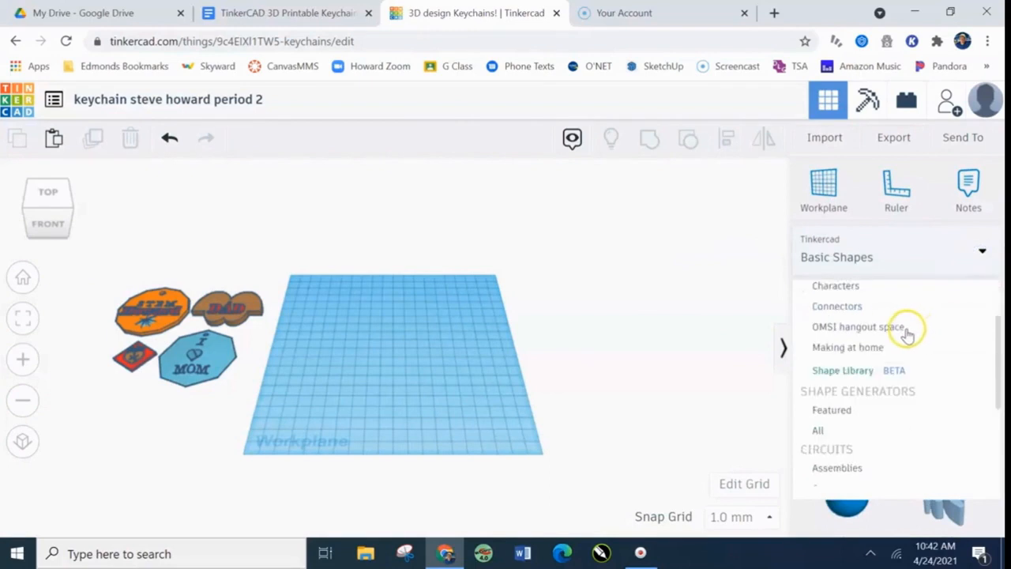
scroll(905, 331, "up", 2)
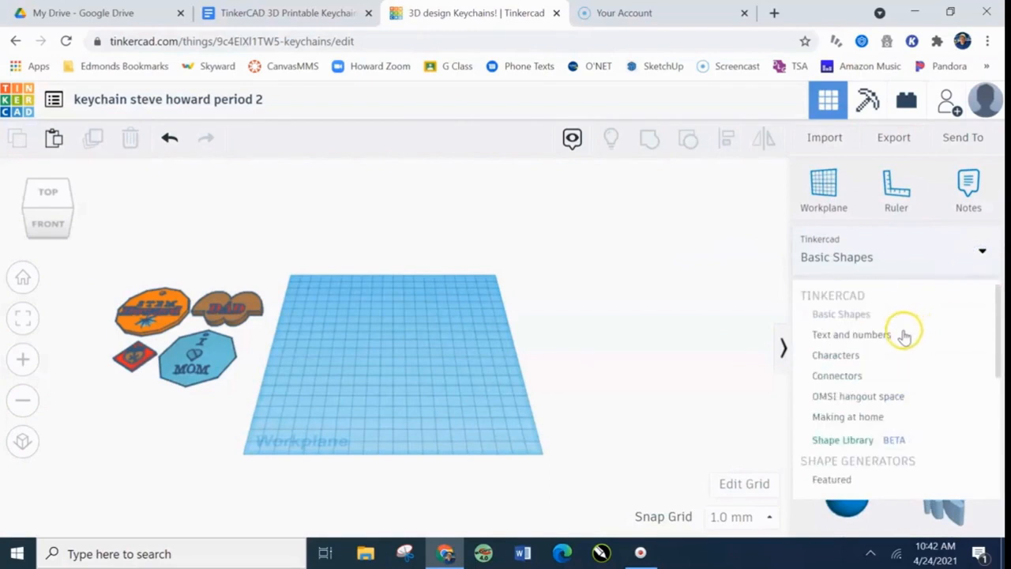
left_click(856, 335)
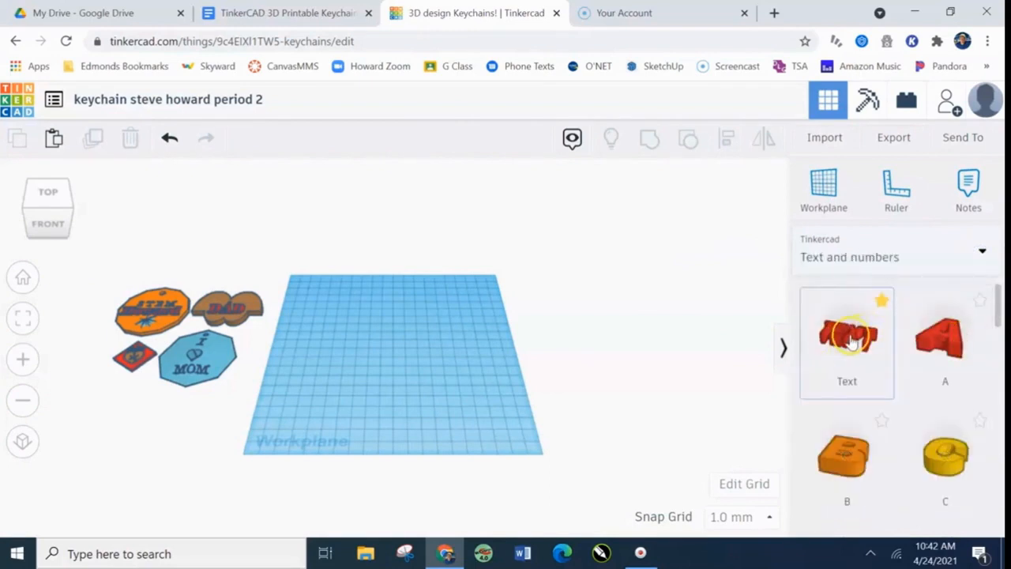
left_click(979, 251)
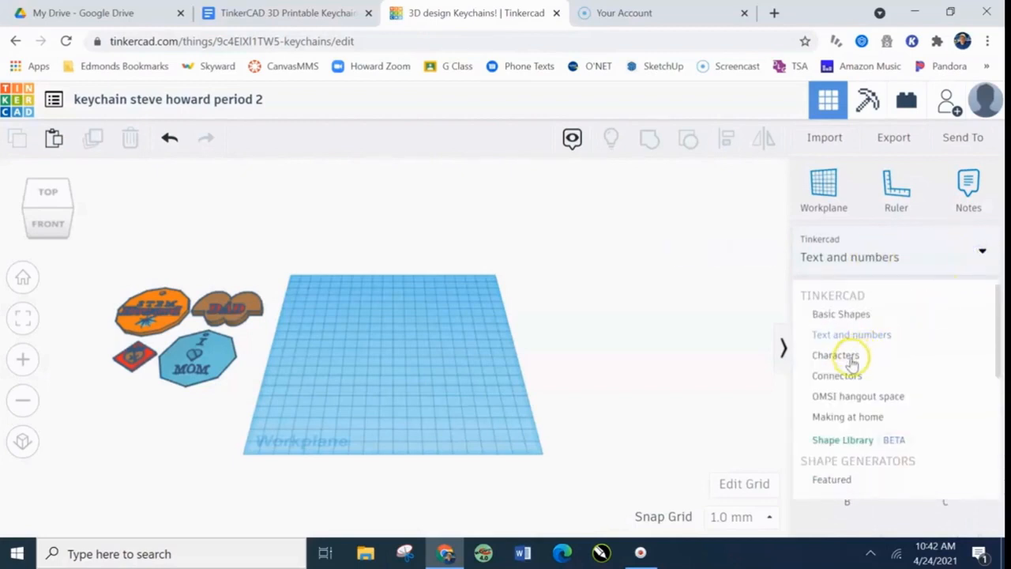
left_click(839, 355)
scroll(952, 367, "down", 8)
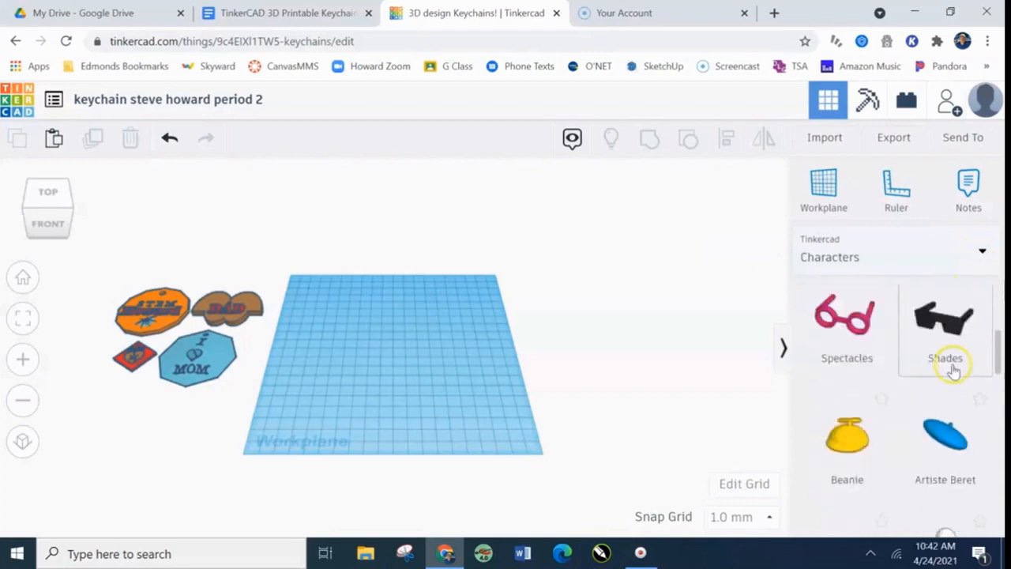
left_click_drag(994, 401, 999, 290)
left_click(978, 249)
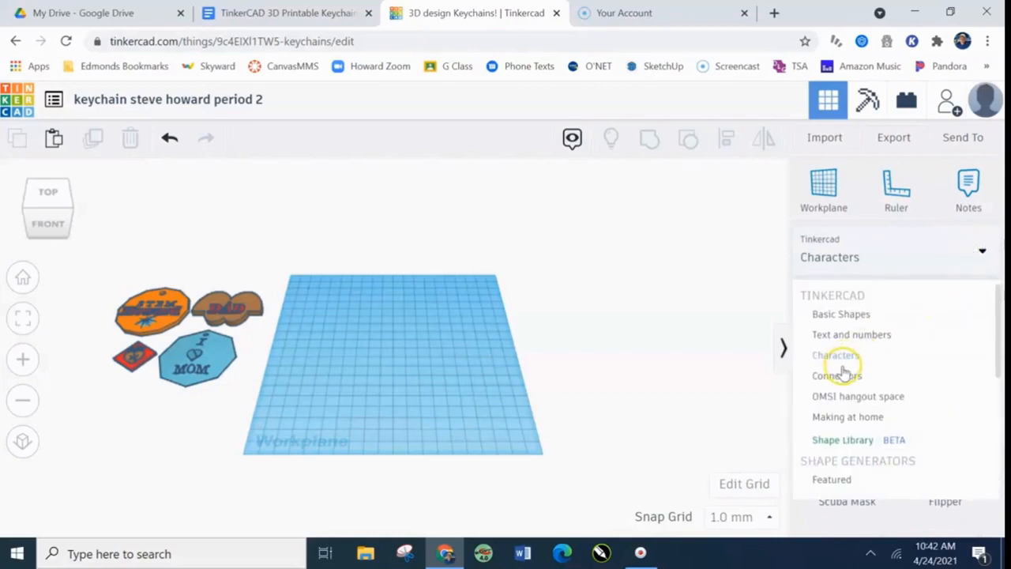
scroll(860, 443, "down", 1)
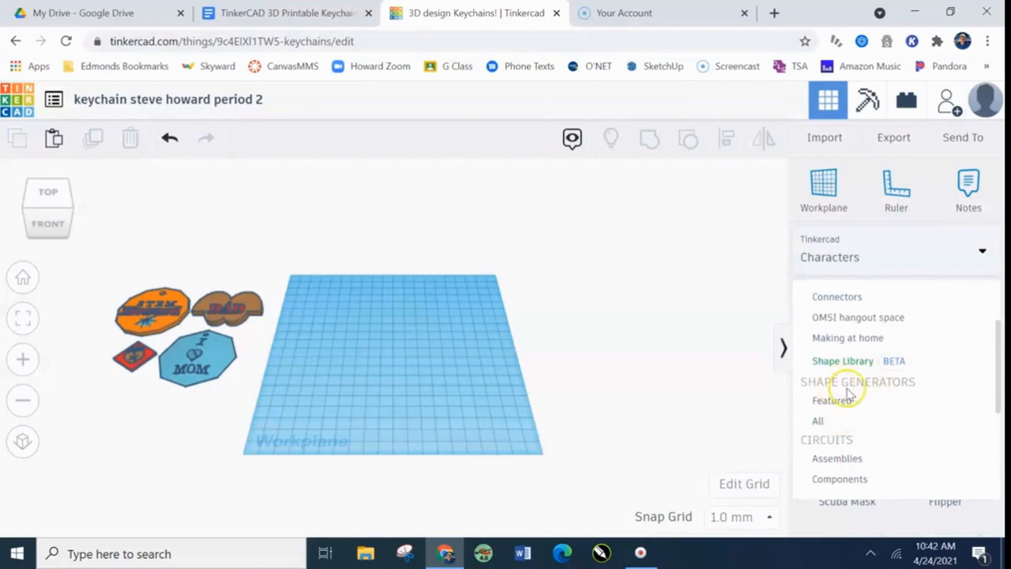
left_click(833, 403)
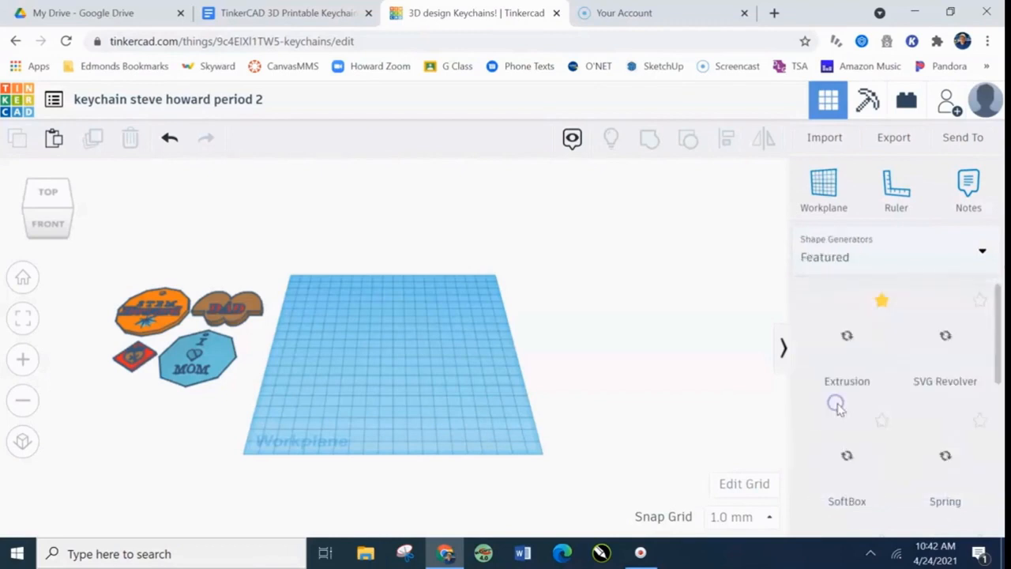
scroll(899, 390, "down", 5)
scroll(900, 391, "up", 2)
scroll(916, 510, "down", 3)
scroll(908, 517, "up", 1)
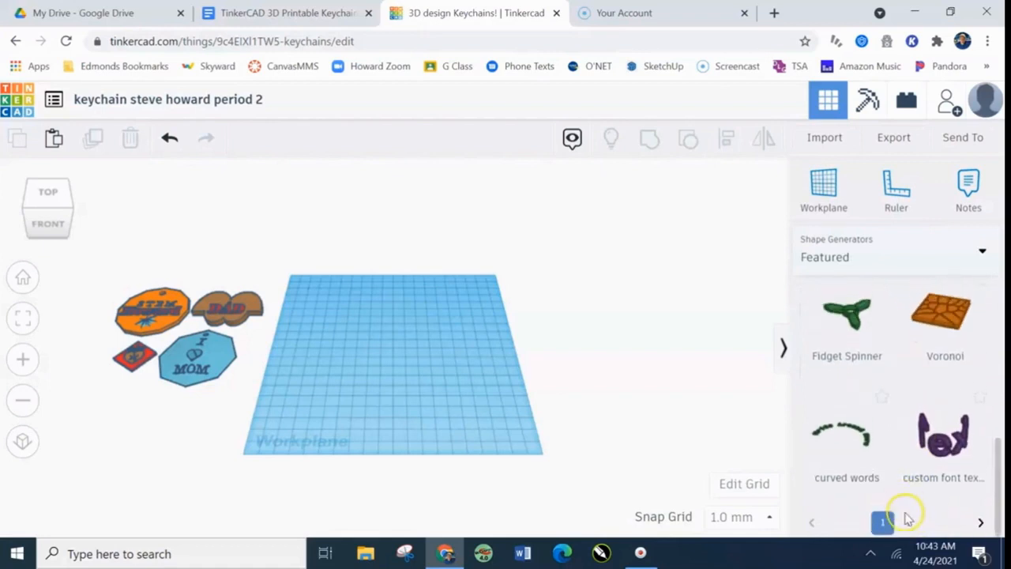
left_click(909, 523)
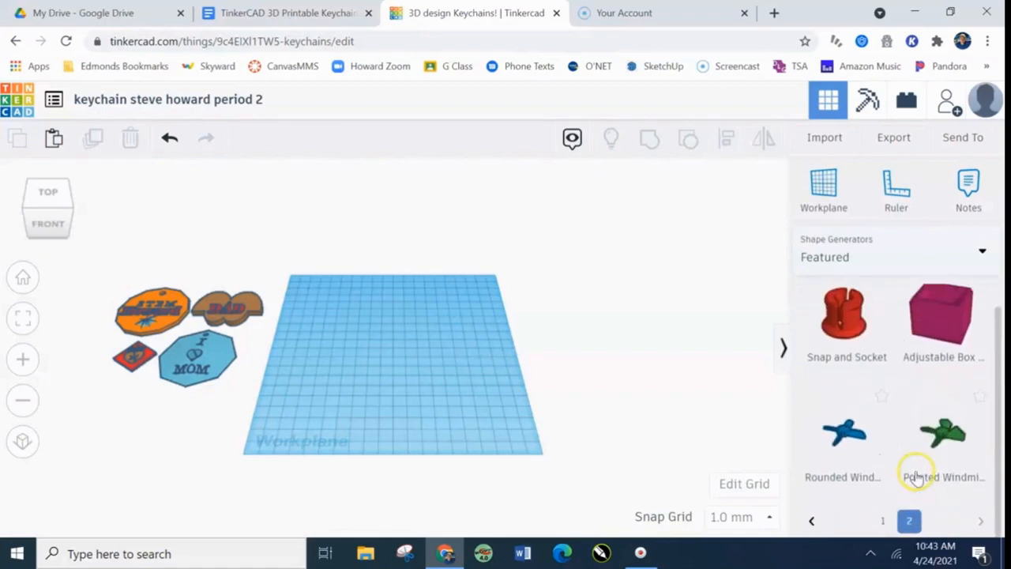
left_click(979, 253)
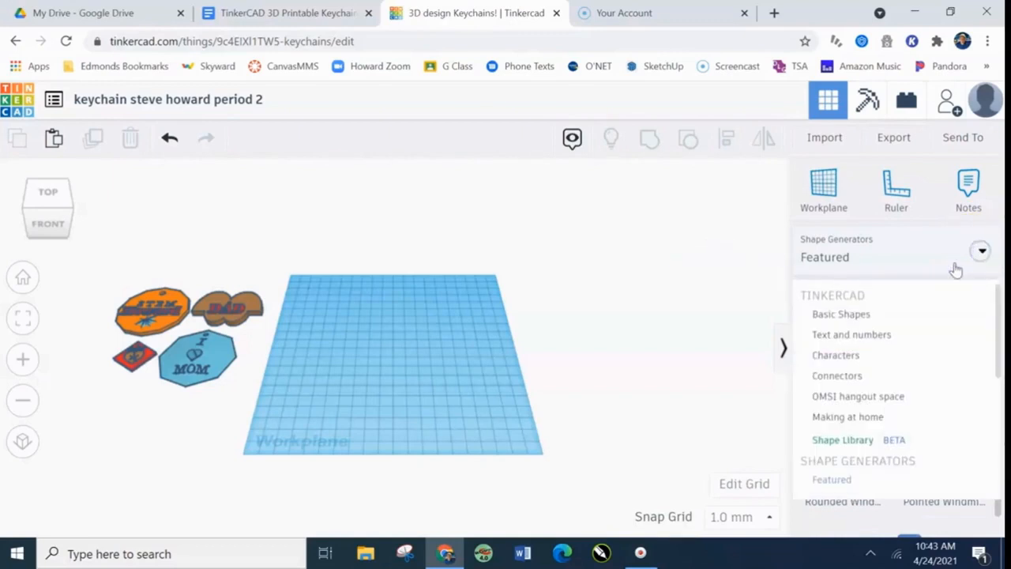
left_click(859, 316)
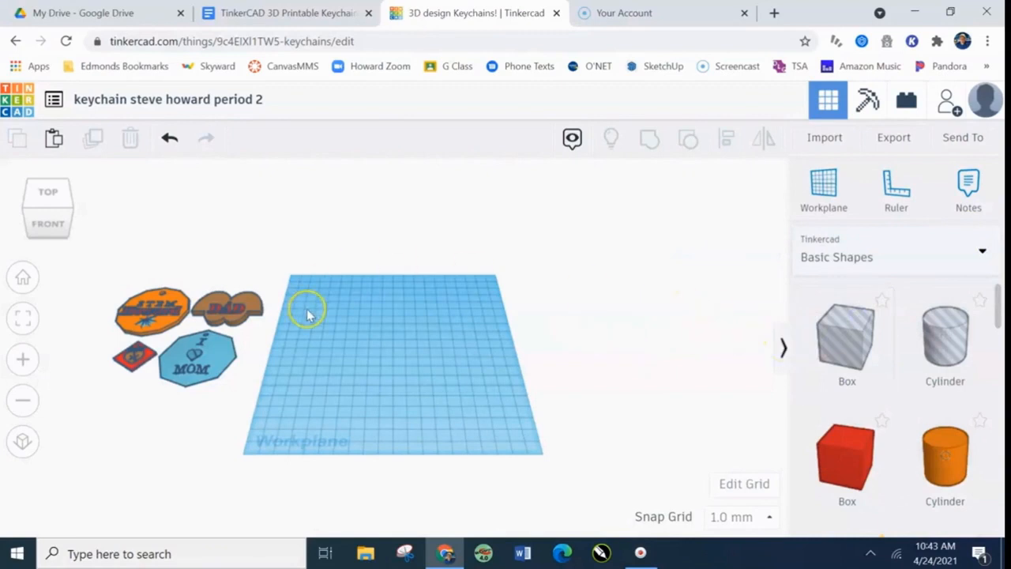
Select the orange STEM example keychain and frame the view on it
middle_click_drag(344, 339, 733, 372)
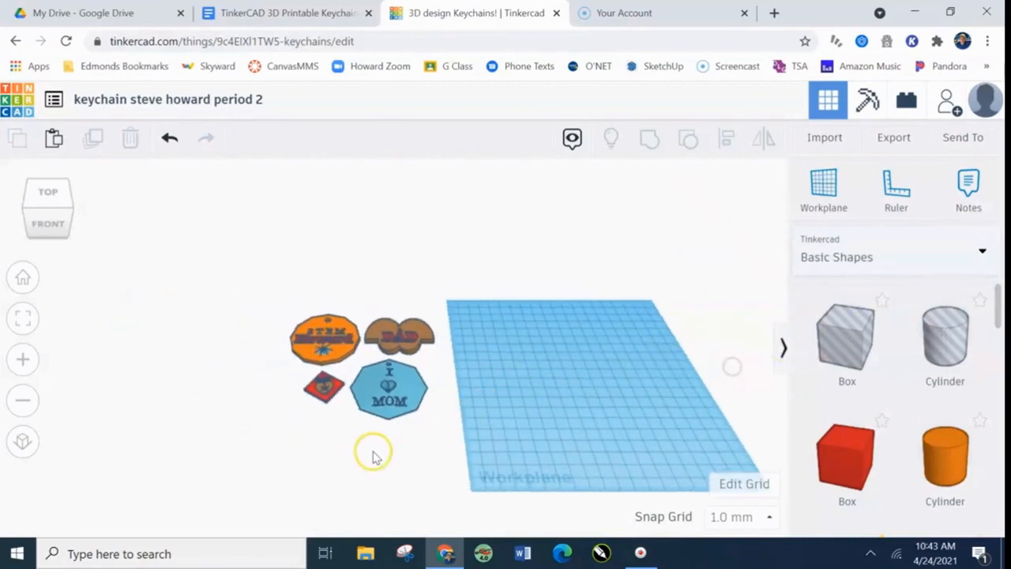
scroll(373, 456, "up", 3)
mouse_move(452, 446)
right_mouse_down()
mouse_move(413, 448)
mouse_move(455, 459)
right_mouse_up()
scroll(328, 379, "up", 3)
scroll(329, 382, "up", 2)
middle_click_drag(381, 351, 464, 295)
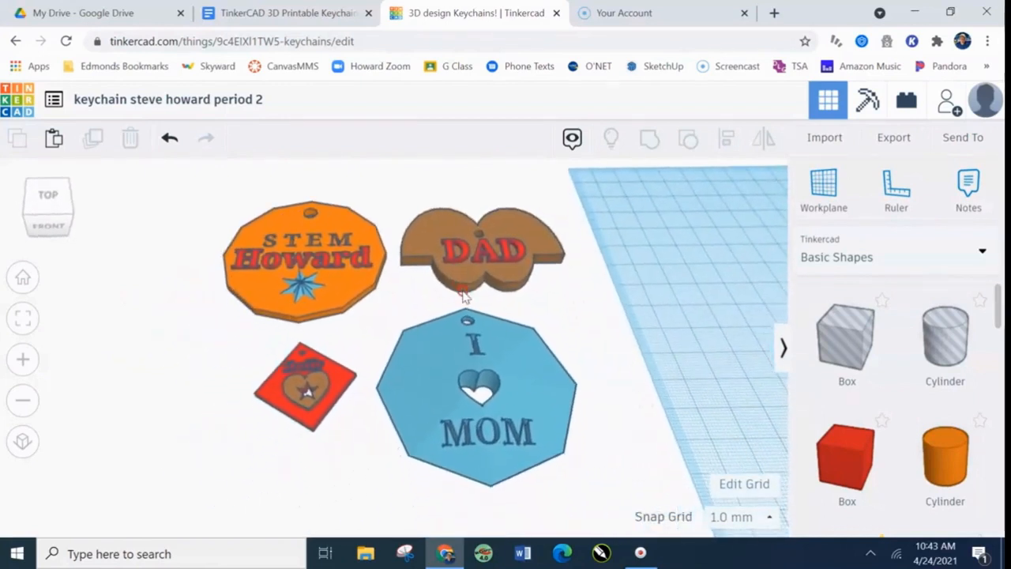
mouse_move(352, 302)
right_mouse_down()
mouse_move(356, 312)
mouse_move(384, 308)
mouse_move(342, 286)
right_mouse_up()
left_click(332, 276)
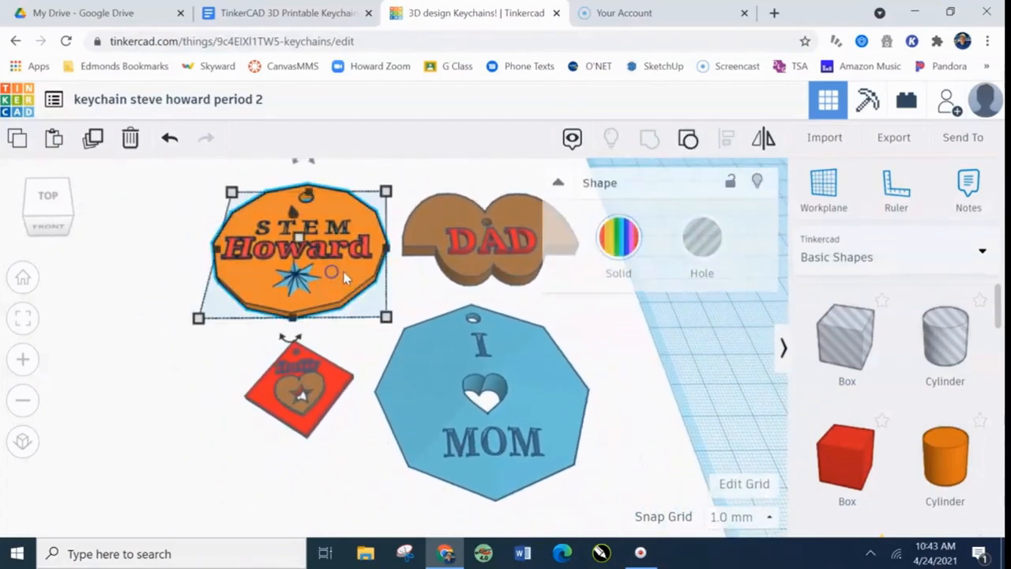
key("f")
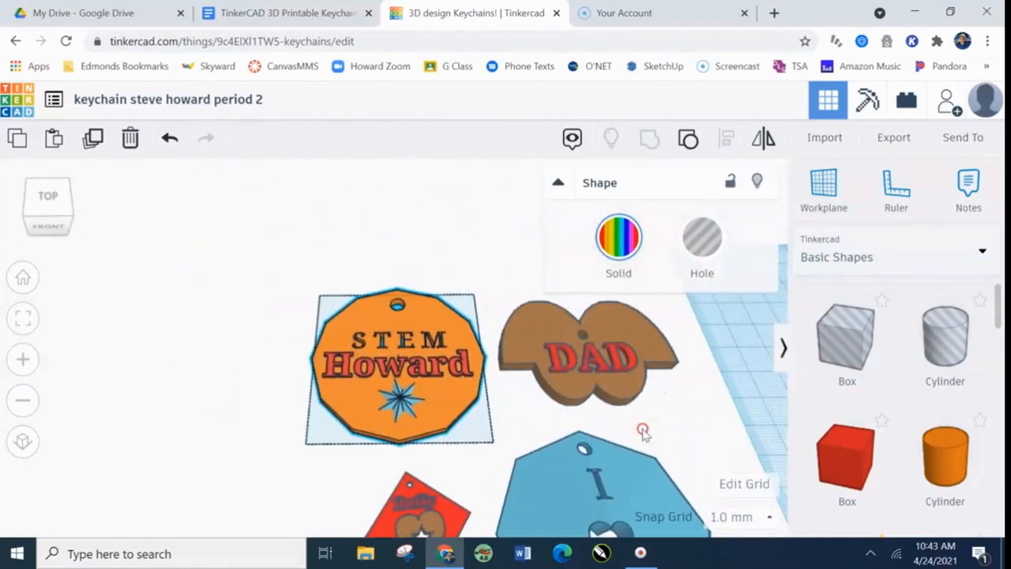
View the STEM keychain from the front, then from above showing its key-ring hole
right_click_drag(576, 447, 532, 392)
scroll(424, 443, "up", 4)
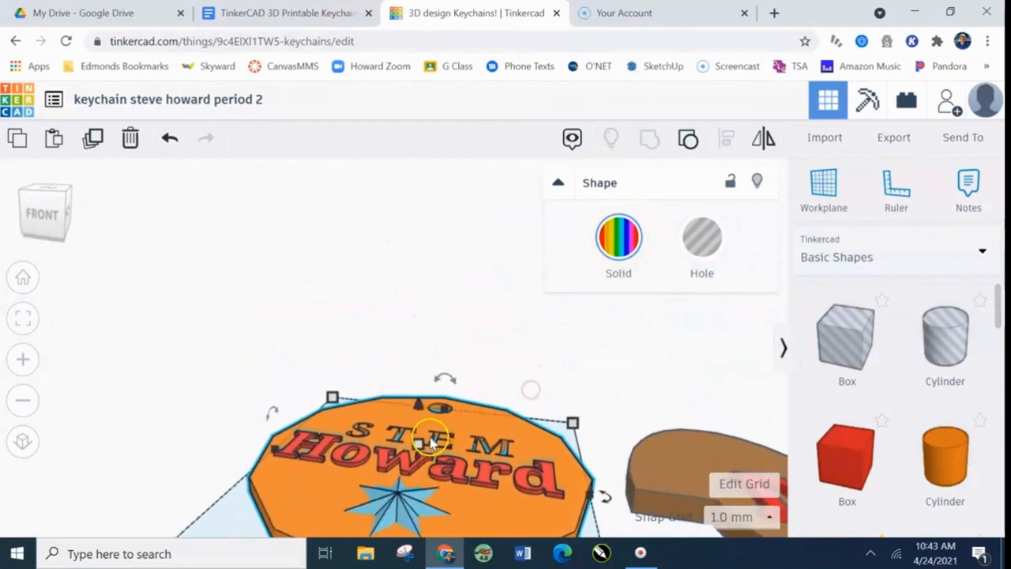
middle_click_drag(370, 383, 345, 297)
scroll(366, 353, "up", 2)
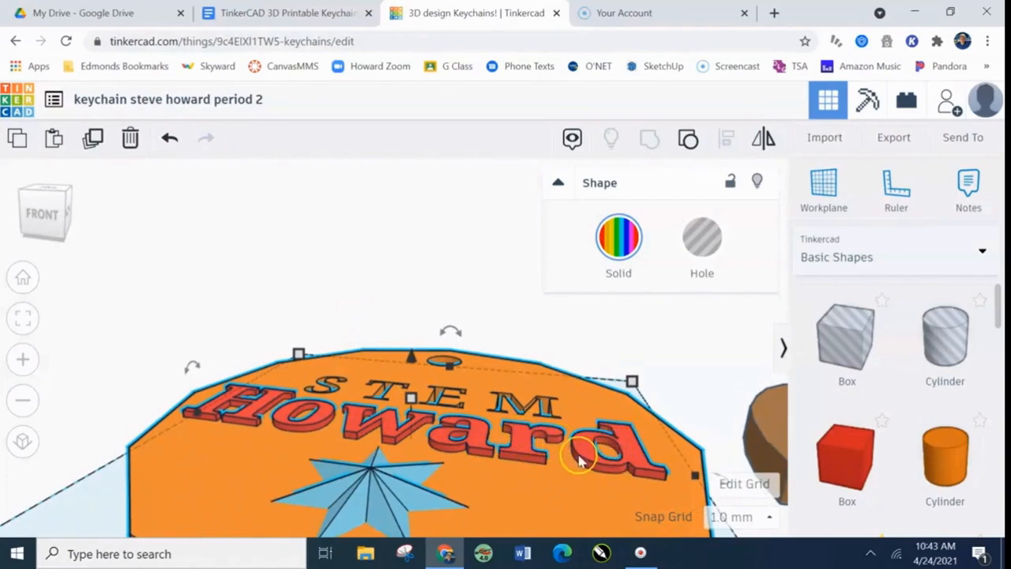
right_click_drag(579, 436, 474, 440)
scroll(423, 224, "up", 2)
scroll(427, 216, "down", 3)
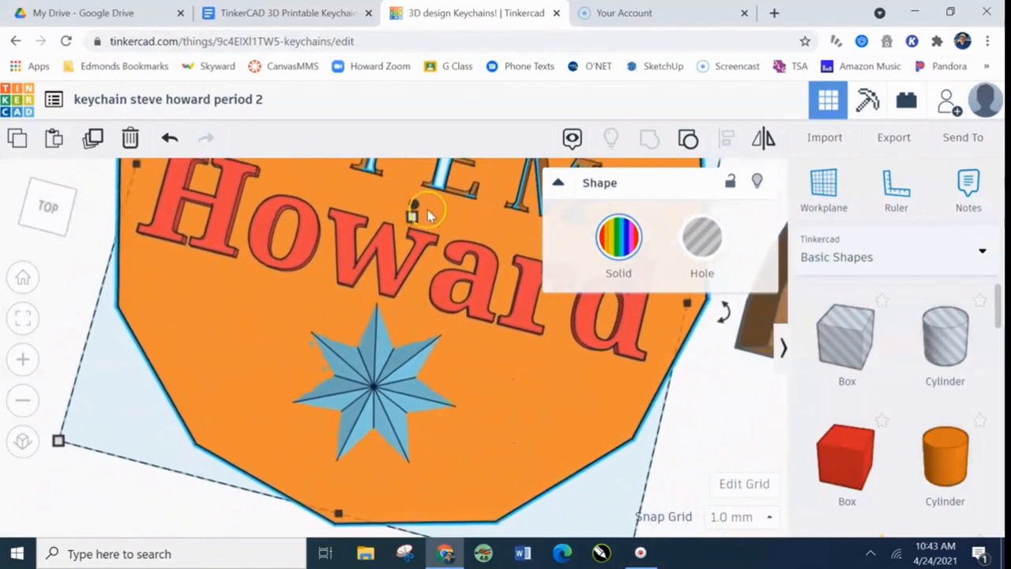
scroll(439, 183, "down", 1)
middle_click_drag(438, 183, 440, 264)
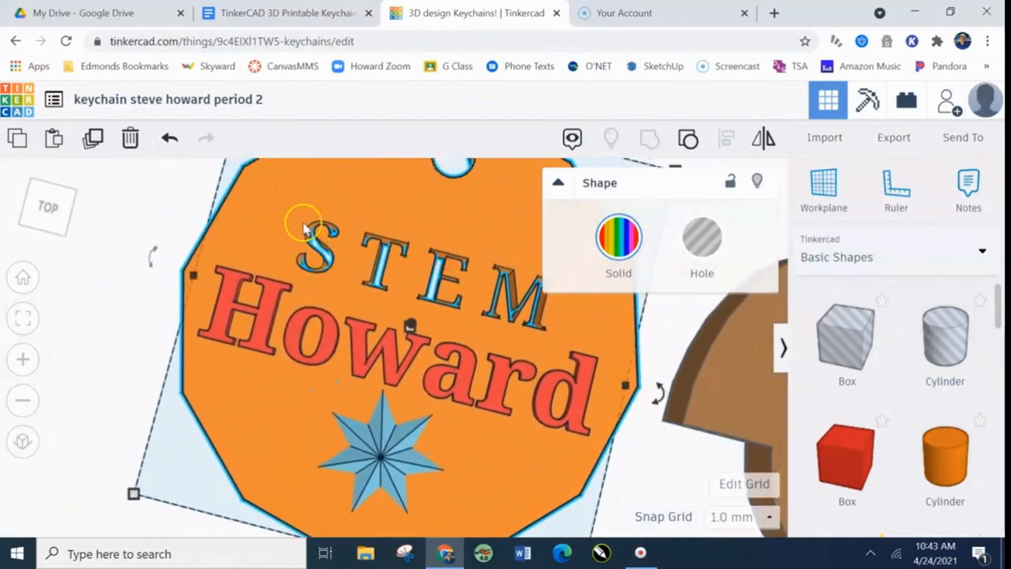
Orbit underneath to inspect the STEM keychain's underside
right_click_drag(480, 467, 430, 403)
scroll(422, 451, "down", 4)
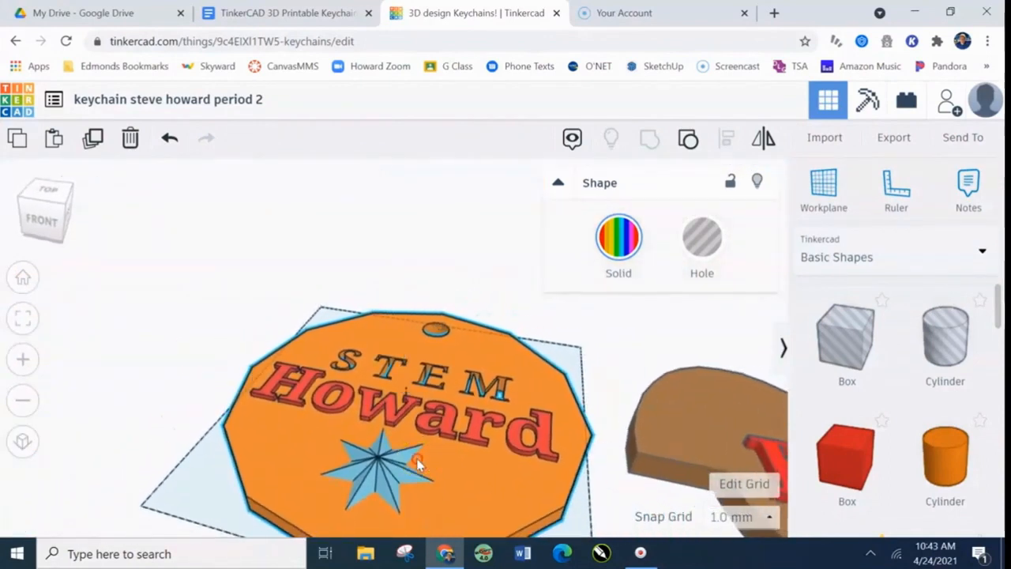
scroll(469, 427, "down", 3)
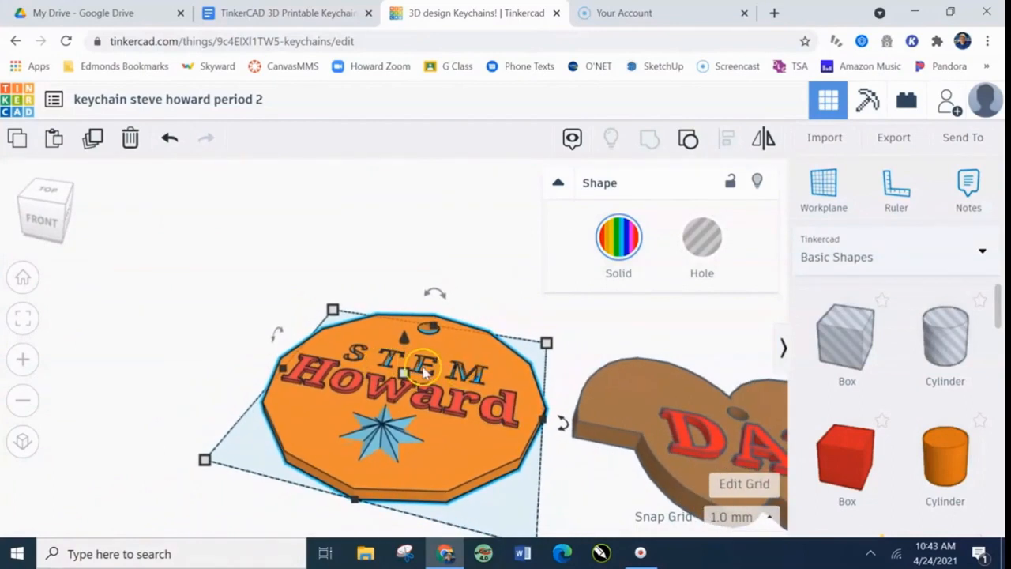
scroll(413, 422, "down", 5)
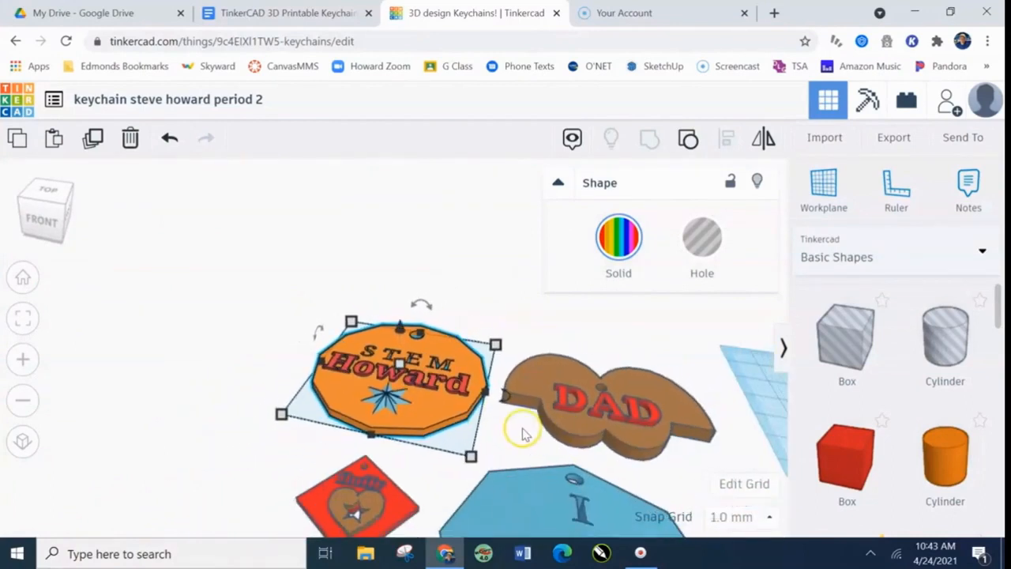
right_click_drag(672, 456, 673, 479)
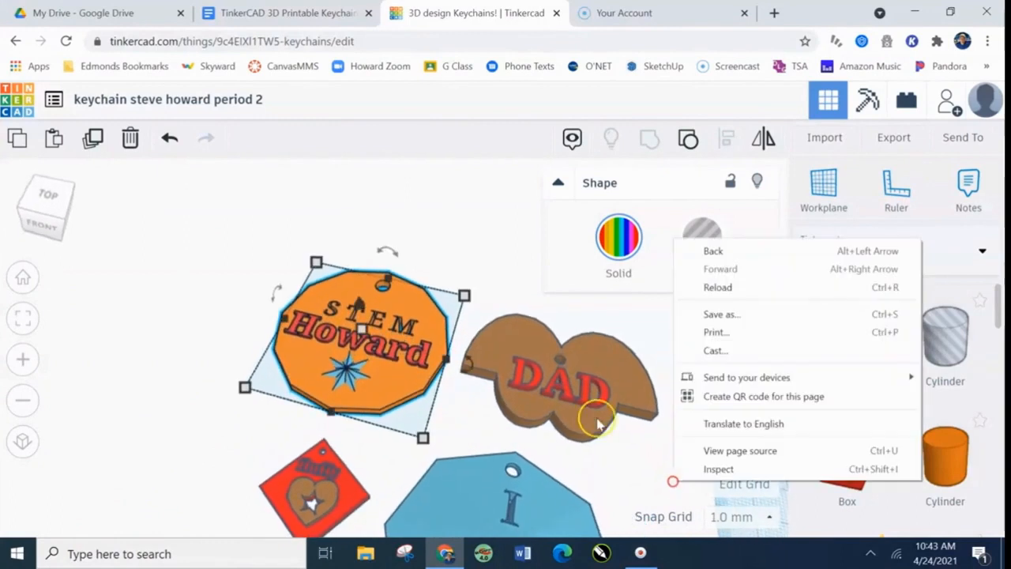
Deselect the keychain and switch the shape library to the Characters category
left_click(633, 319)
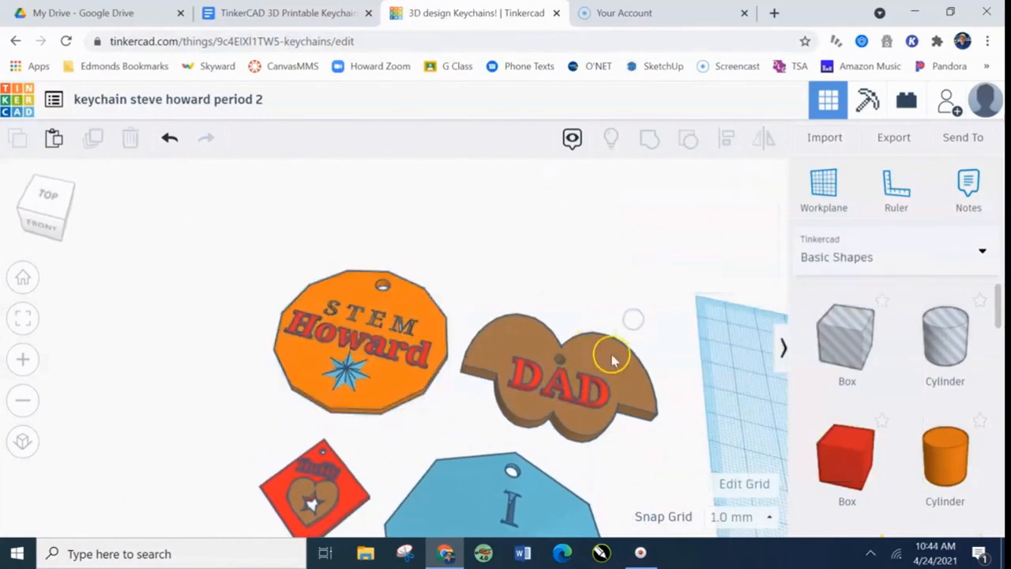
left_click(980, 251)
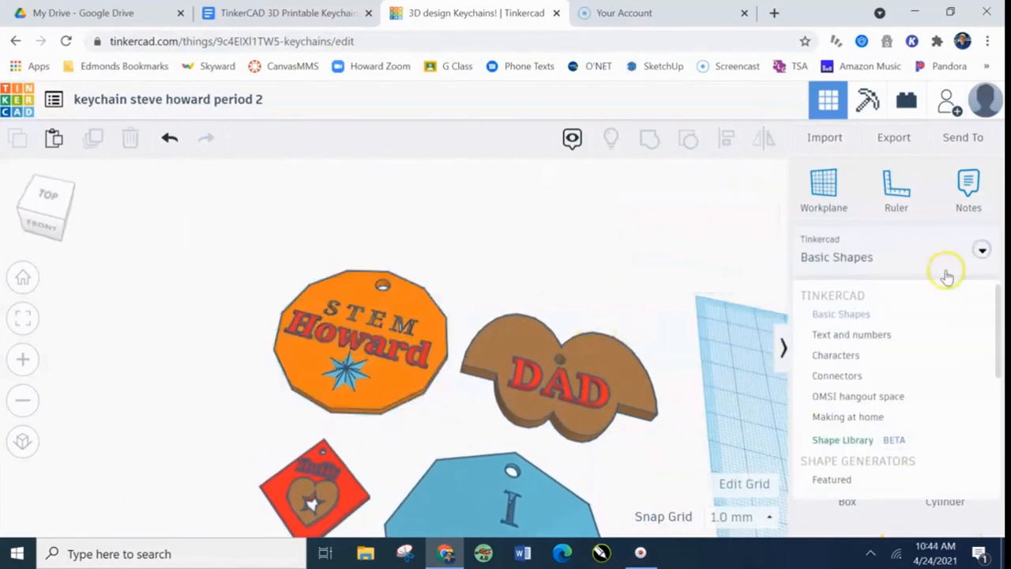
left_click(852, 356)
scroll(911, 355, "down", 5)
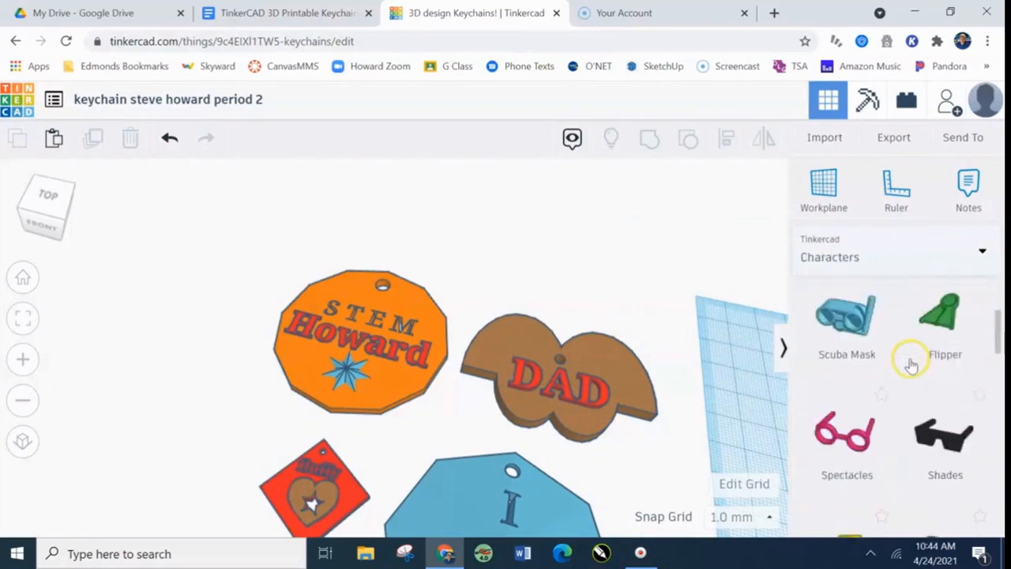
scroll(872, 312, "up", 2)
scroll(572, 287, "up", 2)
scroll(641, 456, "down", 2)
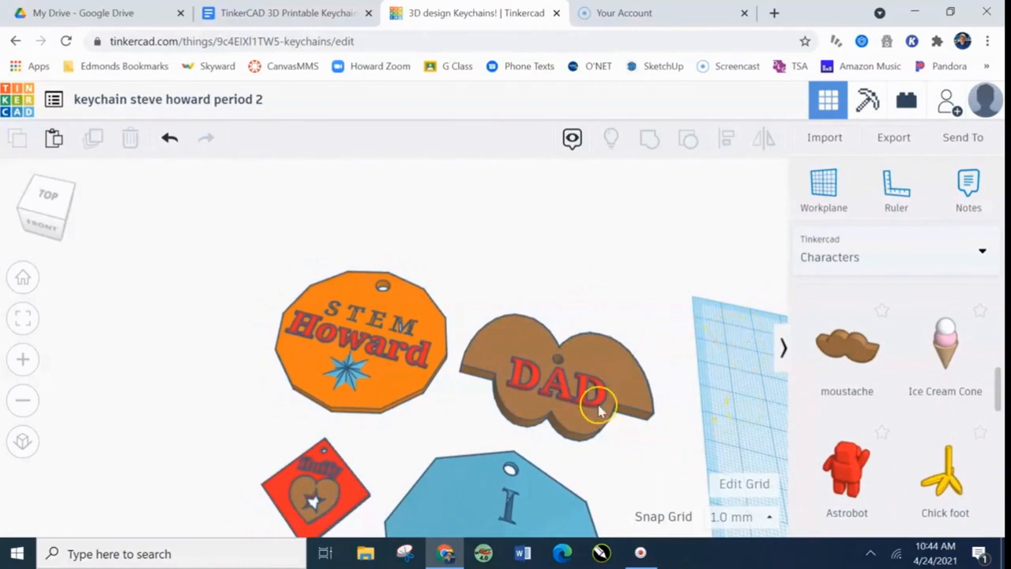
scroll(616, 443, "down", 3)
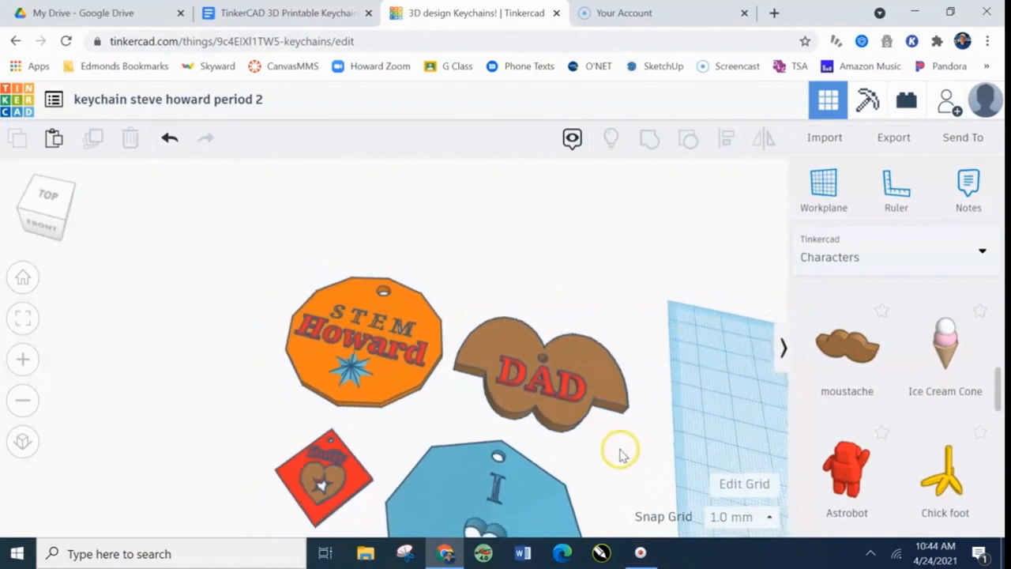
Inspect the red heart tag and the MOM keychain from a lower angle
left_click(356, 459)
right_click_drag(401, 439, 408, 410)
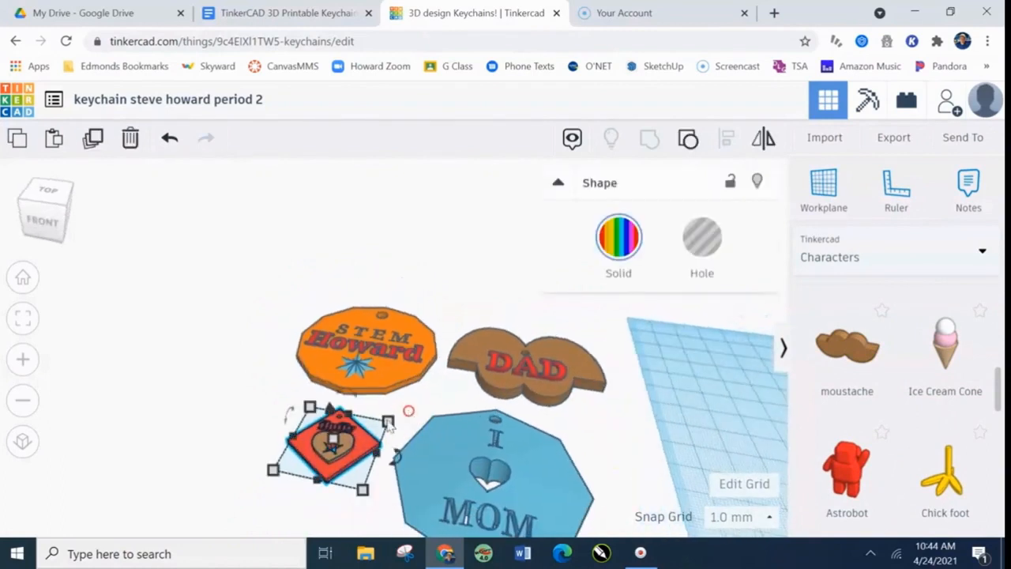
scroll(361, 438, "up", 3)
middle_click_drag(380, 436, 463, 247)
left_click(384, 498)
right_click_drag(388, 491, 390, 516)
scroll(349, 475, "up", 3)
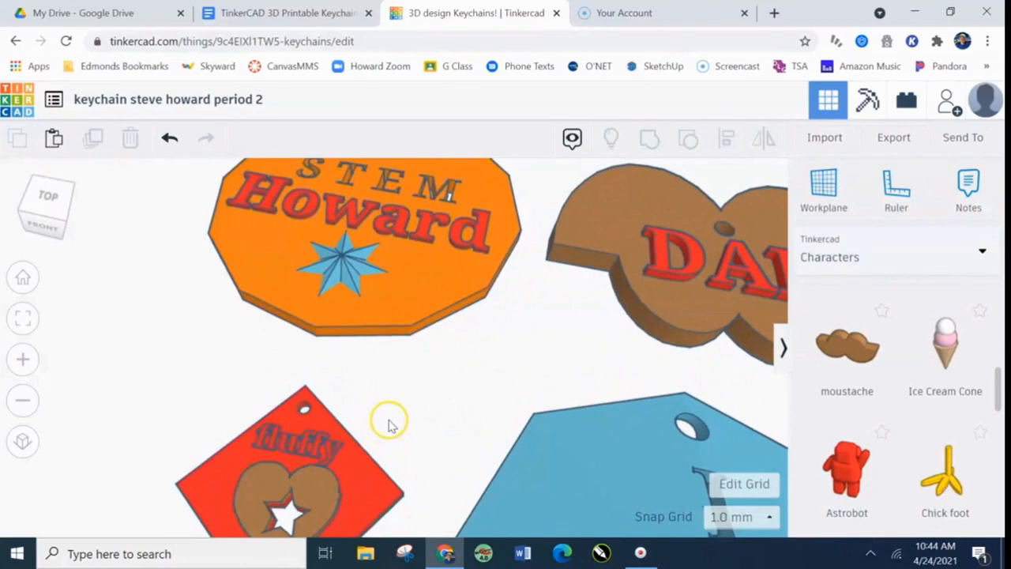
right_click_drag(408, 399, 421, 416)
Zoom out to a top-down view with the empty workplane beside the samples
scroll(302, 425, "down", 2)
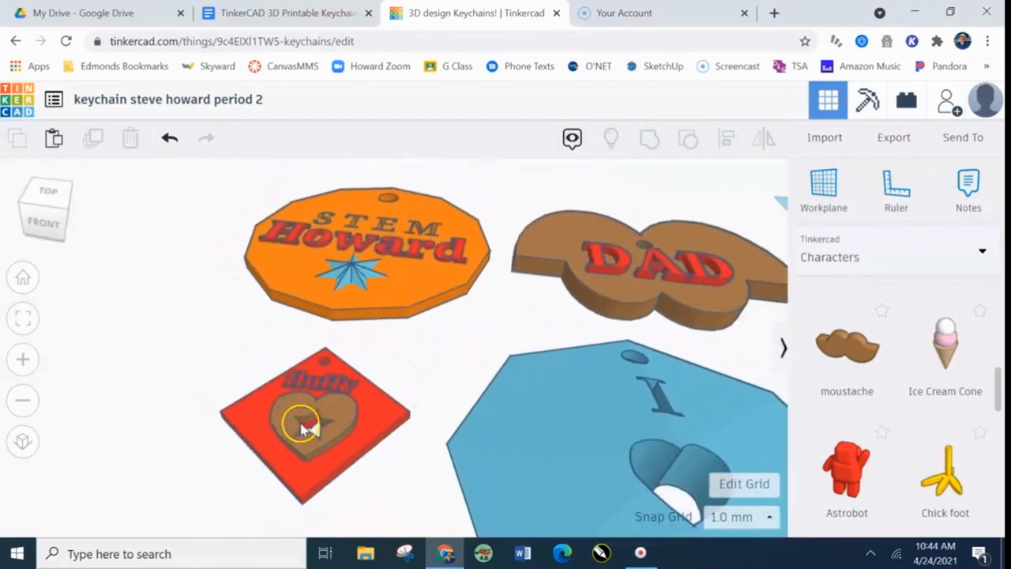
scroll(448, 457, "down", 2)
scroll(586, 444, "down", 3)
right_click_drag(643, 431, 615, 445)
scroll(614, 445, "down", 4)
right_click_drag(467, 486, 492, 496)
middle_click_drag(617, 369, 295, 337)
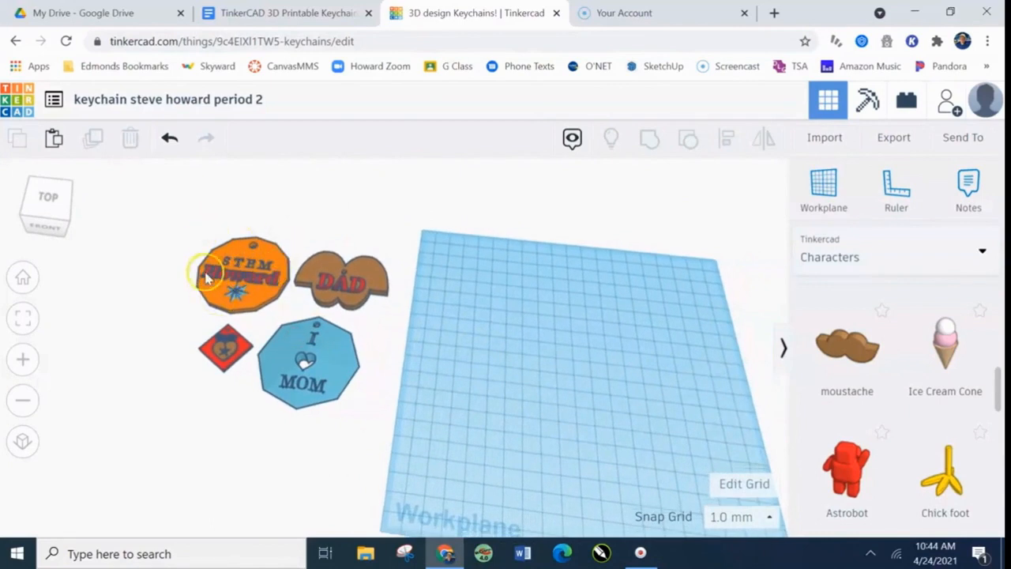
From a top view, move the STEM Howard keychain onto the workplane and centre it
middle_click_drag(514, 388, 362, 334)
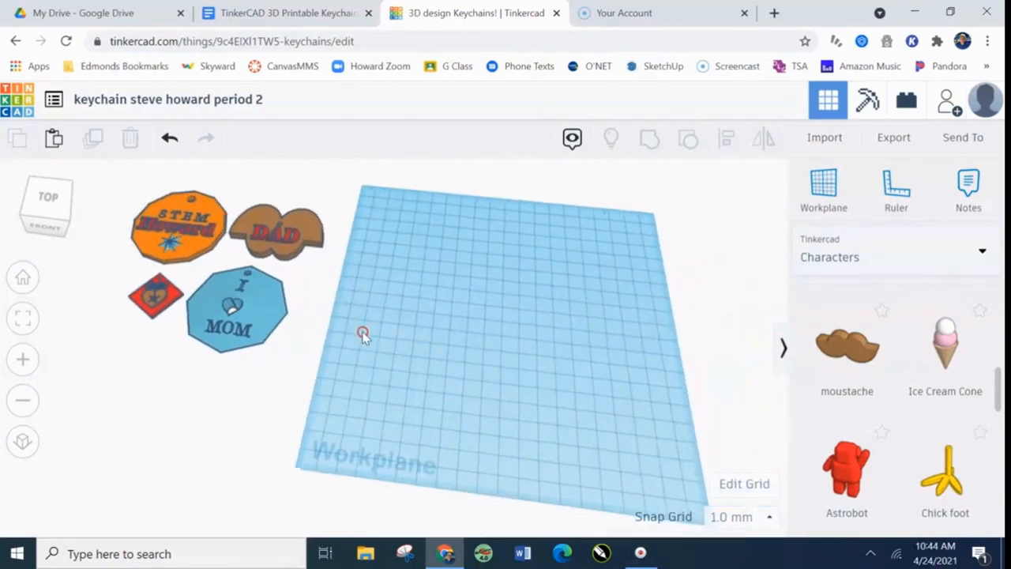
mouse_move(478, 389)
right_mouse_down()
mouse_move(516, 390)
mouse_move(494, 408)
mouse_move(502, 404)
right_mouse_up()
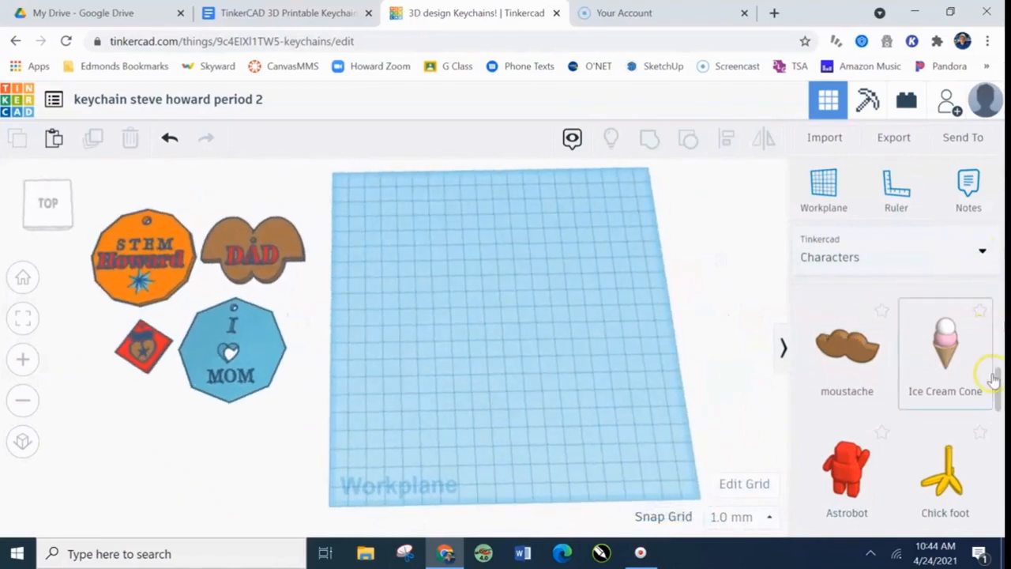
left_click_drag(999, 387, 998, 293)
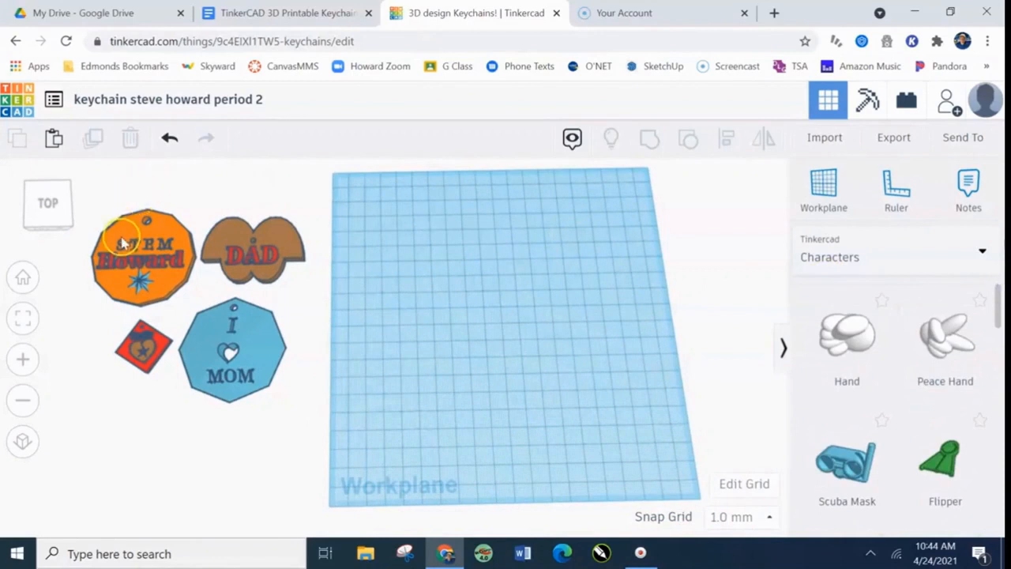
left_click_drag(136, 241, 403, 215)
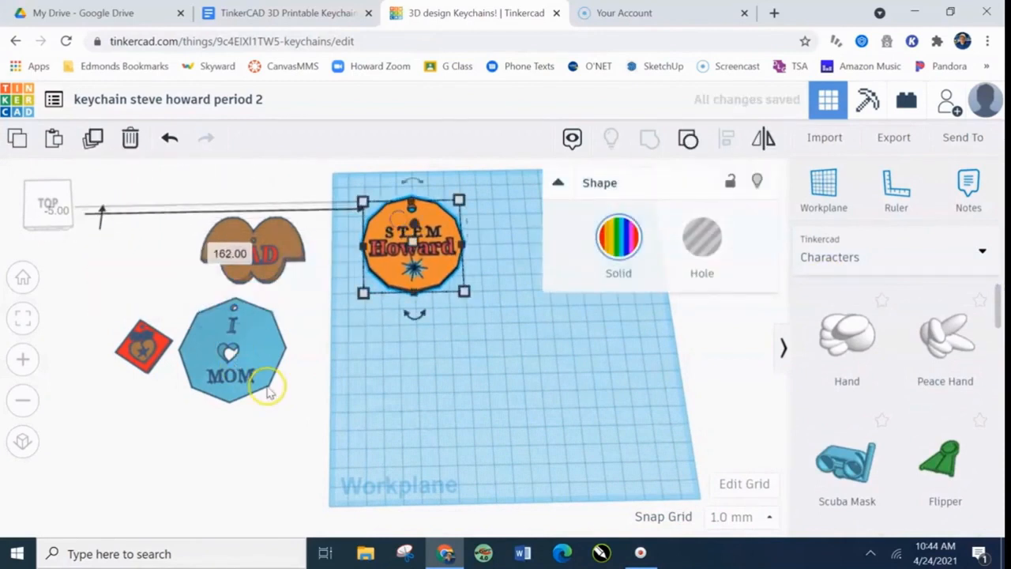
left_click(95, 249)
scroll(387, 268, "up", 3)
middle_click_drag(479, 281, 231, 357)
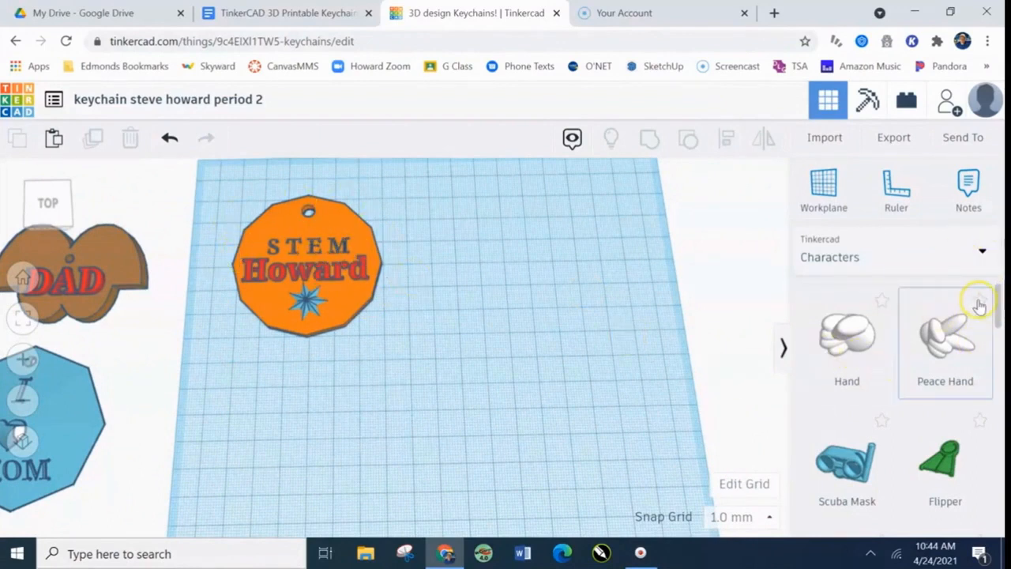
left_click(982, 252)
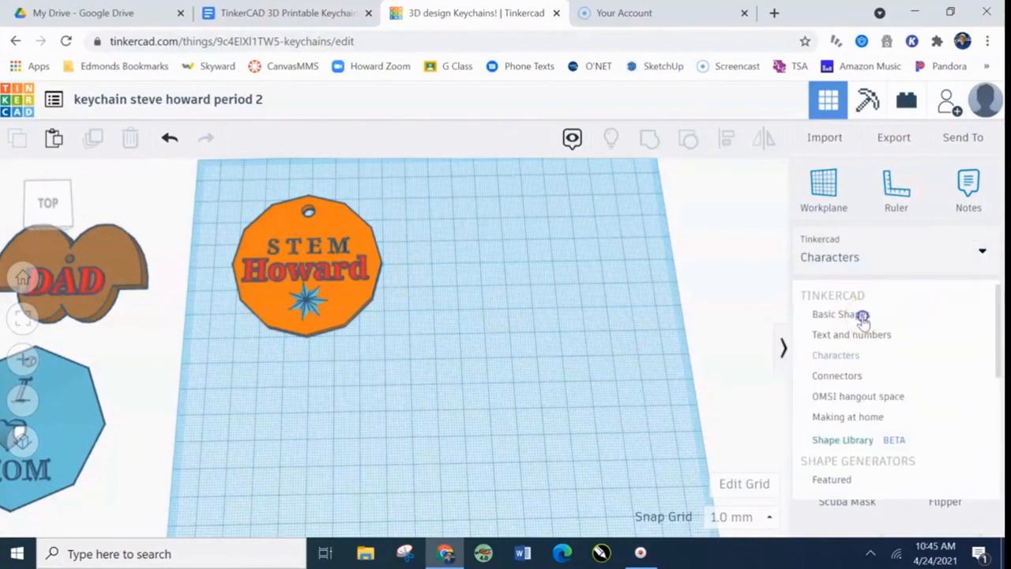
Choose the Basic Shapes collection and browse to its box and cylinder
left_click(862, 318)
scroll(41, 373, "down", 2)
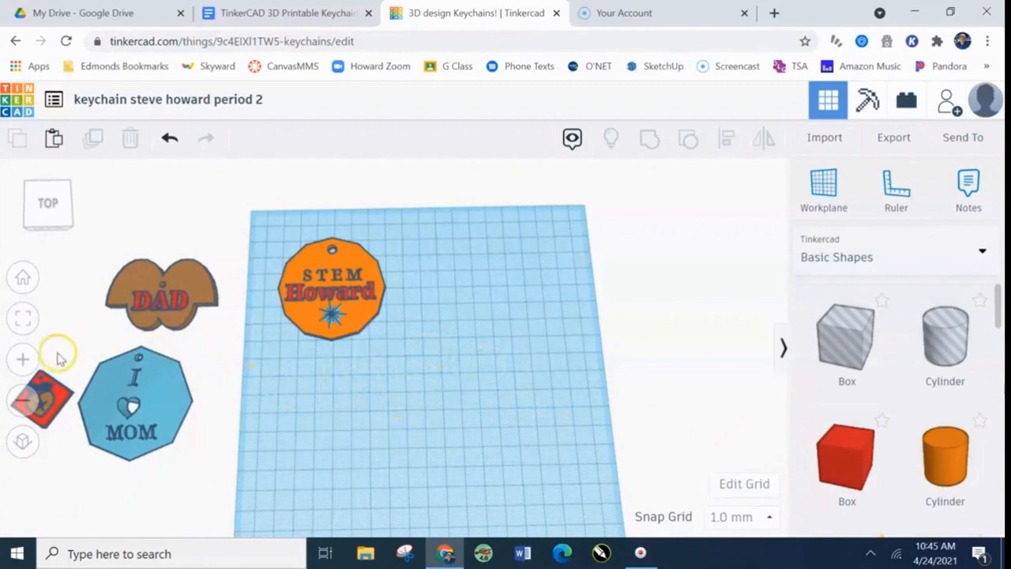
scroll(311, 341, "up", 3)
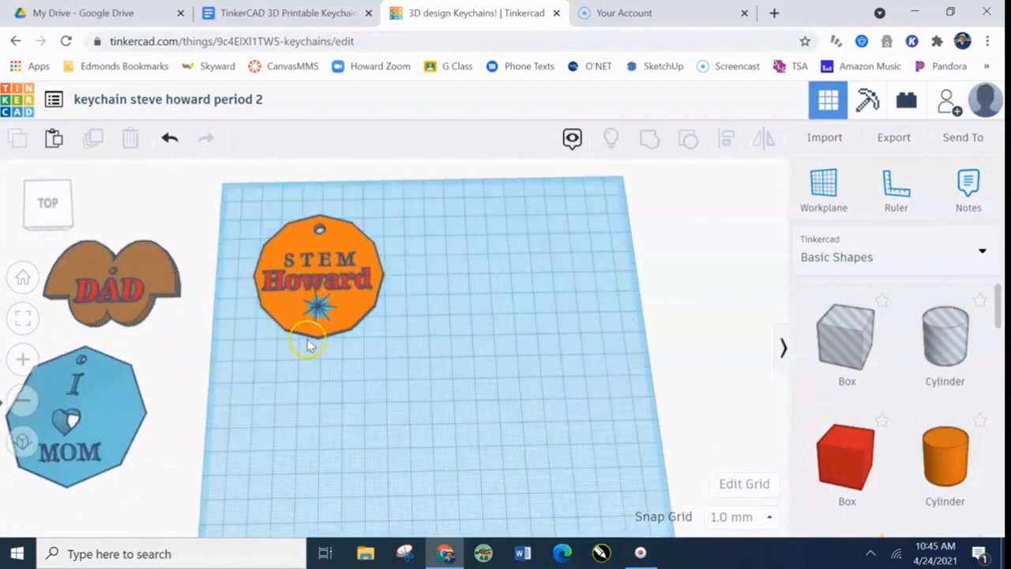
left_click_drag(997, 318, 1001, 297)
scroll(348, 353, "down", 3)
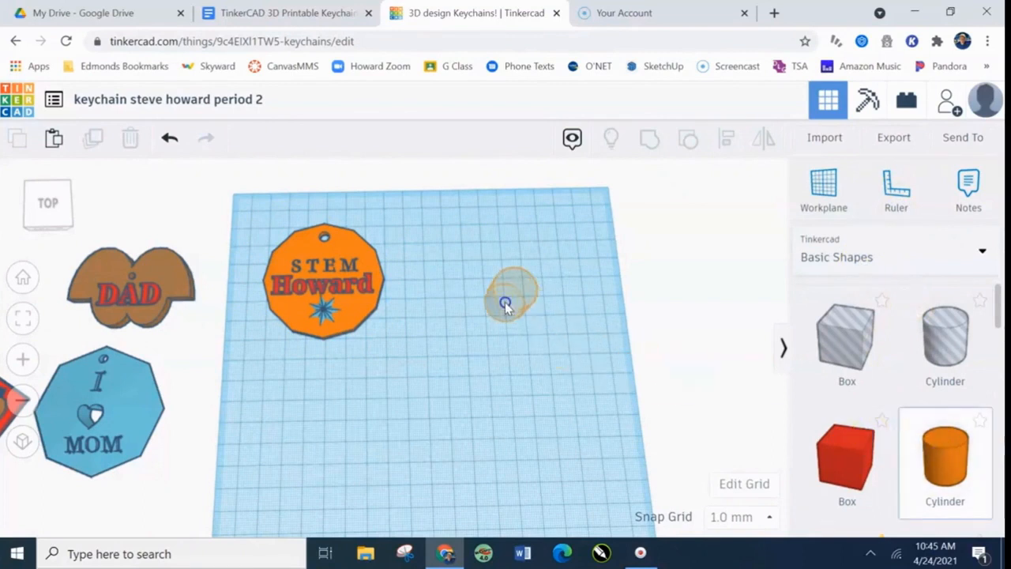
Place a cylinder beside the STEM Howard keychain and raise its side count above 49
left_click(504, 303)
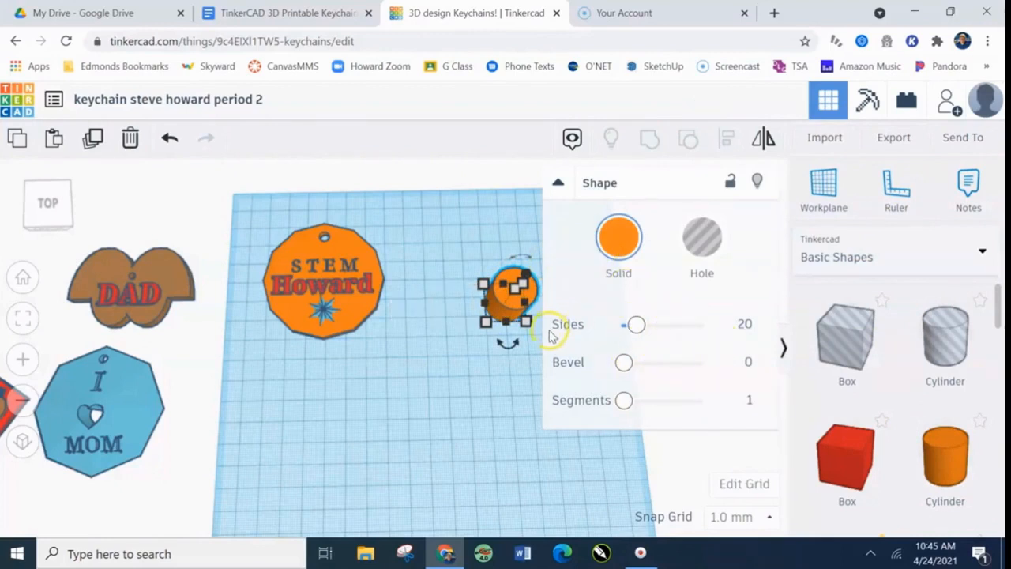
middle_click_drag(497, 363, 309, 371)
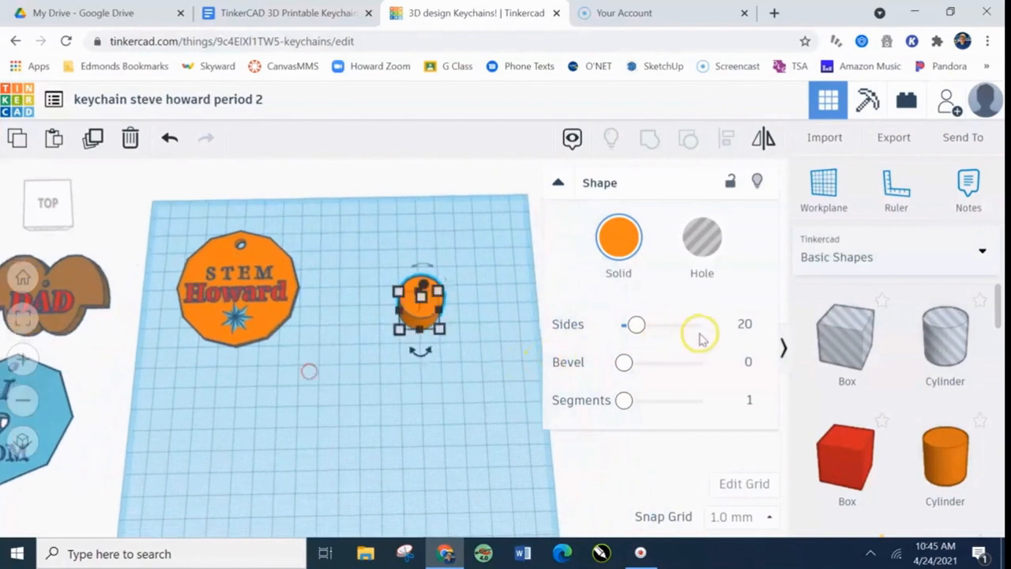
right_click_drag(501, 381, 503, 358)
left_click_drag(642, 323, 687, 330)
scroll(411, 312, "up", 5)
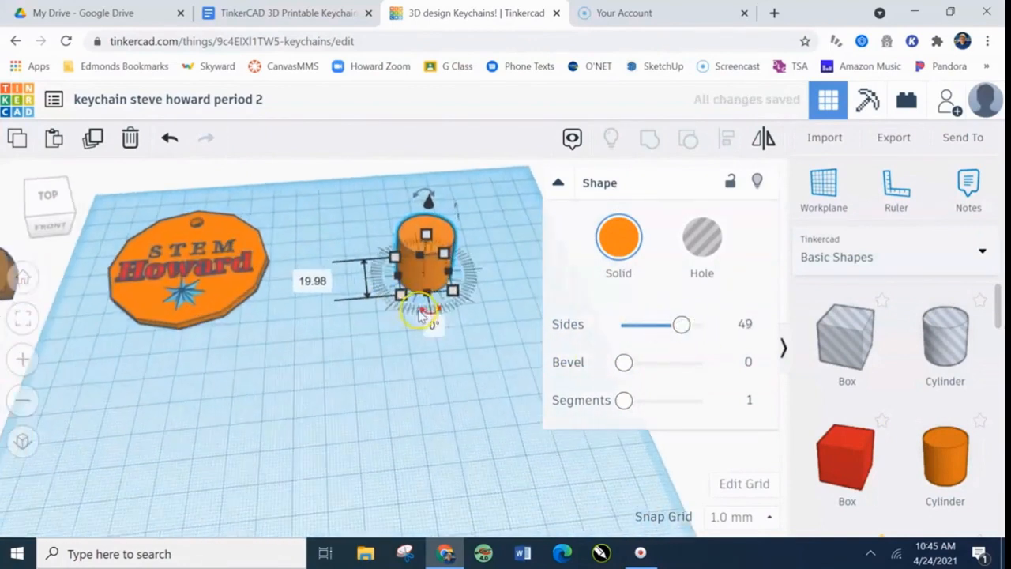
scroll(497, 379, "up", 5)
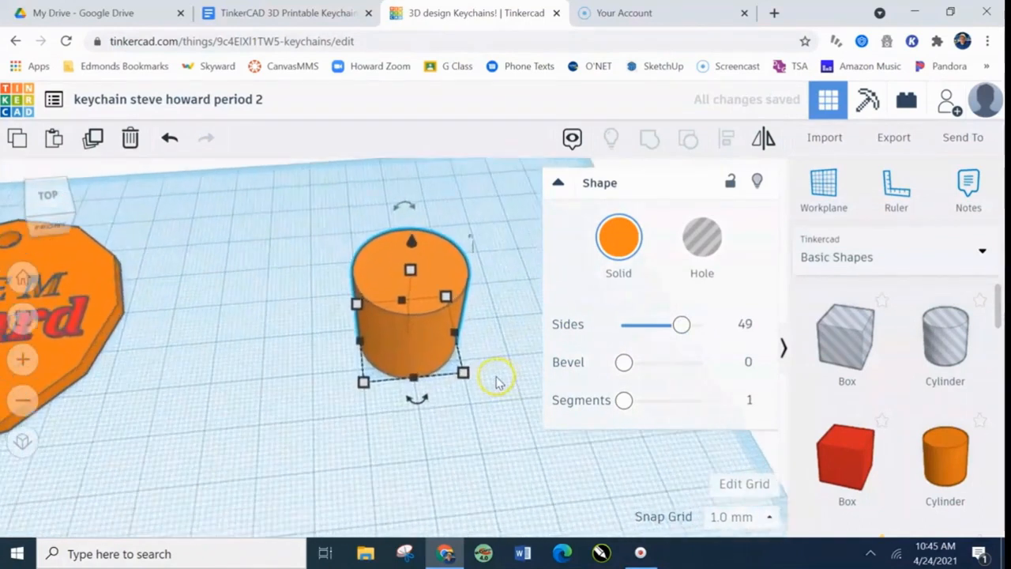
left_click_drag(680, 325, 623, 332)
scroll(426, 316, "up", 4)
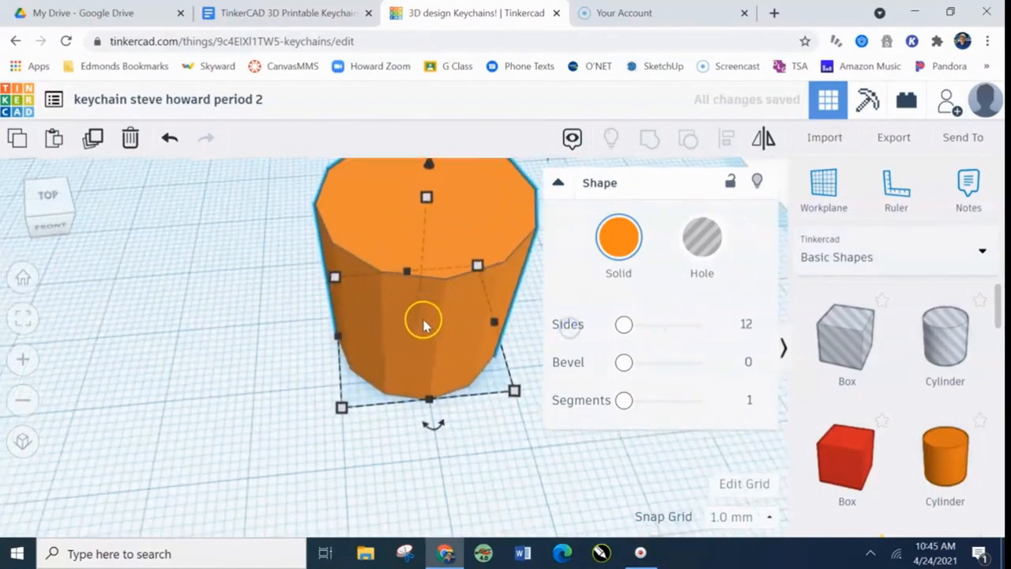
scroll(403, 288, "down", 2)
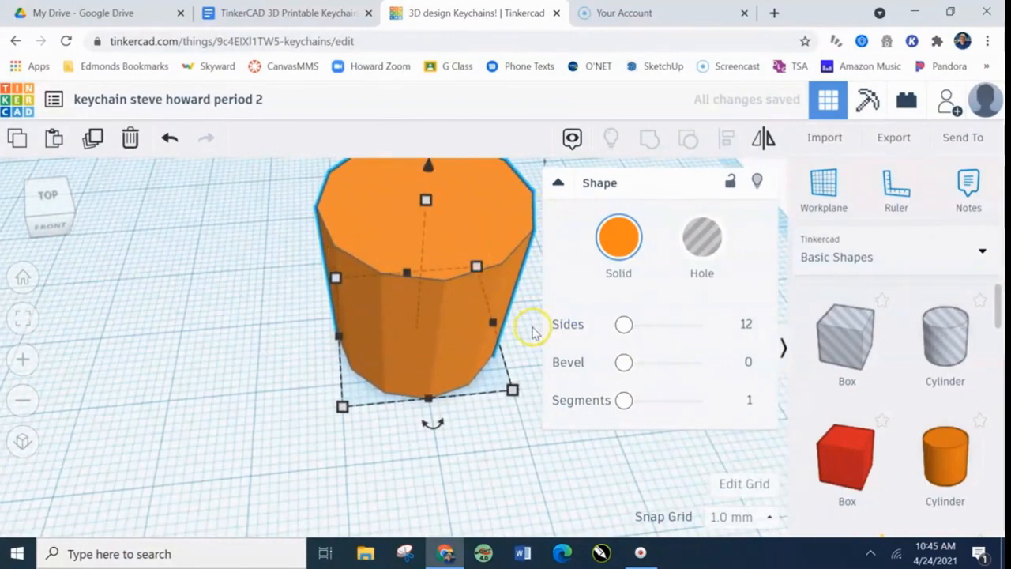
left_click_drag(611, 321, 588, 335)
Settle the cylinder at 64 sides with a 0.52 bevel and 1 bevel segment
left_click_drag(628, 368, 675, 370)
left_click_drag(696, 362, 637, 361)
mouse_move(625, 401)
left_mouse_down()
mouse_move(658, 400)
mouse_move(624, 401)
left_mouse_up()
left_click(635, 365)
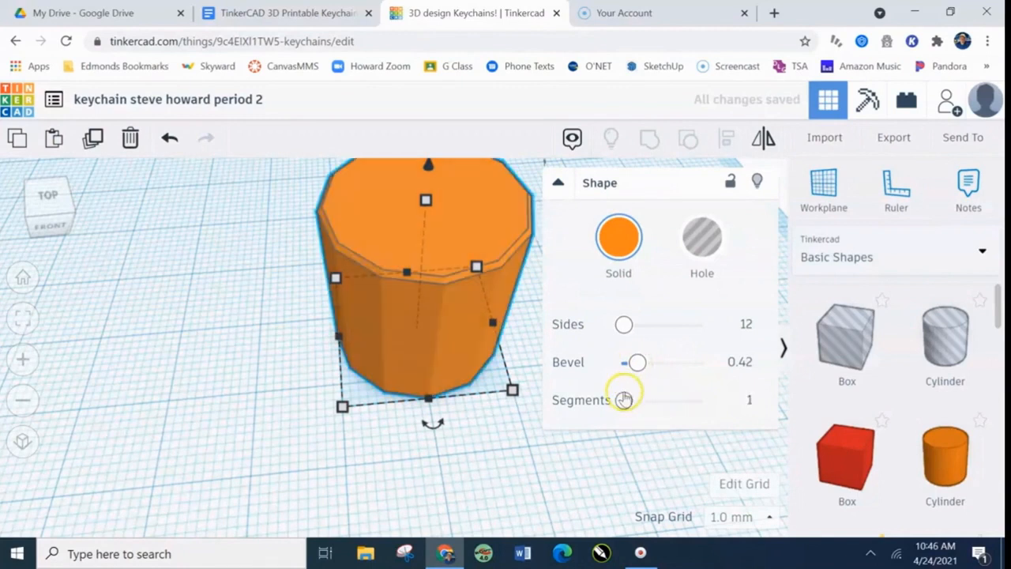
mouse_move(637, 365)
left_mouse_down()
mouse_move(668, 364)
mouse_move(638, 369)
left_mouse_up()
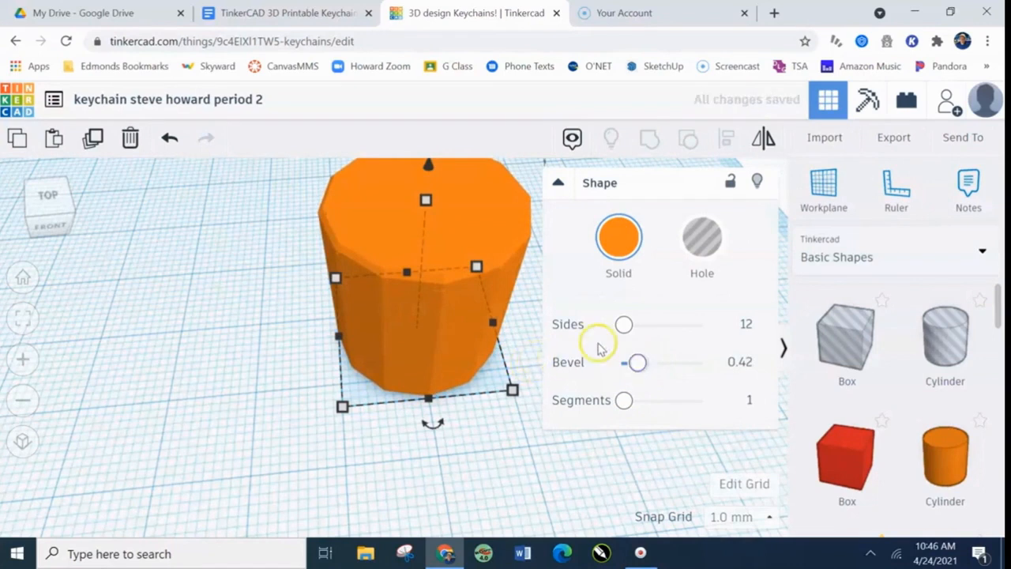
left_click_drag(625, 324, 713, 330)
mouse_move(638, 362)
left_mouse_down()
mouse_move(652, 363)
mouse_move(639, 362)
left_mouse_up()
scroll(521, 355, "down", 3)
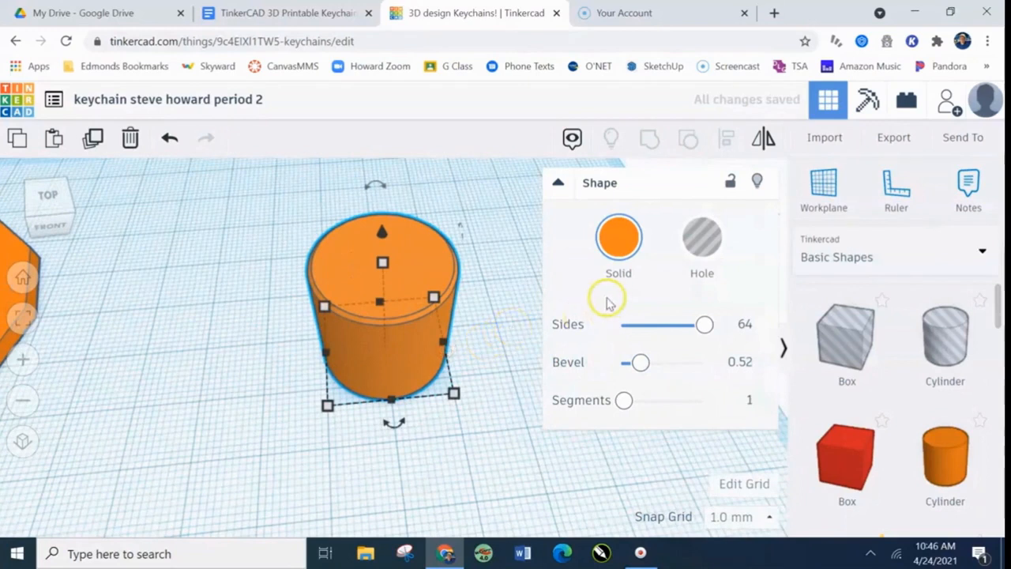
scroll(474, 379, "down", 3)
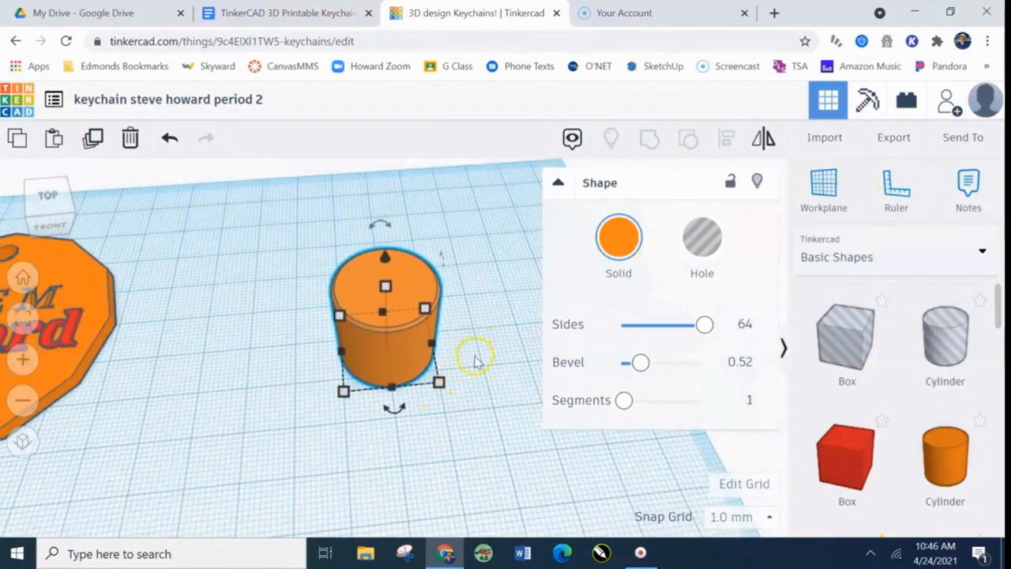
scroll(490, 323, "down", 1)
scroll(537, 280, "down", 1)
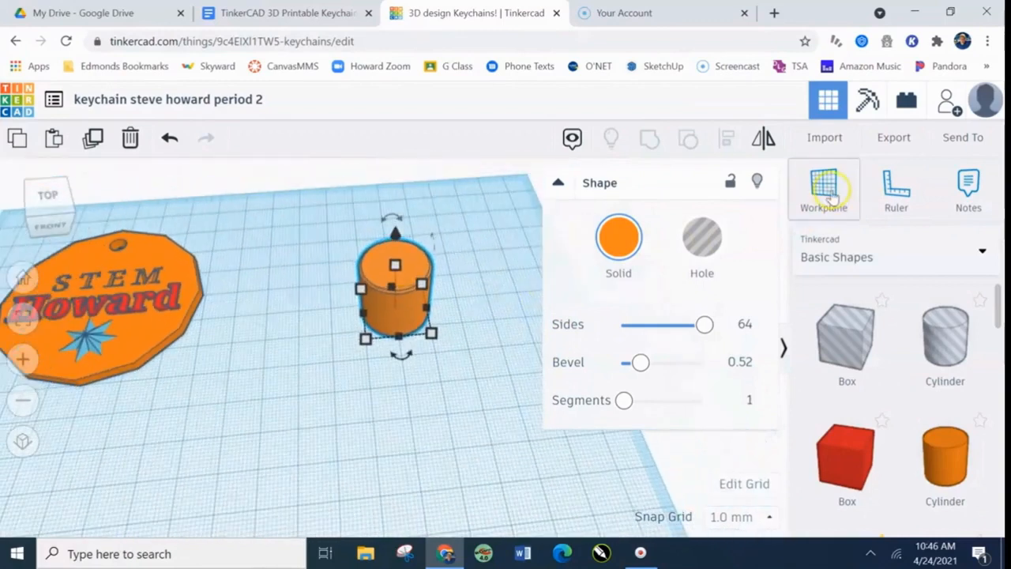
Anchor the Ruler at the workplane's lower-left corner, showing the cylinder at 20.00 mm
left_click(887, 195)
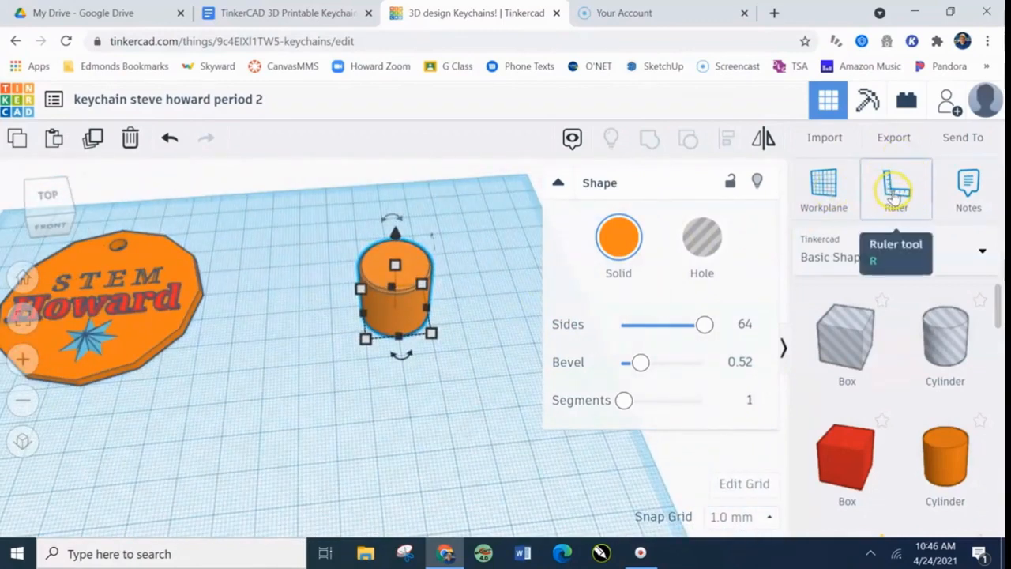
left_click(447, 349)
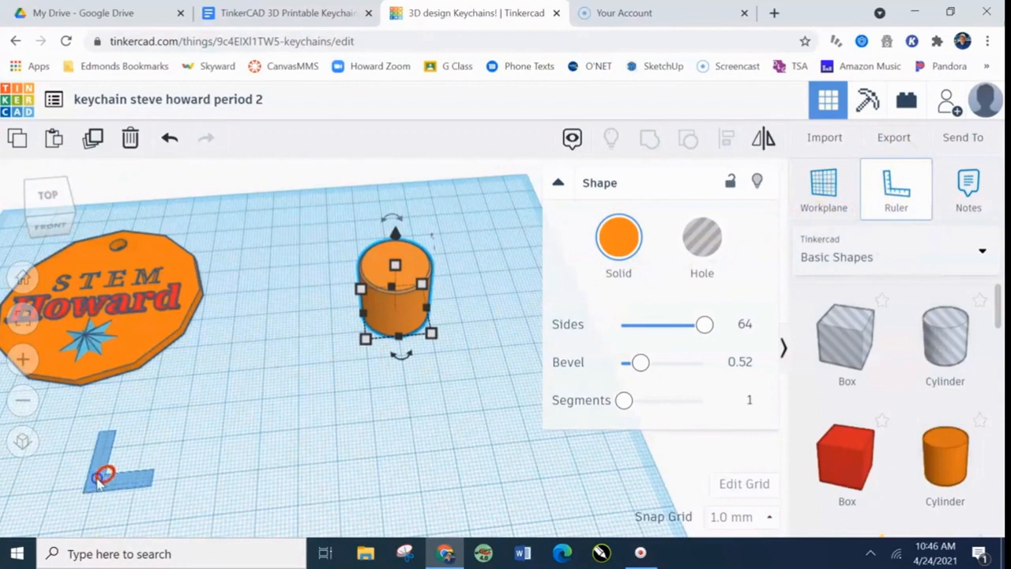
left_click(62, 499)
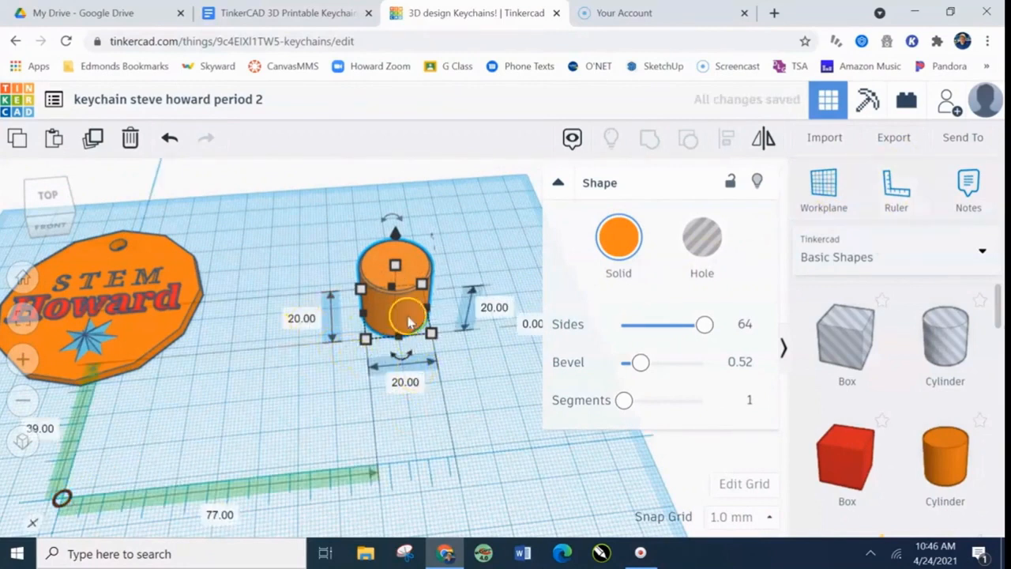
left_click(263, 11)
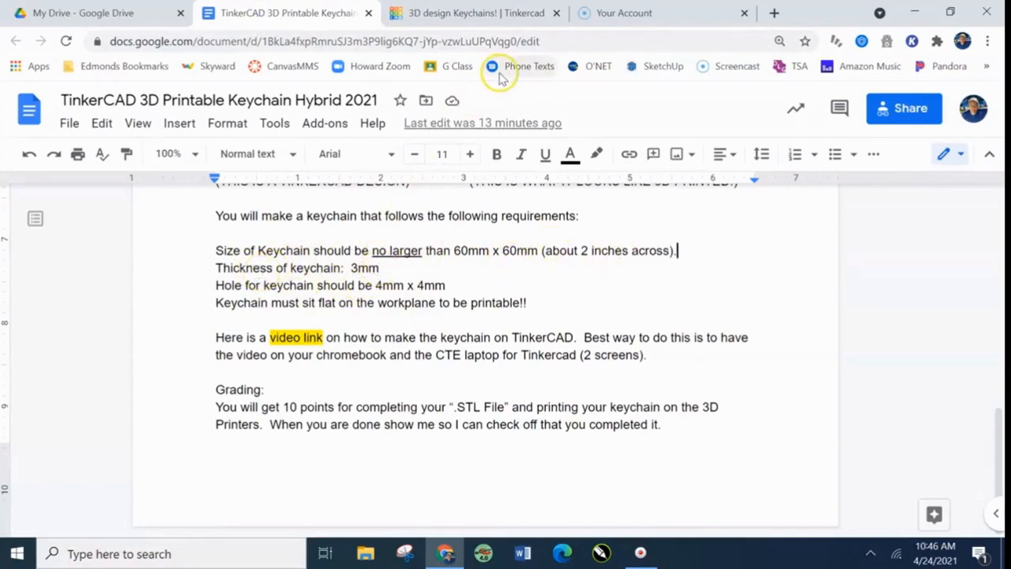
Return to Tinkercad after reading the 60 mm, 3 mm thickness and 4 mm hole limits
left_click(462, 11)
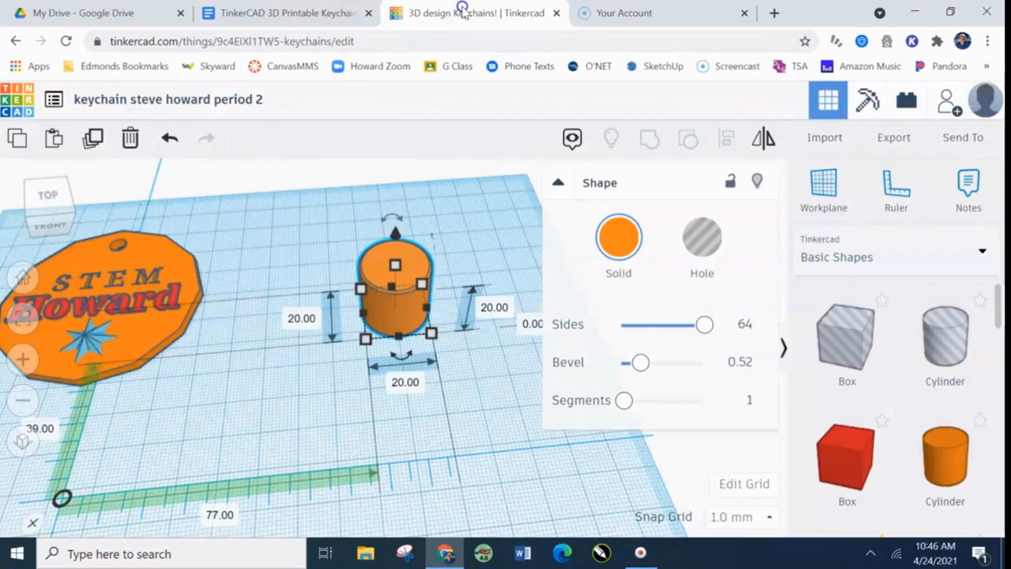
Set the cylinder's width and depth to 60 mm, rechecking the requirements document
left_click(403, 387)
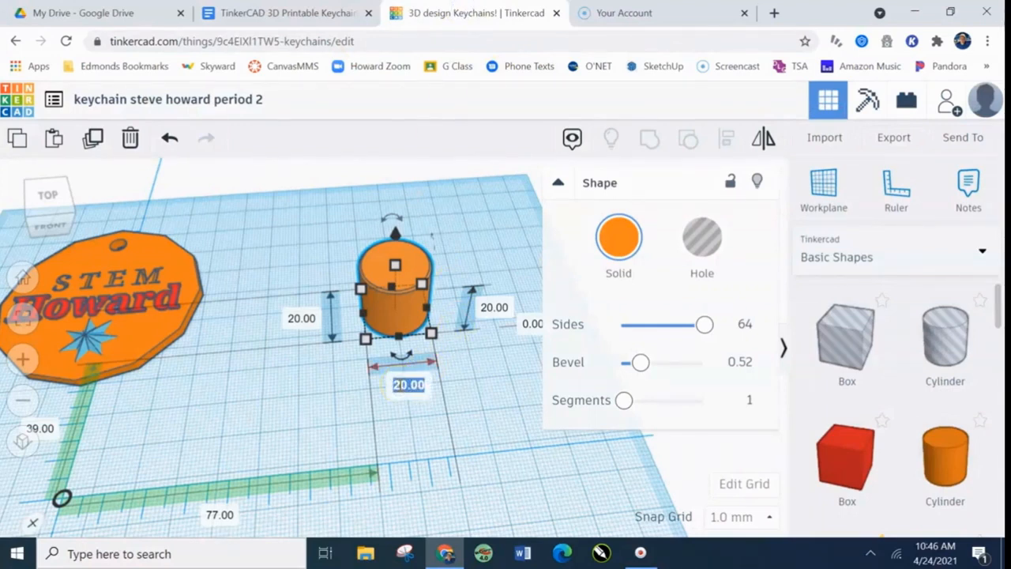
key("Return")
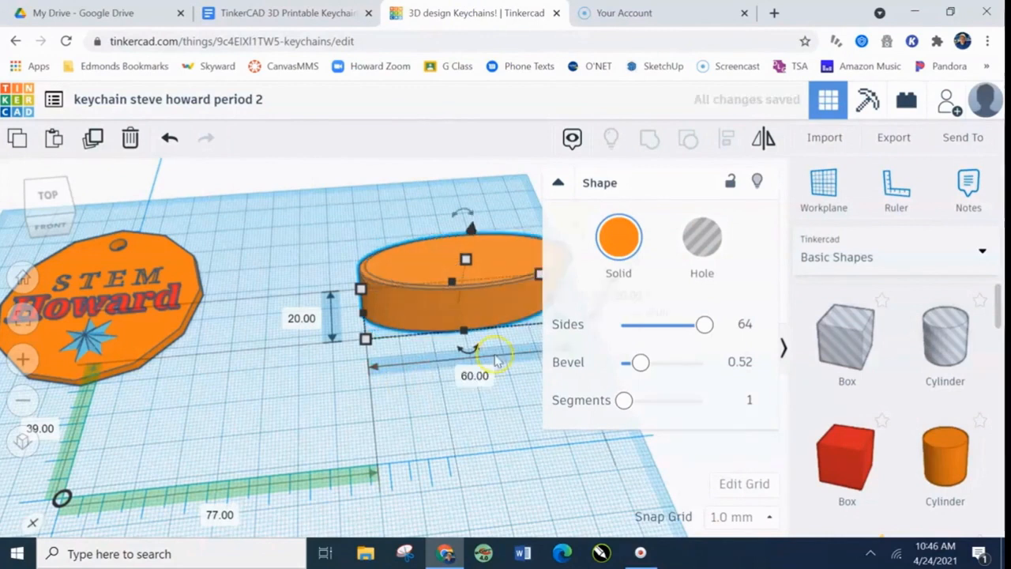
left_click(300, 319)
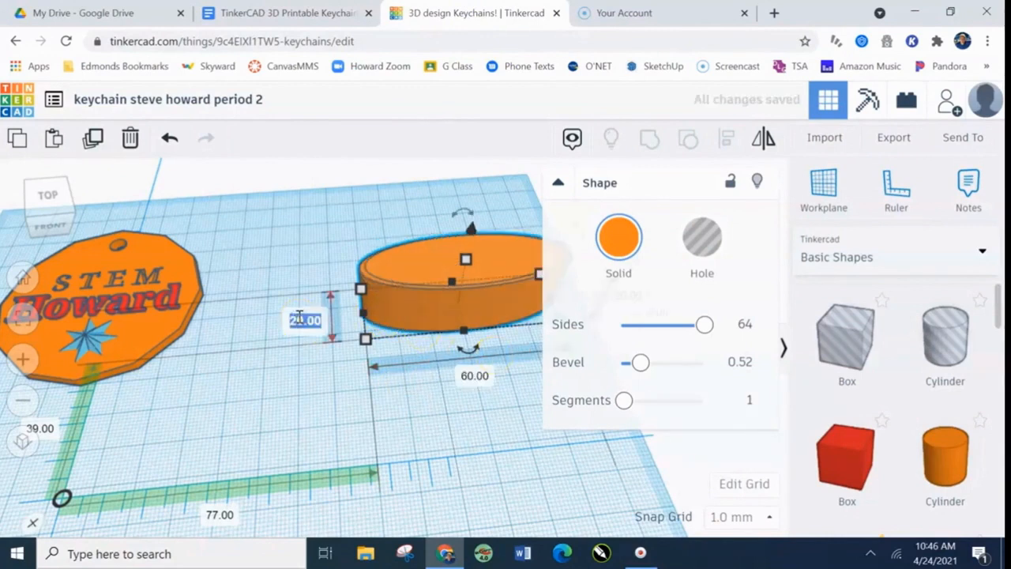
key("Return")
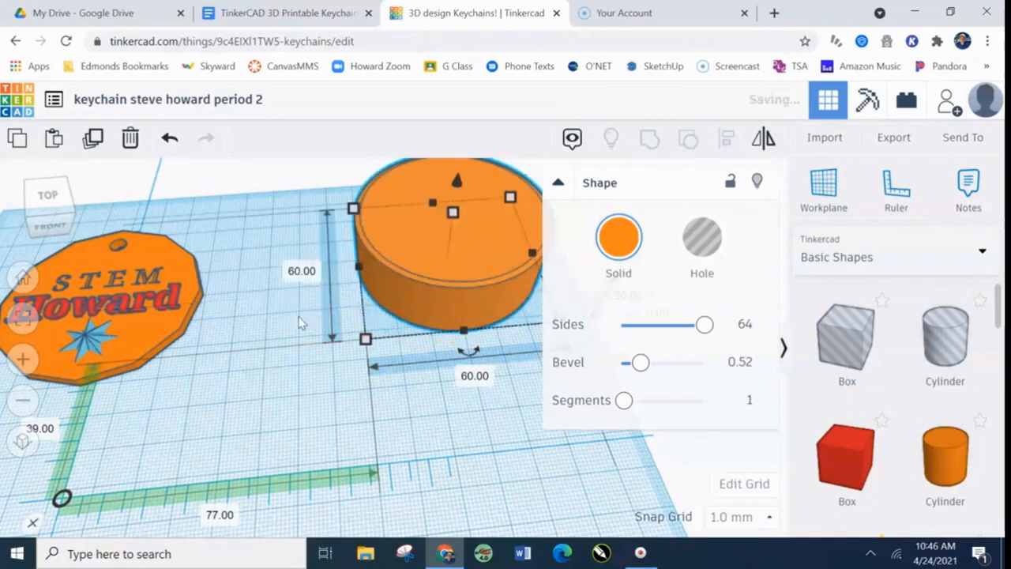
right_click_drag(462, 455, 113, 472)
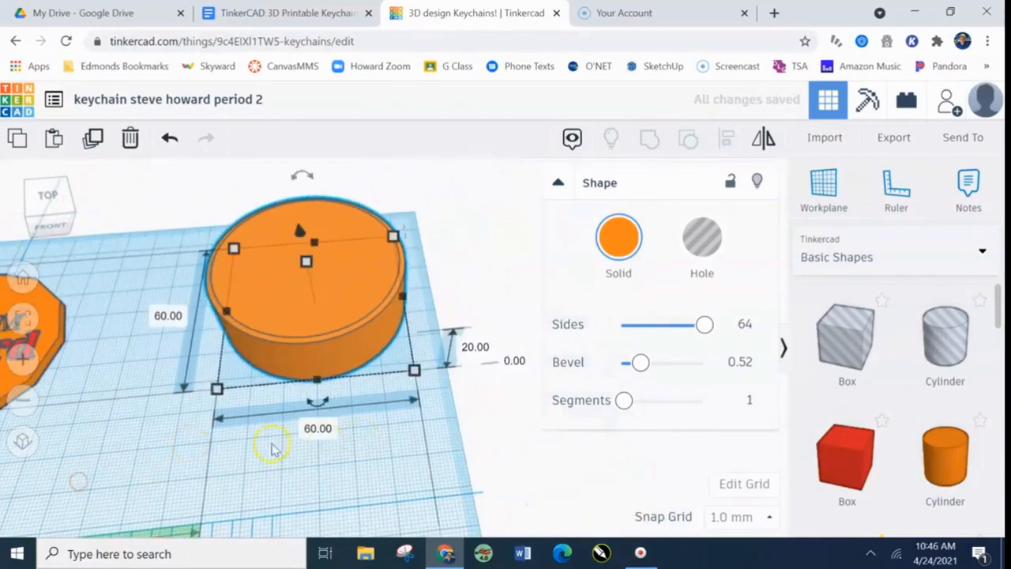
right_click_drag(410, 436, 447, 294)
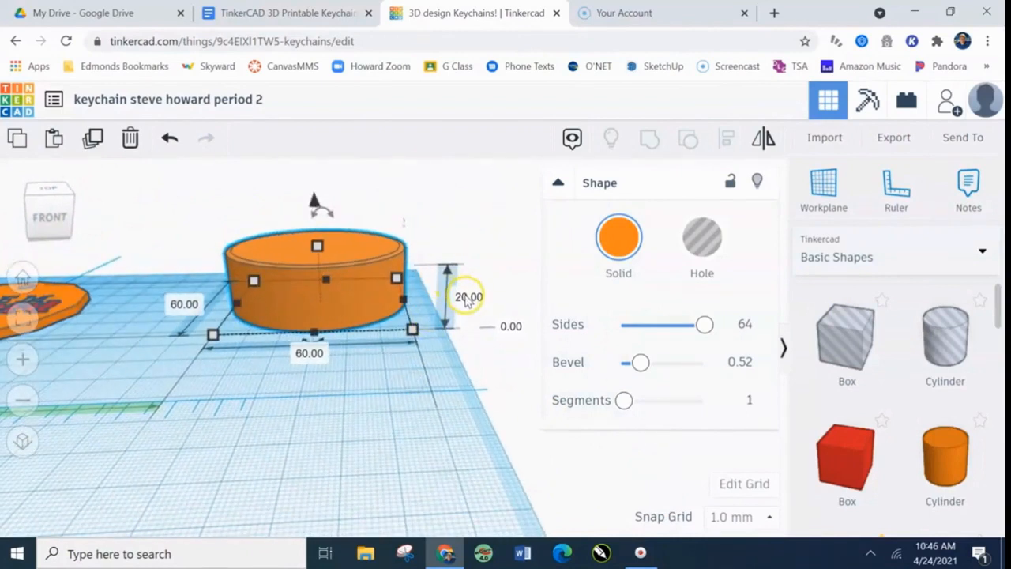
left_click(304, 13)
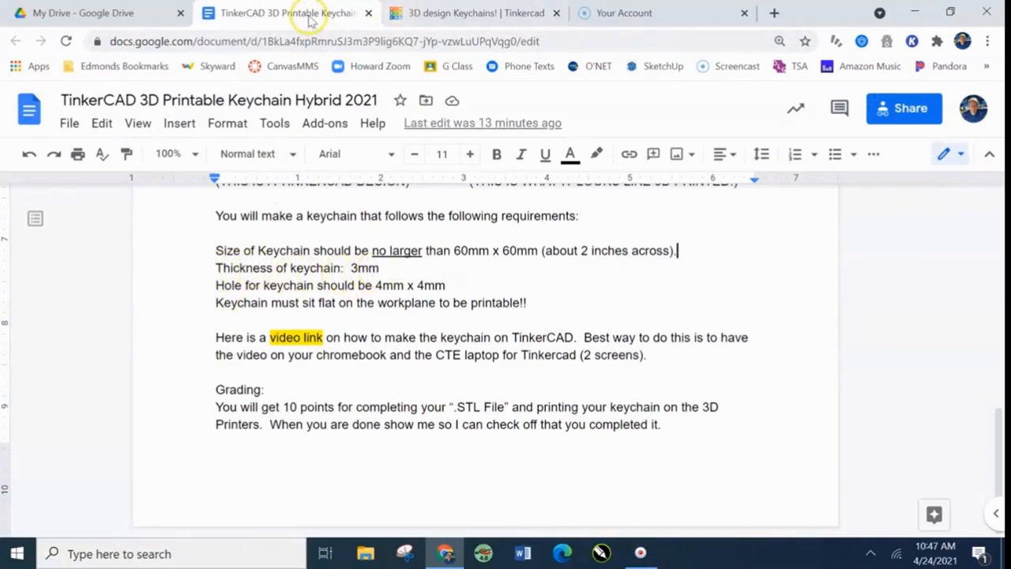
left_click(464, 13)
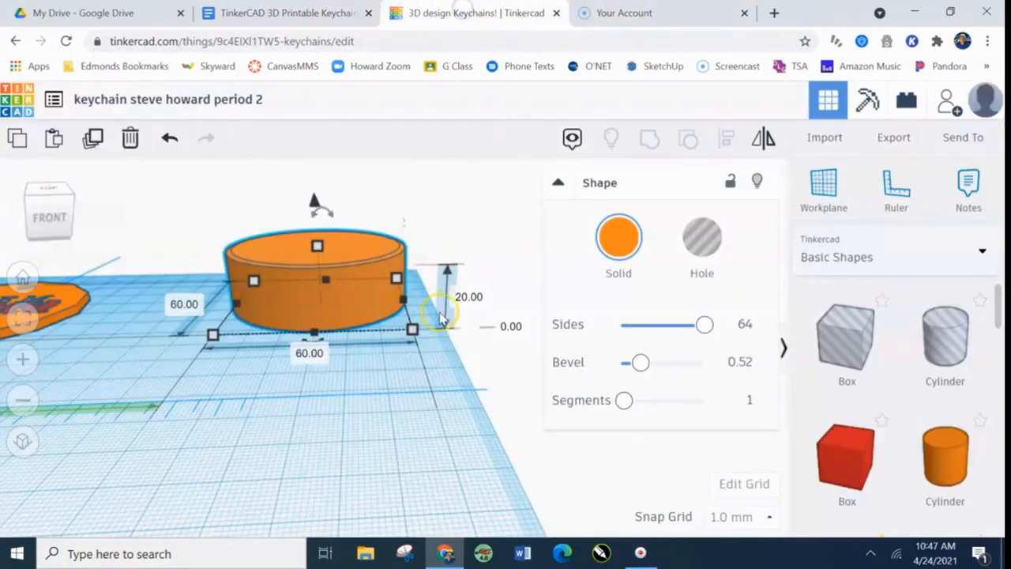
Set the disc's height to 3 mm and reselect it to inspect the flat result
left_click(406, 244)
left_click(466, 298)
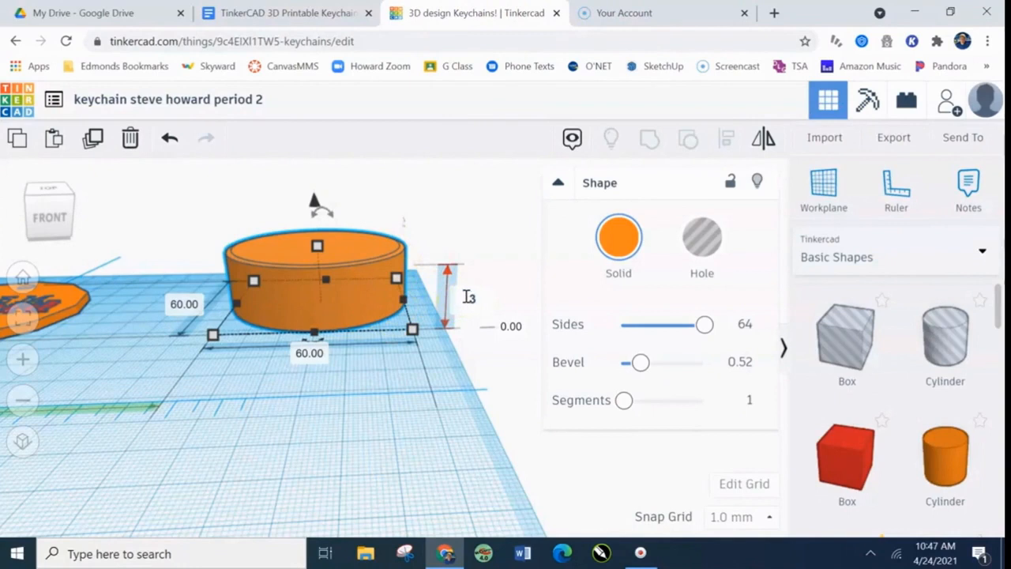
type("3")
key("Return")
right_click_drag(418, 388, 500, 492)
left_click(480, 481)
right_click_drag(425, 445, 343, 352)
left_click(342, 352)
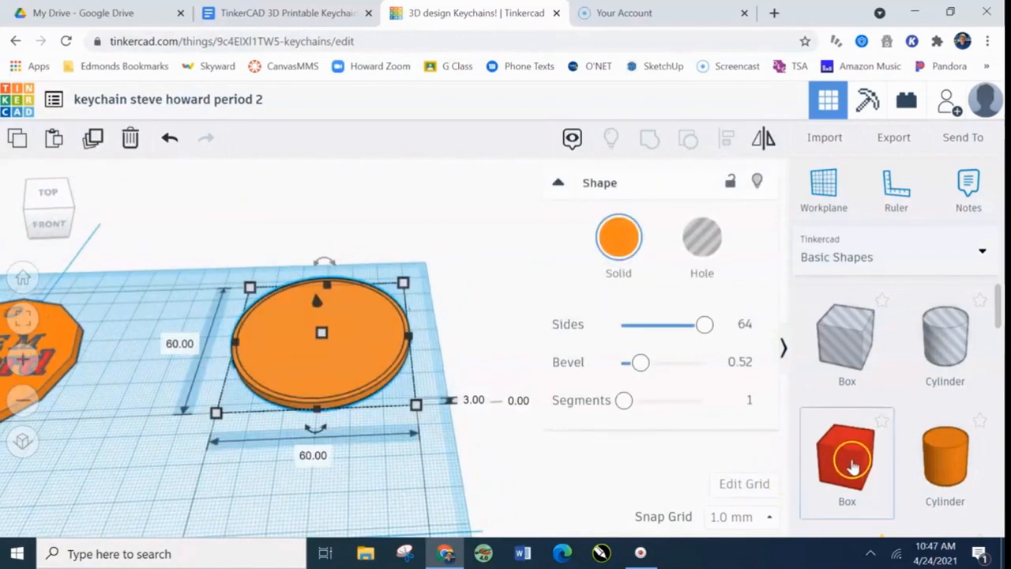
scroll(852, 470, "down", 3)
scroll(852, 473, "up", 3)
scroll(916, 451, "down", 5)
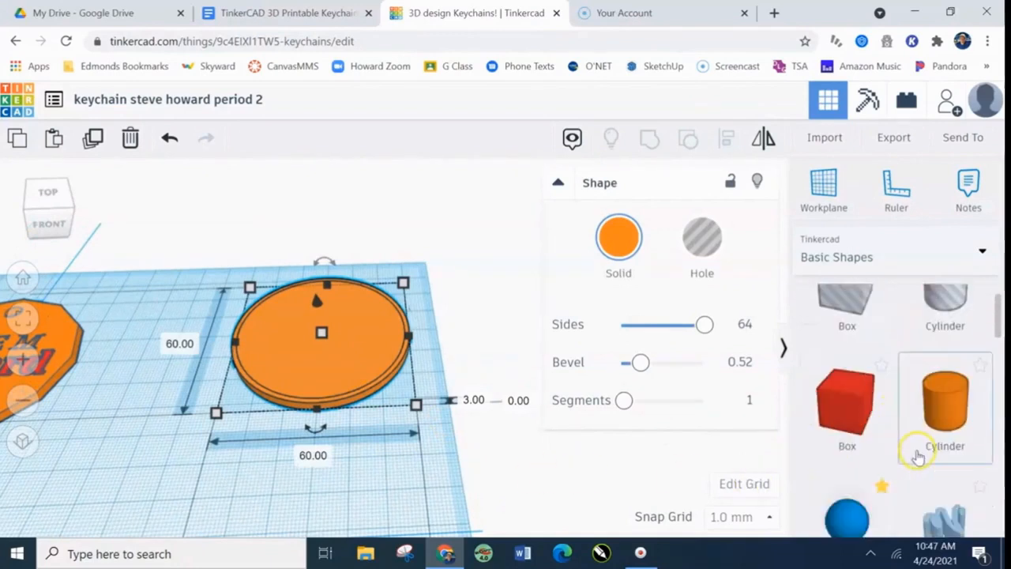
scroll(922, 440, "down", 3)
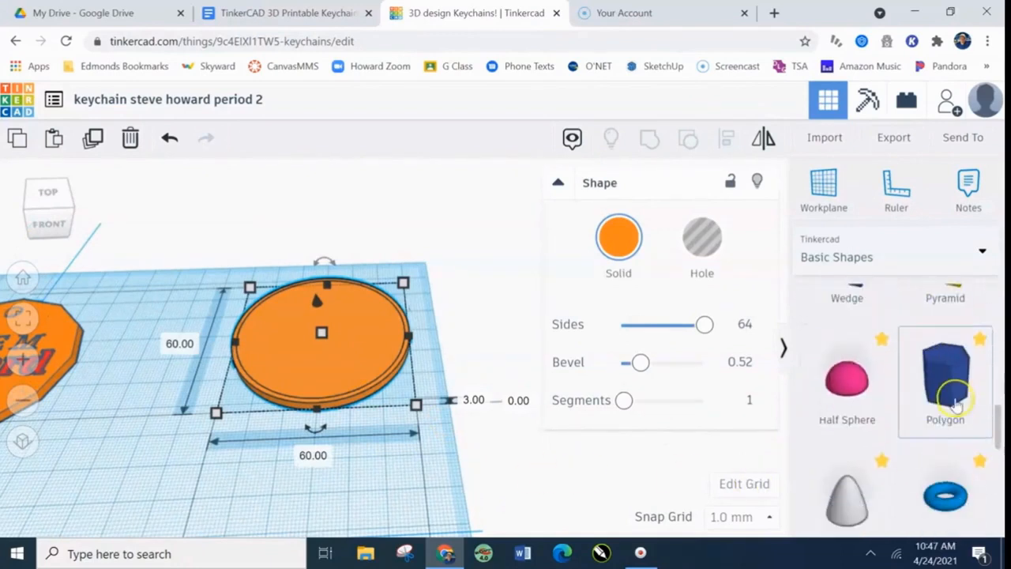
scroll(466, 469, "down", 2)
scroll(466, 470, "down", 3)
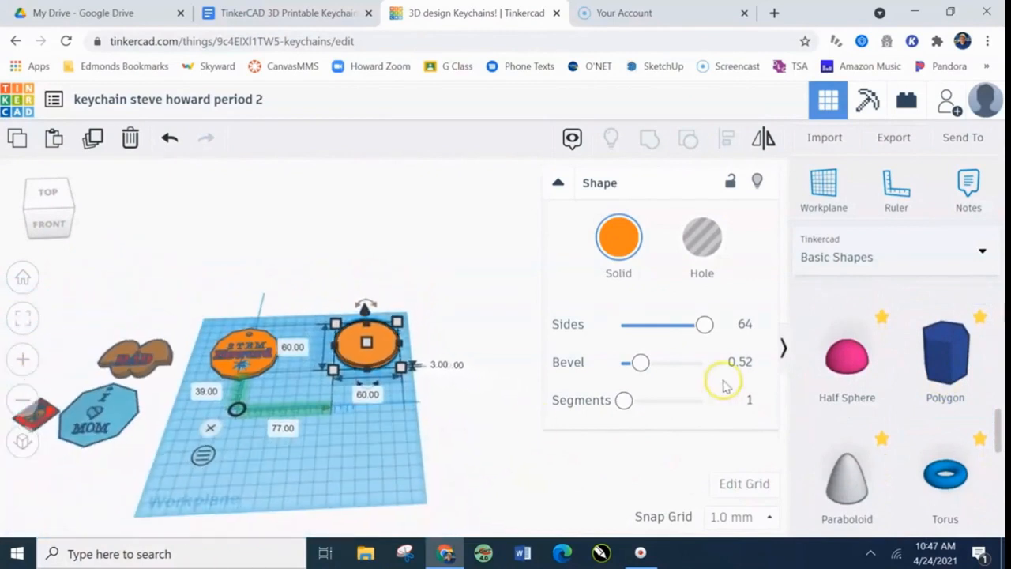
left_click_drag(914, 350, 304, 453)
scroll(327, 451, "up", 3)
middle_click_drag(327, 450, 481, 245)
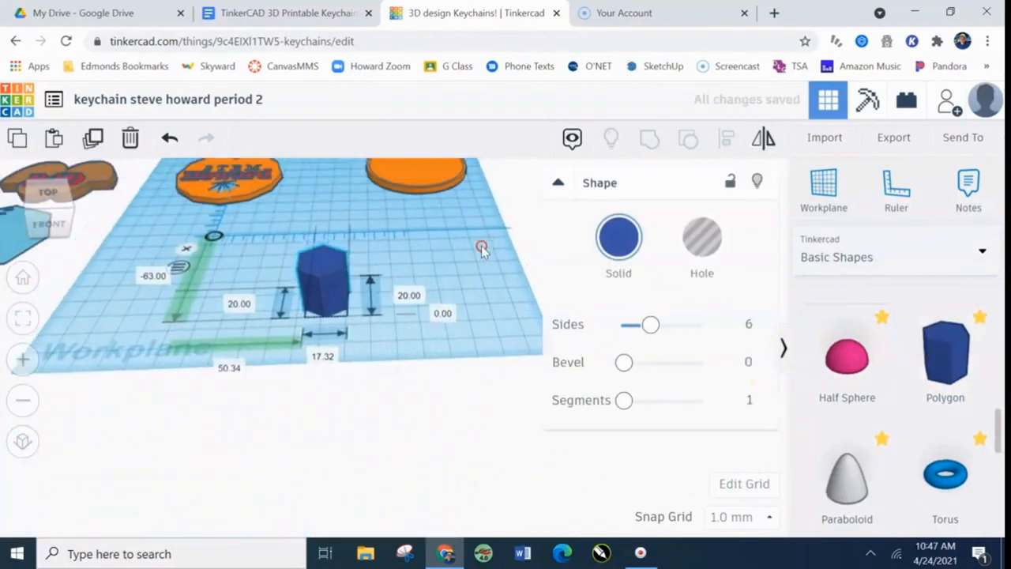
scroll(332, 348, "up", 4)
middle_click_drag(352, 332, 384, 356)
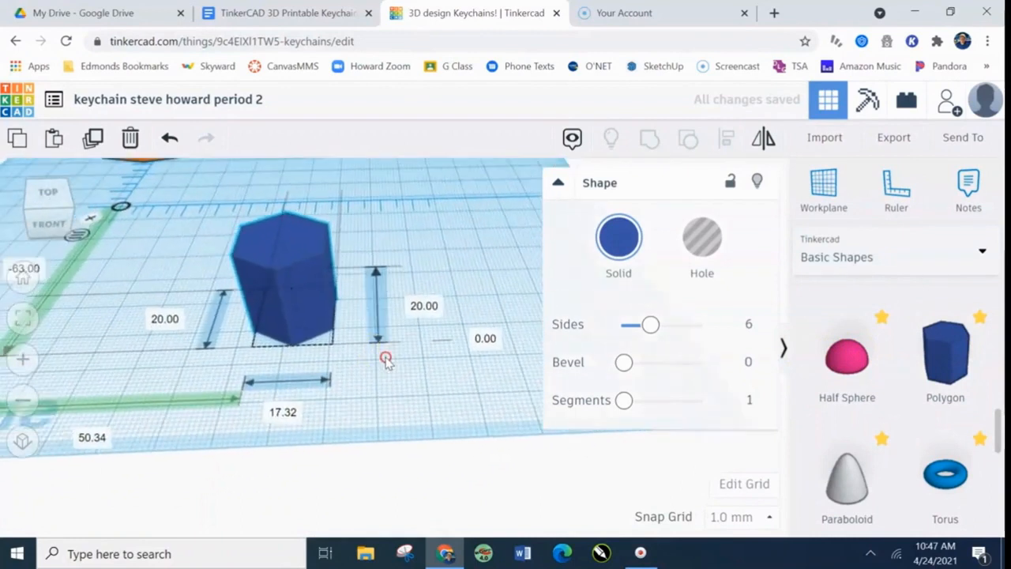
mouse_move(652, 330)
left_mouse_down()
mouse_move(711, 323)
mouse_move(623, 323)
mouse_move(671, 323)
left_mouse_up()
scroll(355, 300, "up", 3)
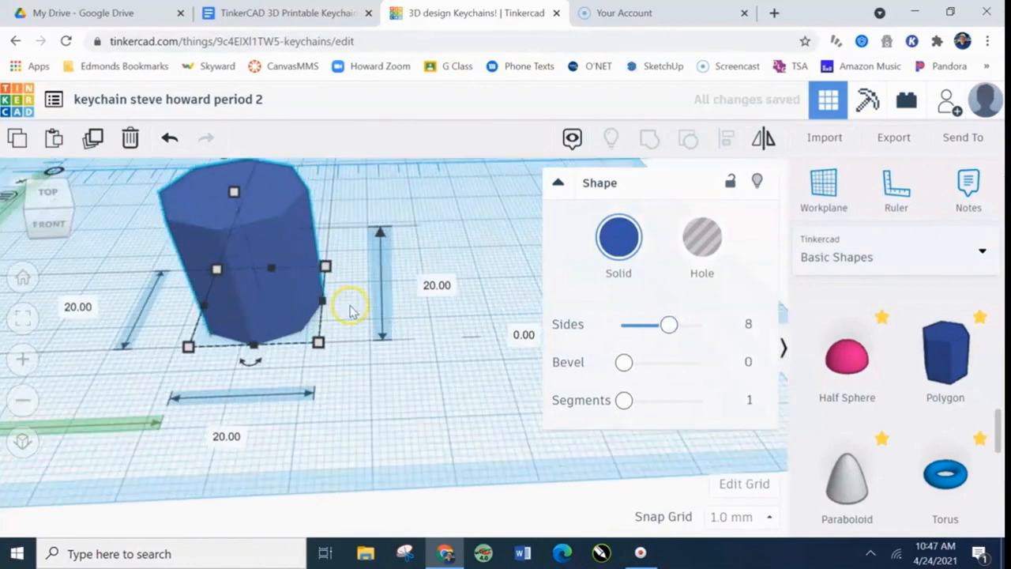
scroll(356, 328, "down", 4)
mouse_move(379, 335)
right_mouse_down()
mouse_move(378, 391)
mouse_move(368, 350)
right_mouse_up()
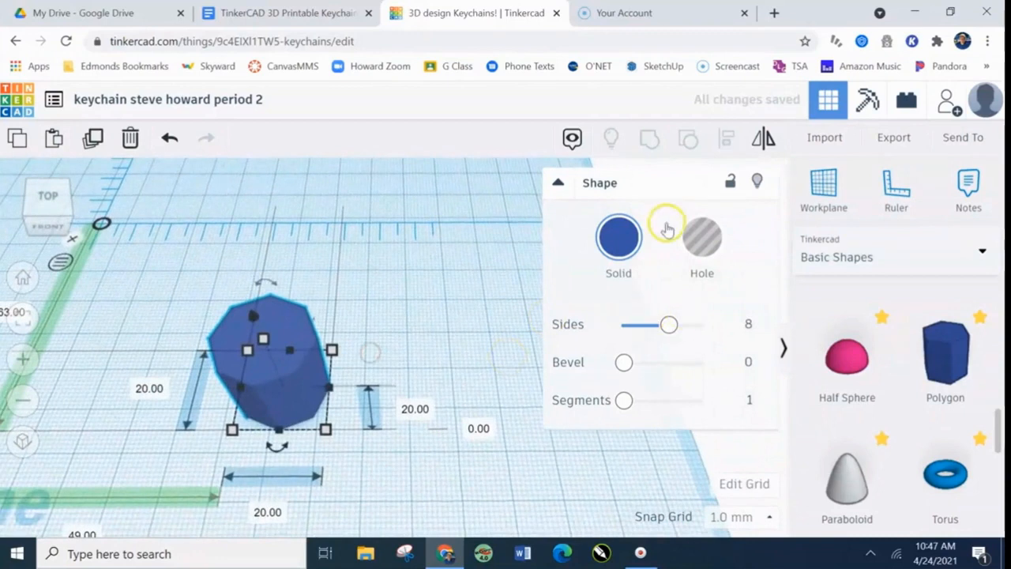
key("Delete")
scroll(517, 327, "down", 6)
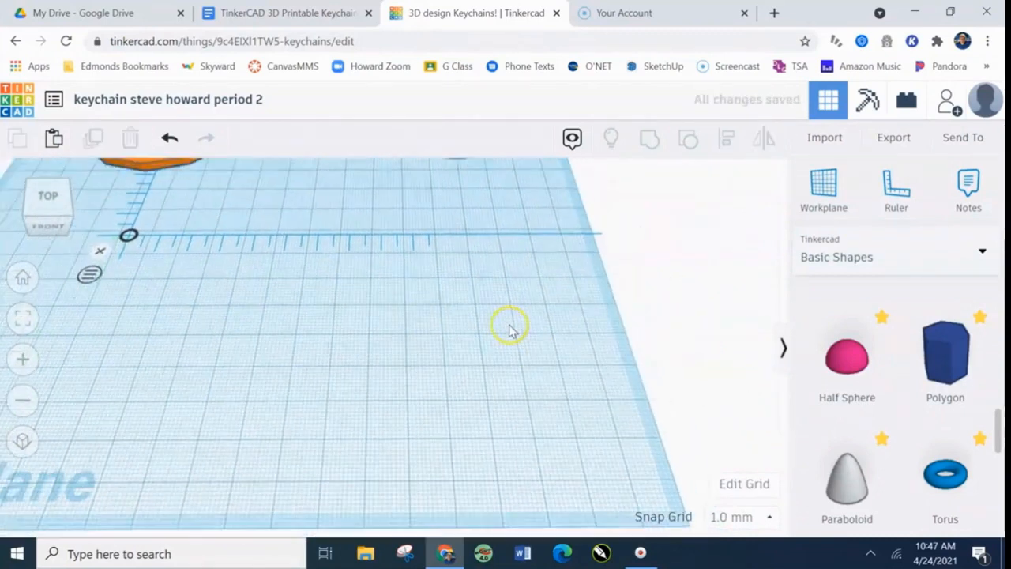
Place a red Text shape on the workplane beside the orange disc
left_click(443, 208)
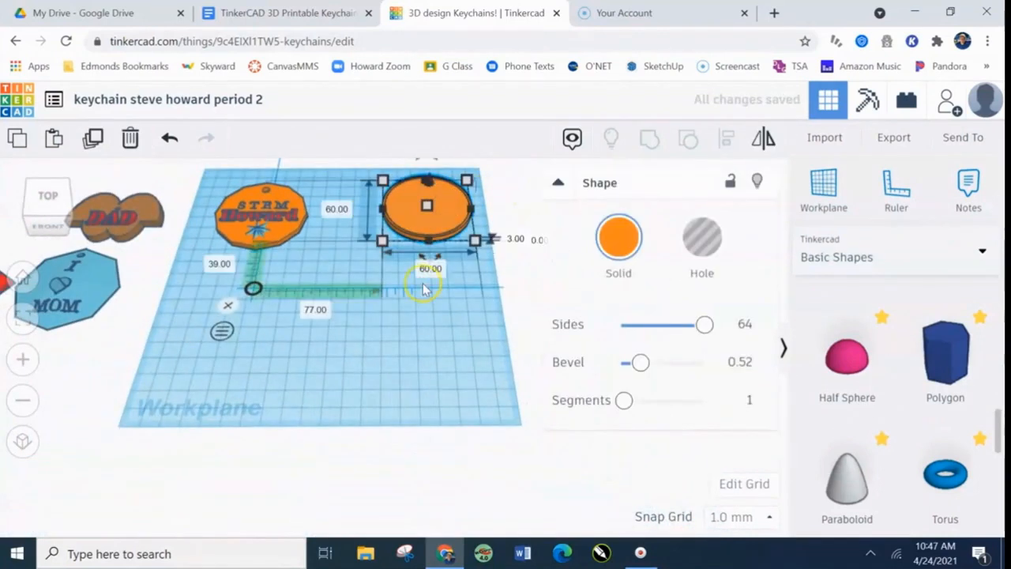
scroll(417, 387, "up", 6)
middle_click_drag(464, 445, 451, 415)
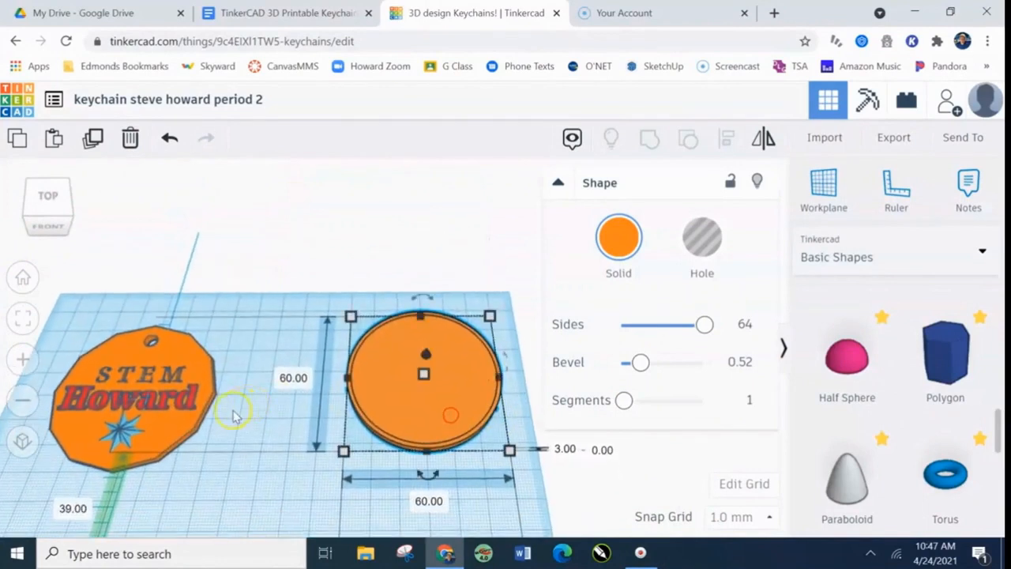
left_click(200, 472)
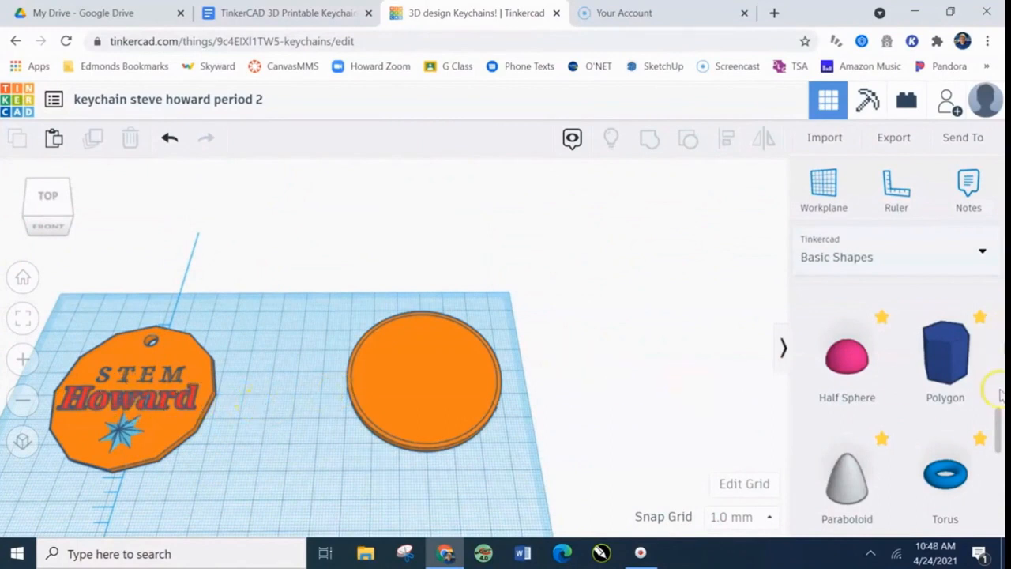
left_click_drag(999, 426, 1001, 381)
left_click(952, 360)
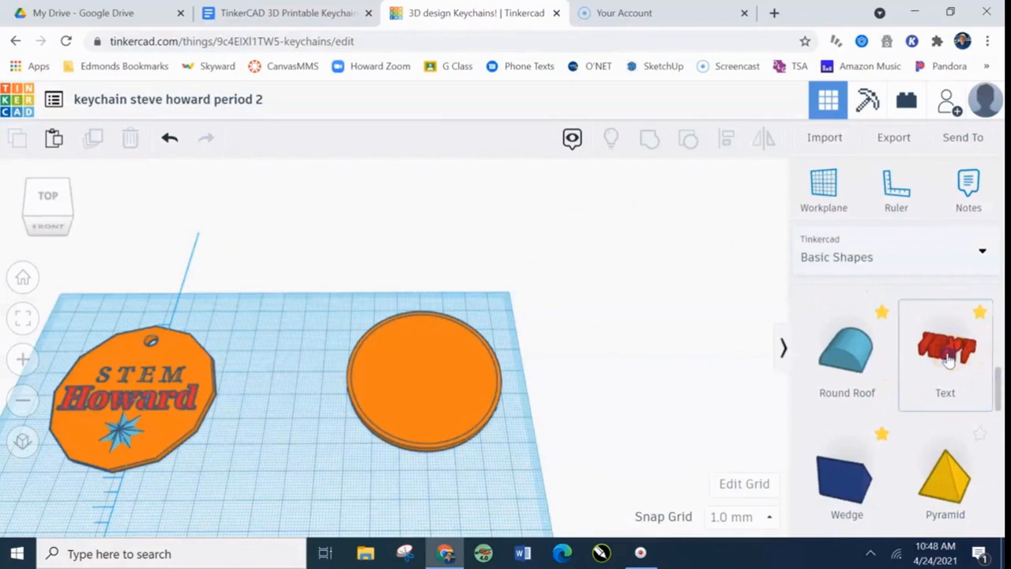
left_click(351, 267)
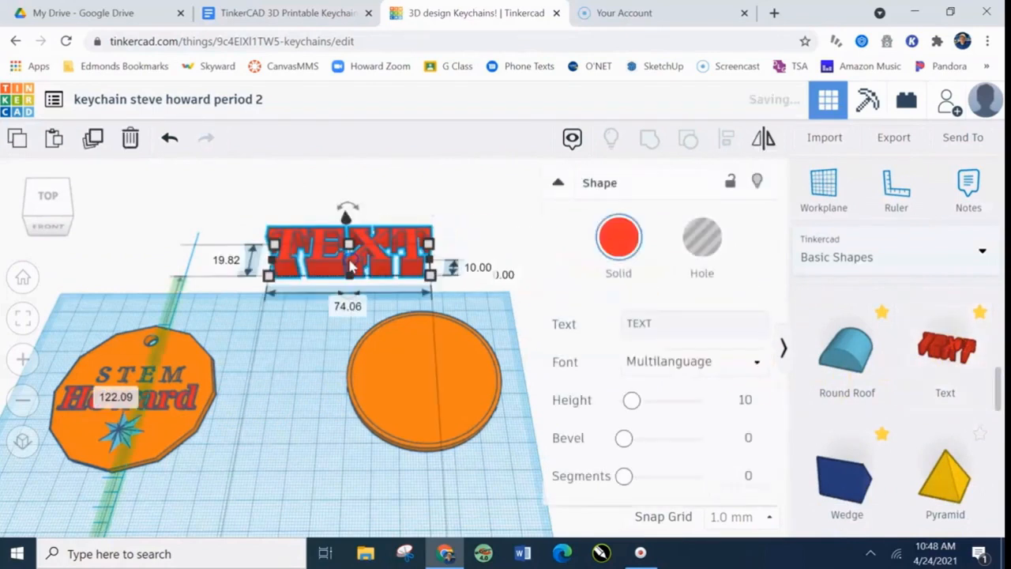
Replace the Text shape's default wording with 'Emma'
left_click(658, 322)
left_click(635, 324)
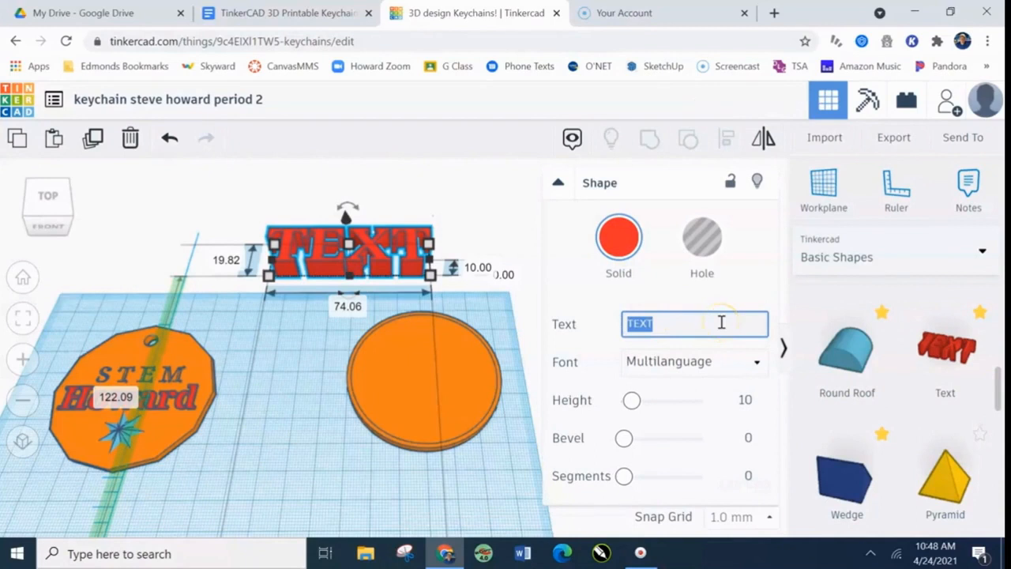
type("Emma")
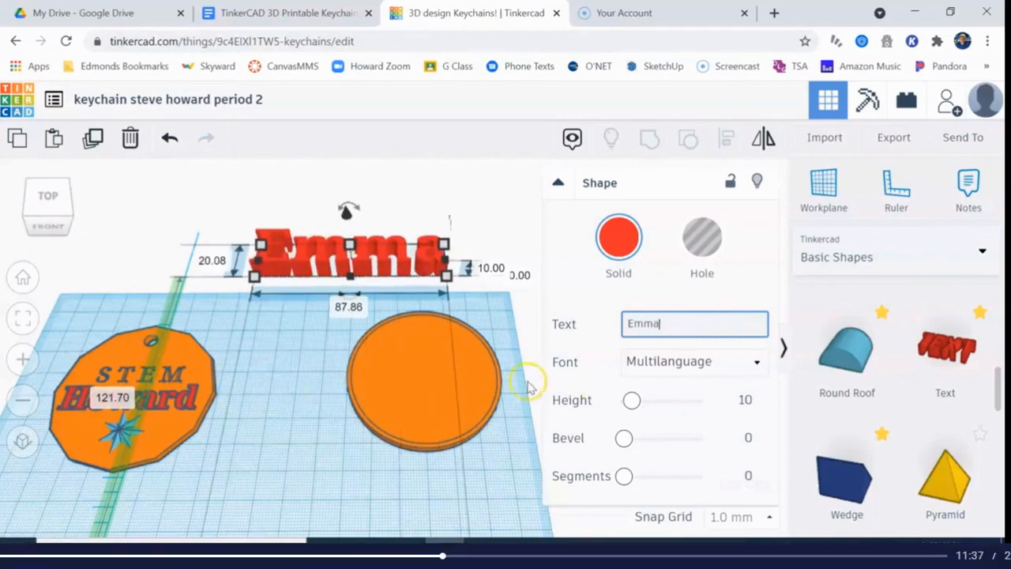
left_click(333, 494)
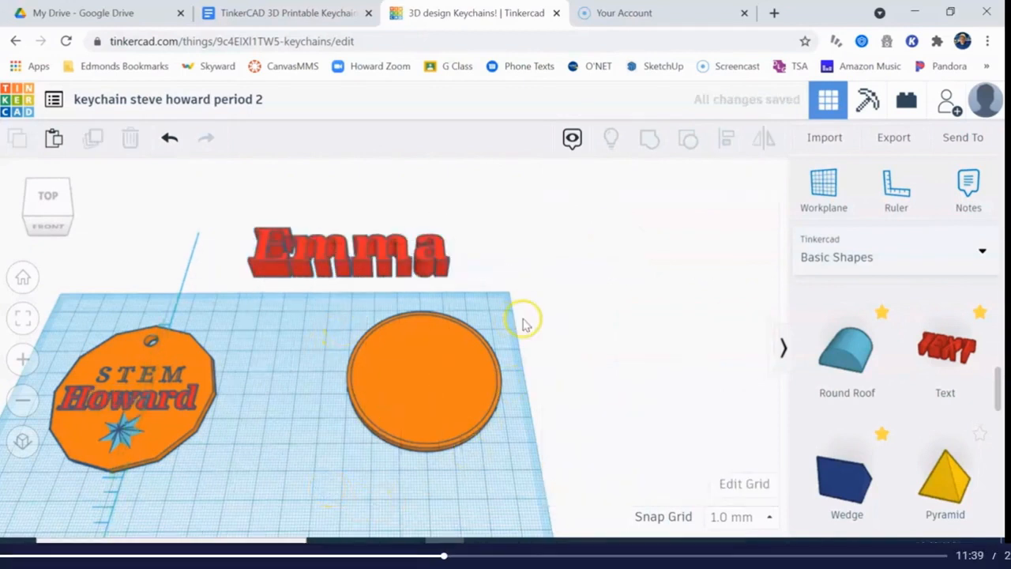
Move the Emma text toward the disc and narrow its width
left_click_drag(381, 267, 411, 286)
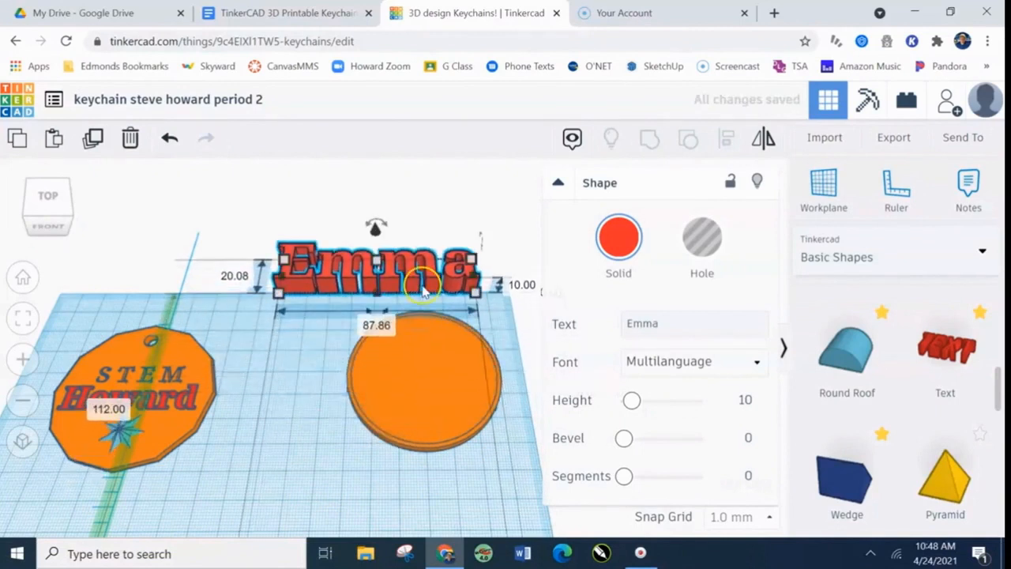
scroll(422, 290, "up", 2)
middle_click_drag(528, 303, 413, 318)
left_click_drag(467, 290, 441, 303)
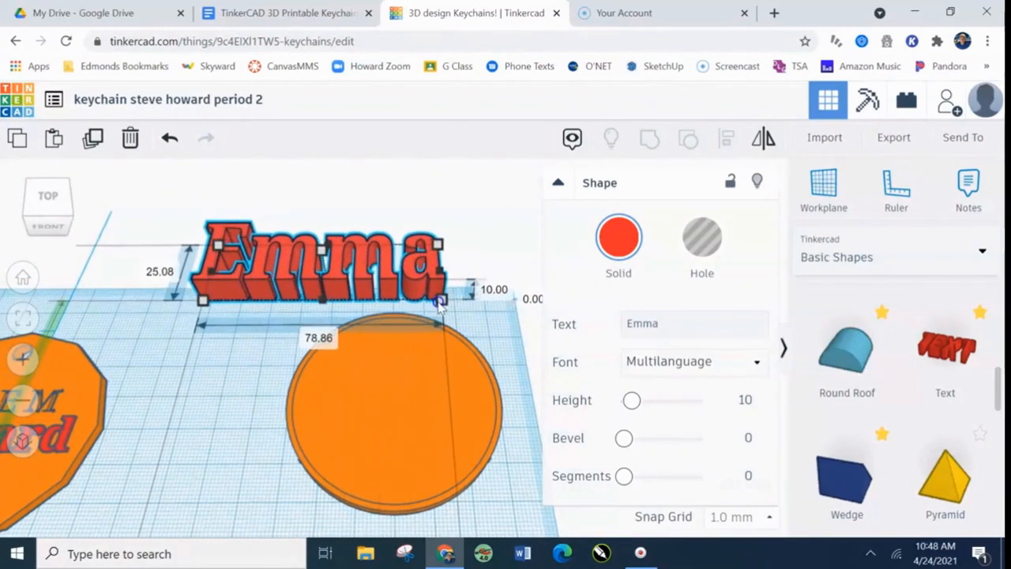
left_click(169, 139)
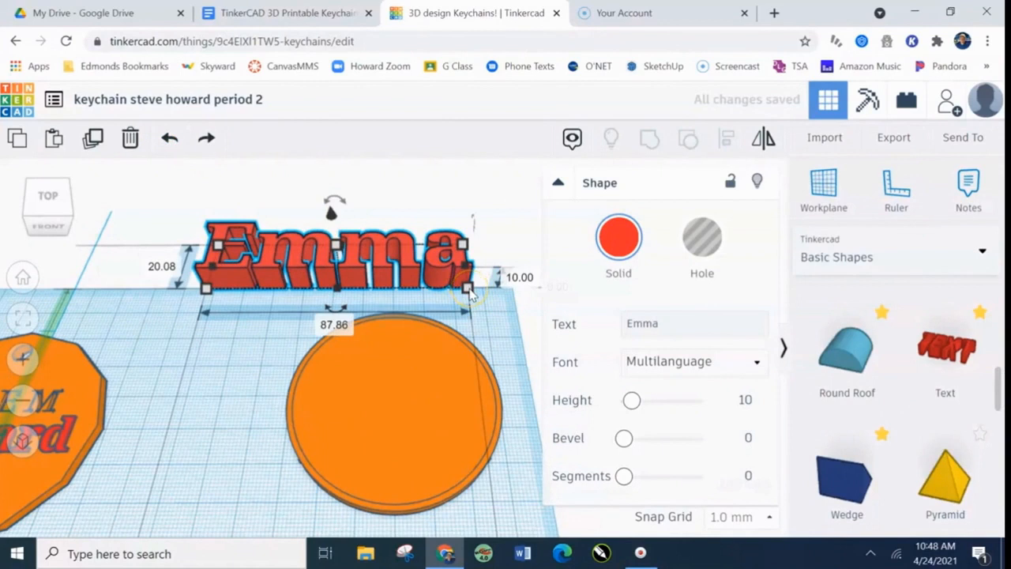
left_click_drag(466, 290, 346, 308)
Move Emma onto the orange disc and scale it down to 32.86 by 18.29 mm
left_click_drag(295, 287, 429, 452)
scroll(466, 483, "down", 2)
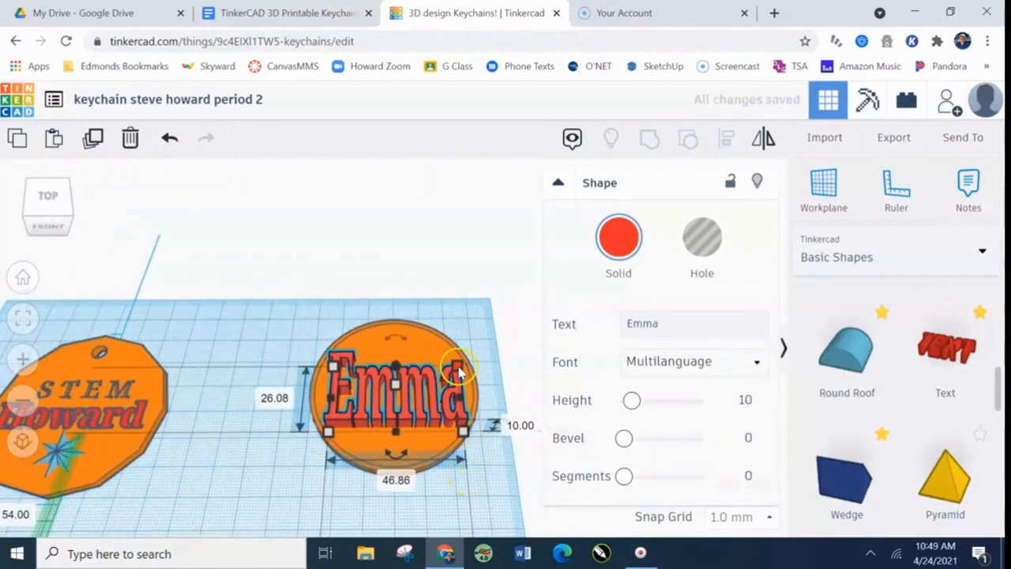
left_click_drag(461, 373, 383, 426, "shift")
scroll(483, 457, "up", 2)
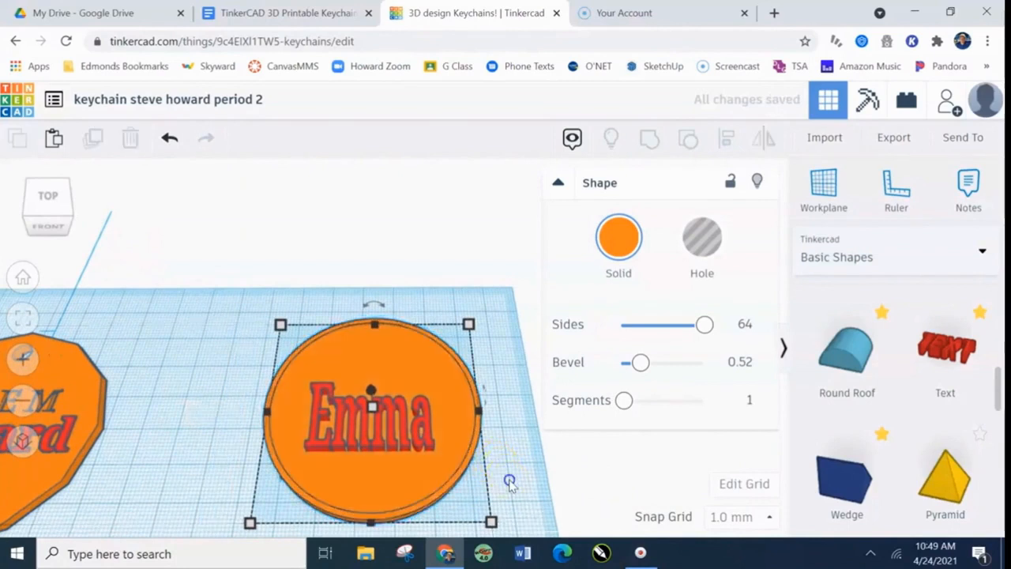
left_click(509, 483)
right_click_drag(510, 477, 493, 423)
left_click(397, 363)
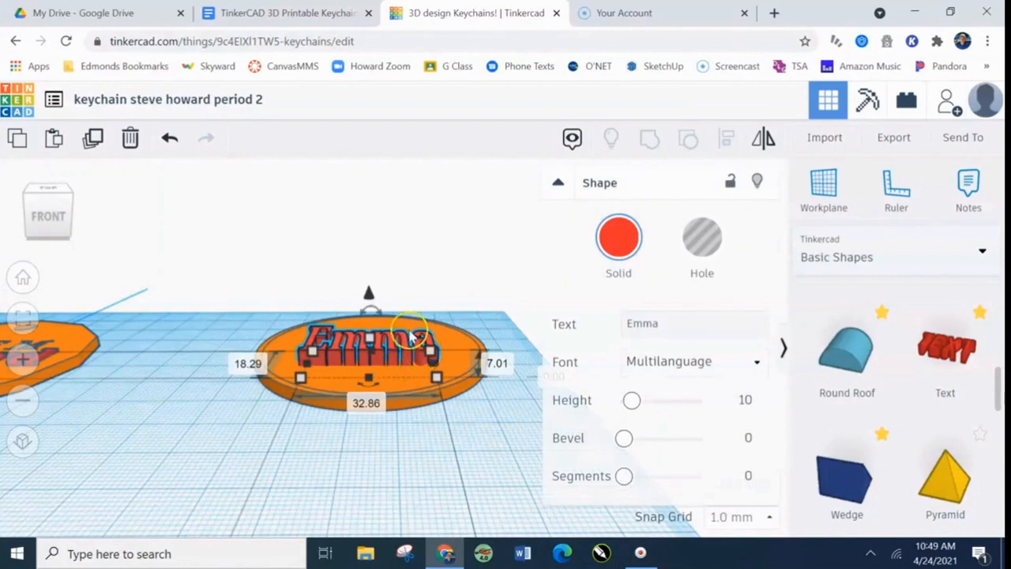
Nudge the orange disc with arrow keys until it is centred under Emma
left_click(487, 429)
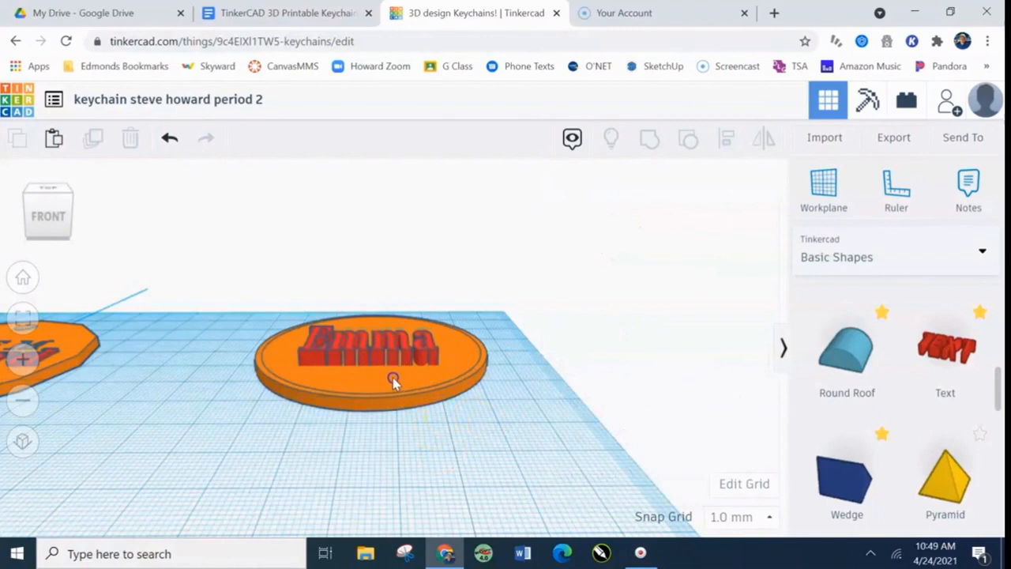
left_click(392, 381)
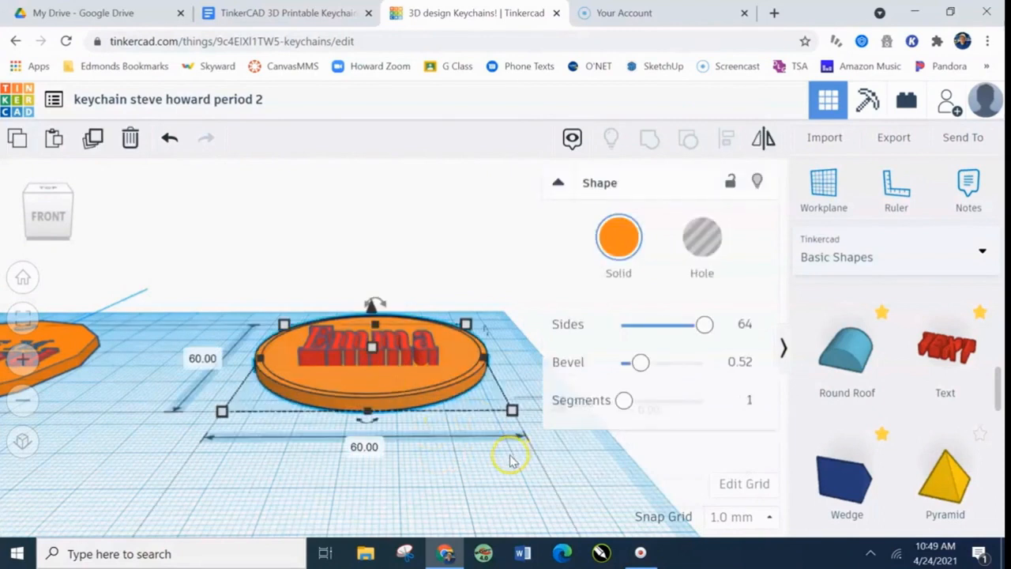
mouse_move(409, 383)
left_mouse_down()
mouse_move(309, 379)
mouse_move(372, 397)
mouse_move(463, 388)
mouse_move(381, 389)
mouse_move(406, 385)
left_mouse_up()
key("Right")
key("Right")
key("Right")
key("Right")
key("Right")
key("Right")
key("Right")
key("Right")
key("Right")
key("Right")
key("Right")
key("Right")
key("Right")
key("Right")
key("Right")
key("Right")
key("Right")
key("Right")
key("Right")
key("Left")
key("Left")
key("Left")
key("Left")
key("Left")
key("Left")
key("Left")
key("Left")
key("Left")
key("Left")
key("Left")
key("Left")
key("Left")
key("Left")
key("Left")
key("Left")
key("Left")
key("Left")
key("Left")
key("Left")
key("Left")
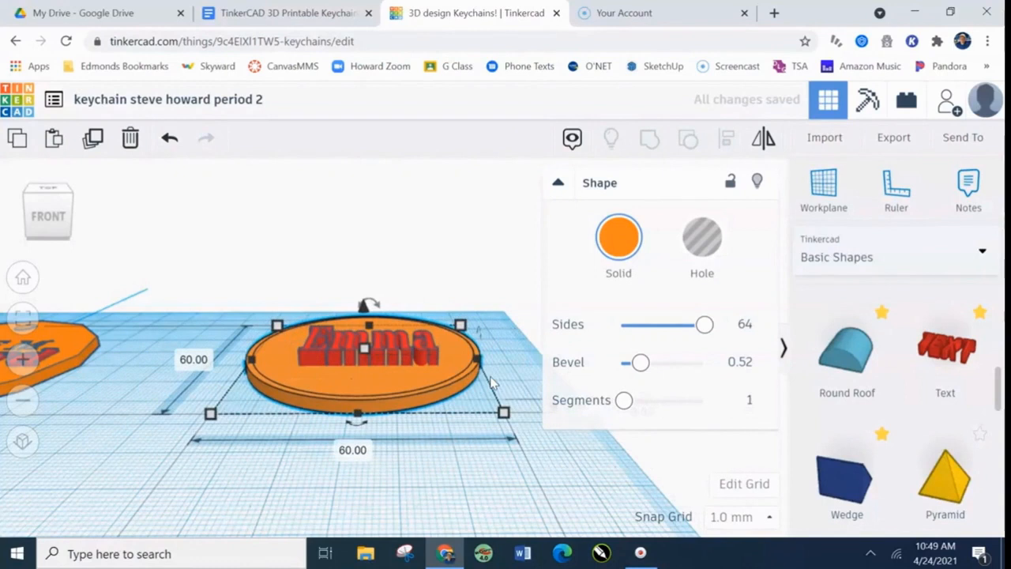
key("Down")
key("Down")
key("Down")
key("Down")
key("Down")
key("Down")
key("Down")
key("Down")
key("Down")
key("Down")
key("Down")
key("Down")
key("Down")
key("Down")
key("Down")
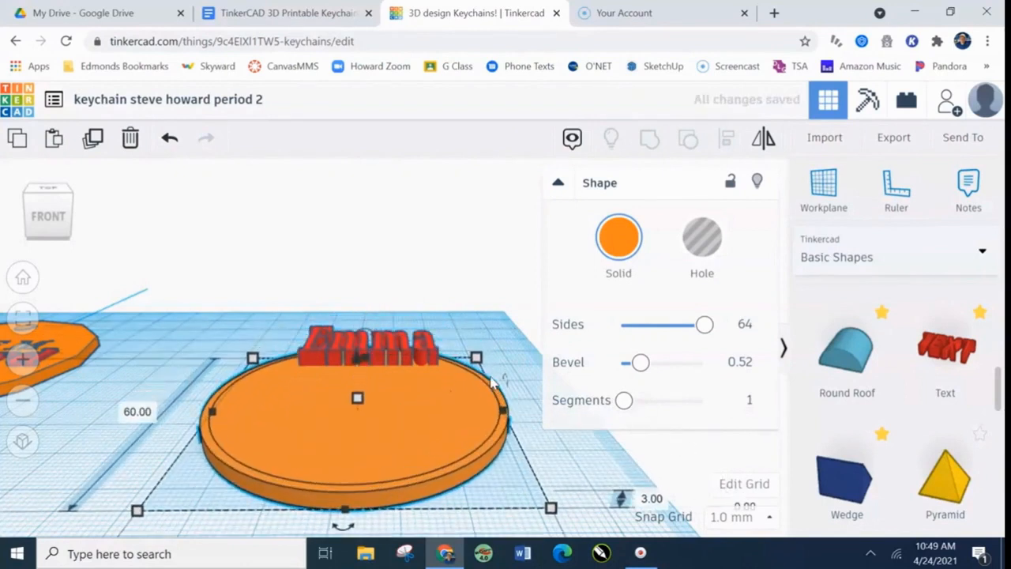
key("Up")
key("Up")
key("Up")
key("Up")
key("Up")
key("Up")
key("Up")
key("Up")
key("Up")
key("Up")
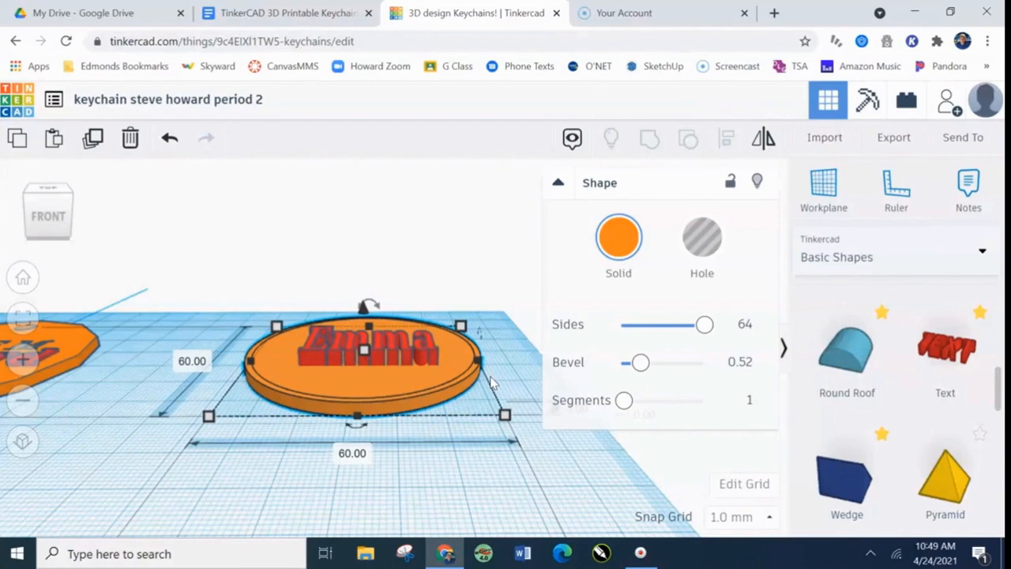
Adjust the disc's elevation so it overlaps the lower part of the letters
key("ctrl+Up")
key("ctrl+Up")
key("ctrl+Up")
key("ctrl+Up")
key("ctrl+Up")
key("ctrl+Up")
key("ctrl+Up")
key("ctrl+Up")
key("ctrl+Up")
key("ctrl+Up")
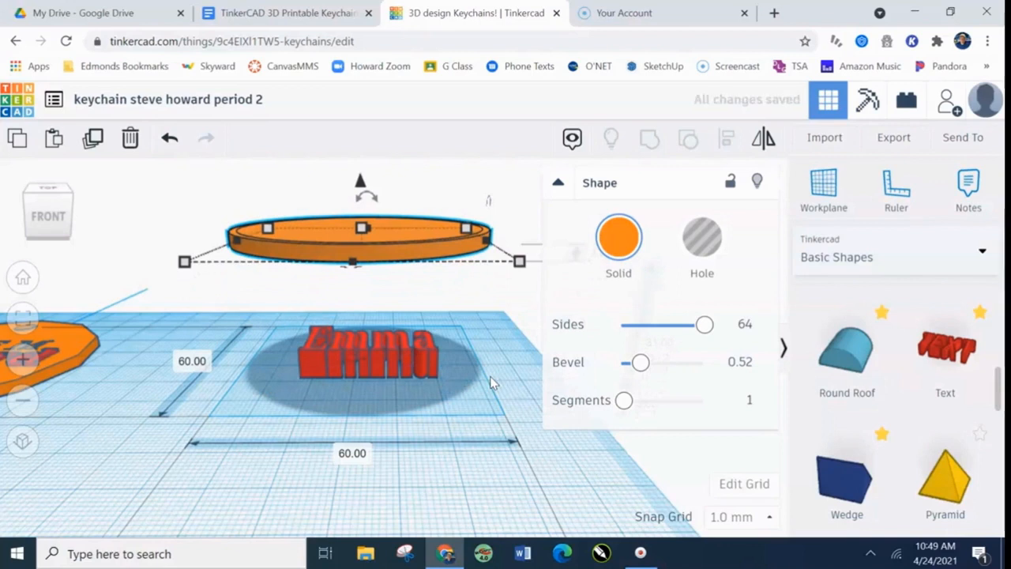
key("ctrl+Down")
key("ctrl+Down")
key("ctrl+Down")
key("ctrl+Down")
key("ctrl+Down")
key("ctrl+Down")
key("ctrl+Down")
key("ctrl+Down")
key("ctrl+Down")
key("ctrl+Down")
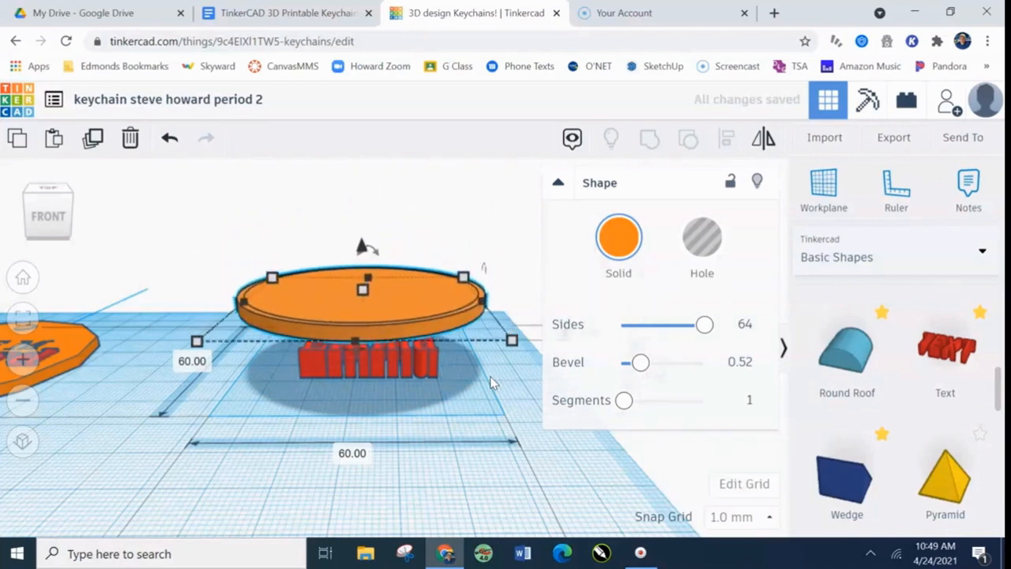
key("ctrl+Down")
key("ctrl+Down")
key("ctrl+Down")
key("ctrl+Down")
key("ctrl+Down")
key("ctrl+Down")
key("ctrl+Down")
key("ctrl+Down")
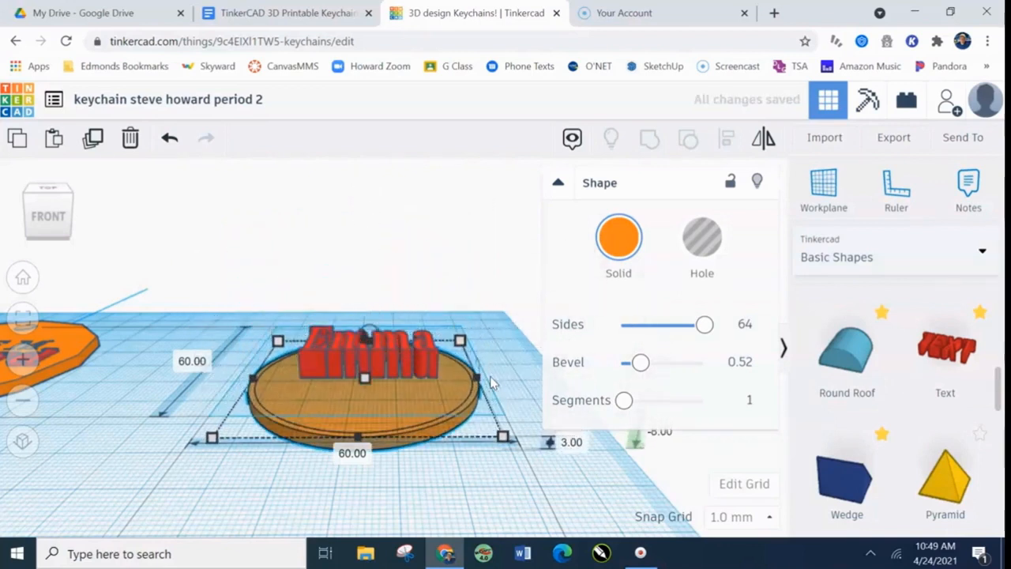
key("ctrl+Up")
key("ctrl+Up")
key("ctrl+Up")
key("ctrl+Up")
key("ctrl+Up")
key("ctrl+Up")
key("ctrl+Up")
key("ctrl+Up")
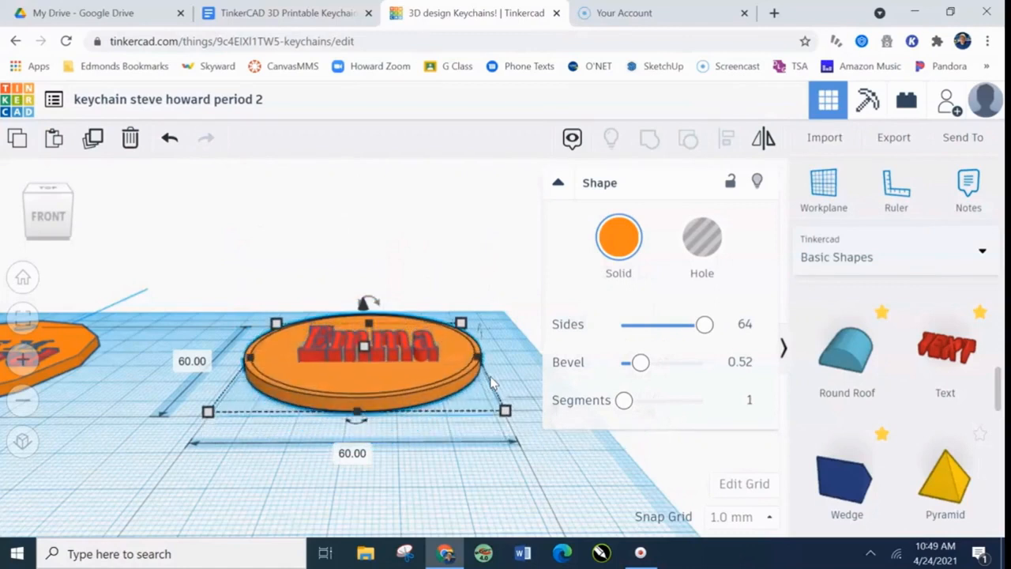
right_click_drag(524, 462, 485, 429)
scroll(509, 442, "up", 5)
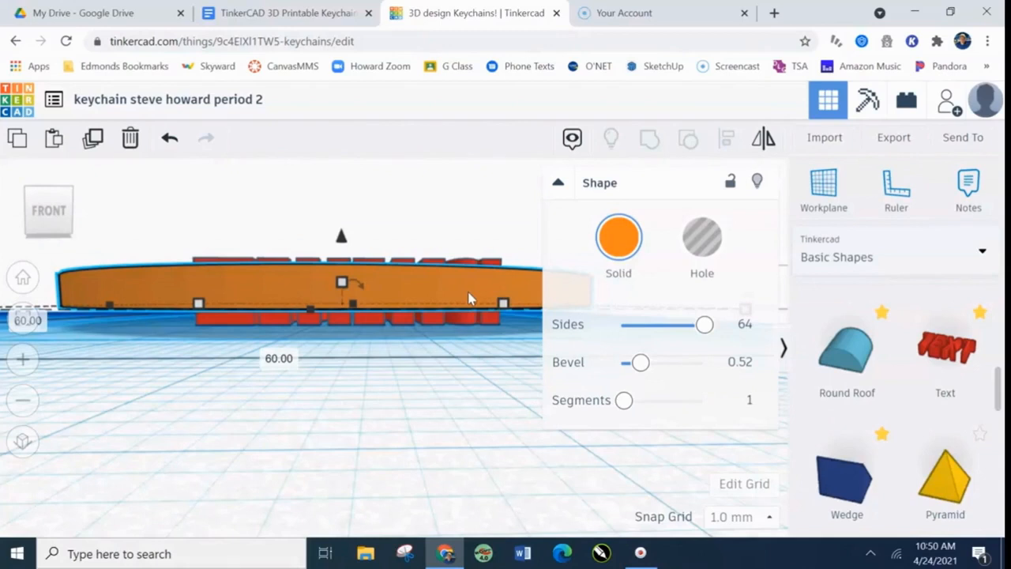
Drop the disc back onto the workplane and set the Emma text's elevation to 3 mm
key("d")
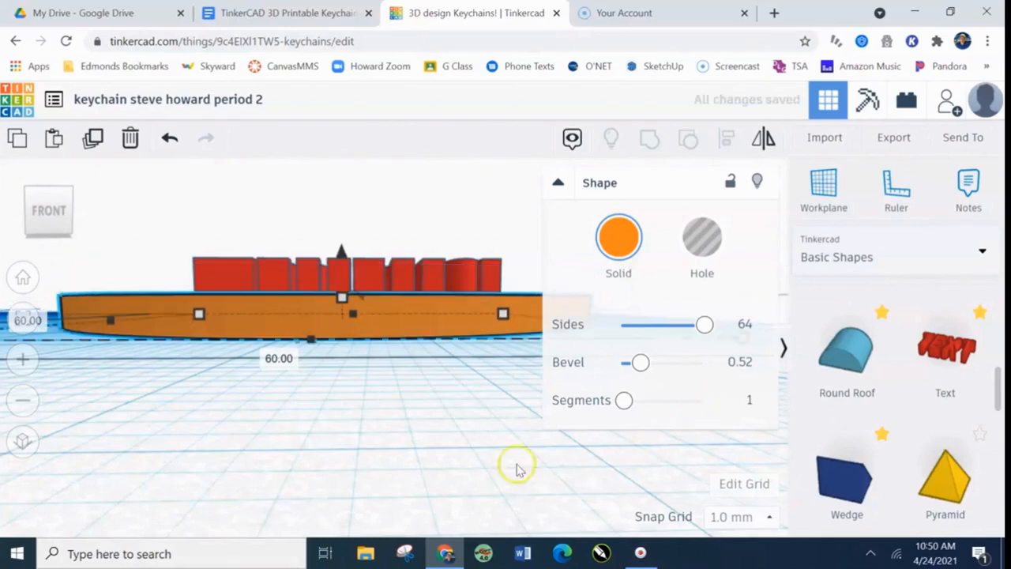
right_click_drag(474, 479, 413, 469)
left_click(403, 454)
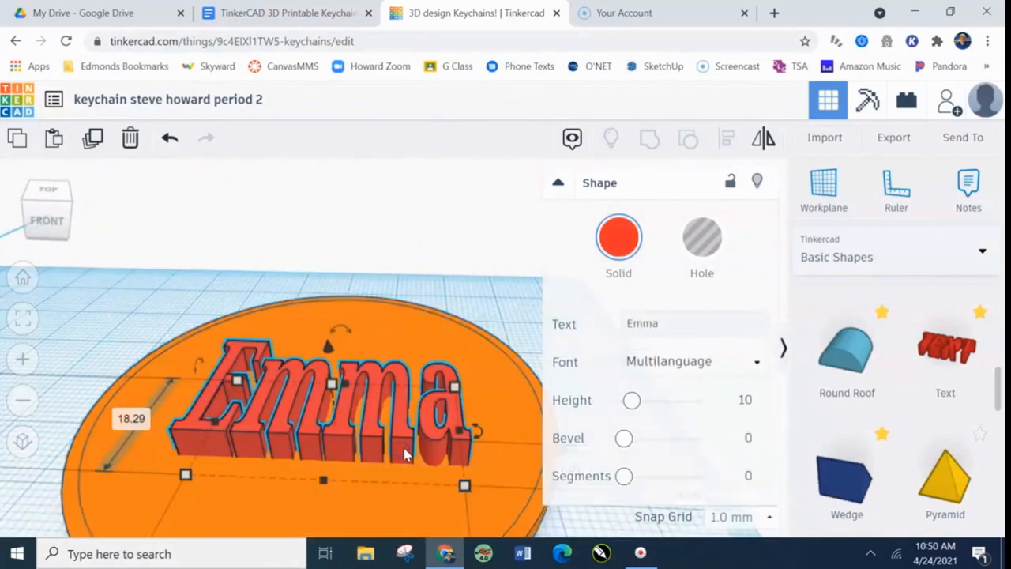
key("ctrl+Up")
key("ctrl+Up")
key("ctrl+Up")
key("ctrl+Up")
key("ctrl+Up")
key("ctrl+Up")
key("ctrl+Up")
key("ctrl+Up")
key("ctrl+Up")
key("ctrl+Up")
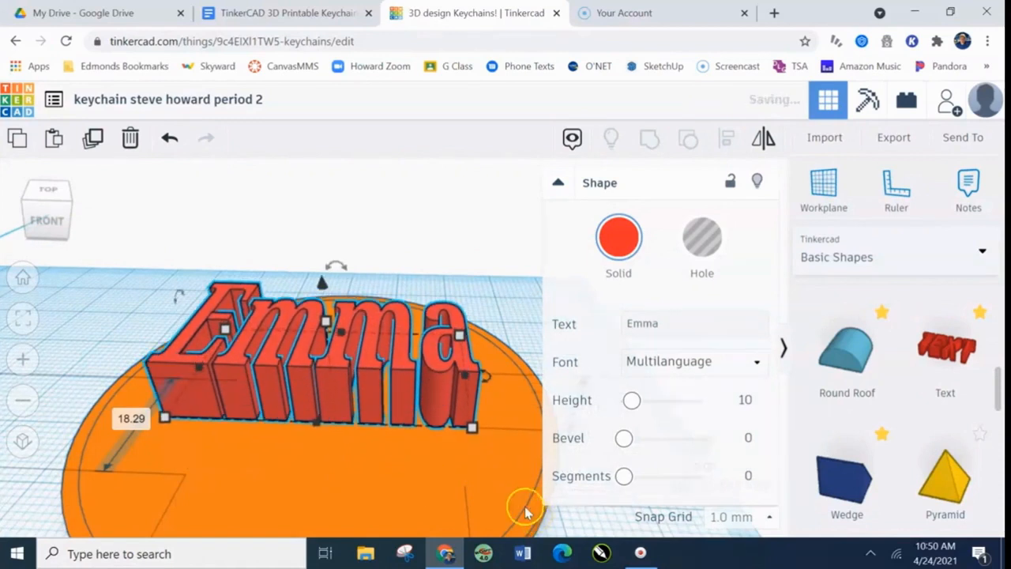
right_click_drag(451, 488, 461, 466)
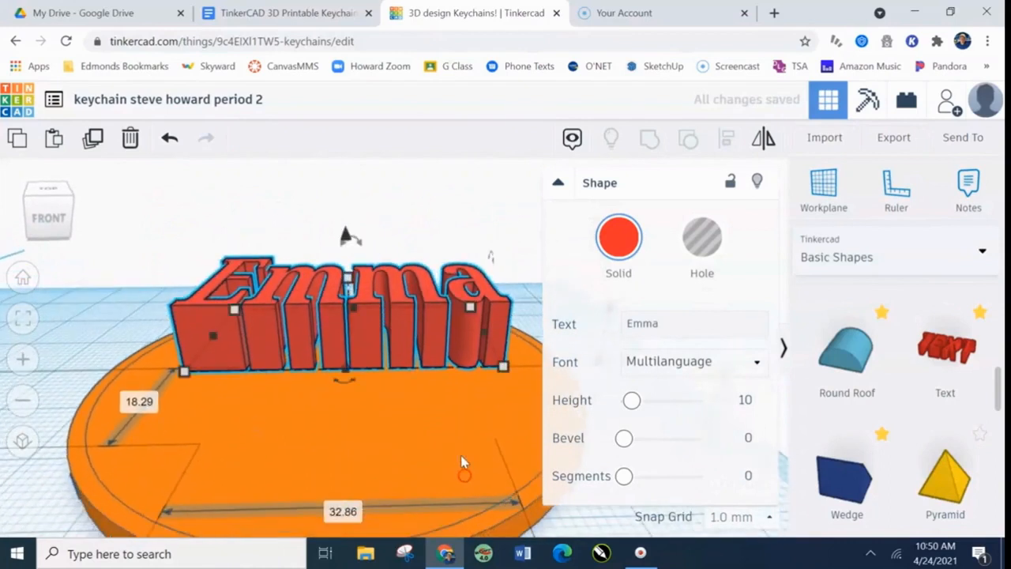
left_click(386, 285)
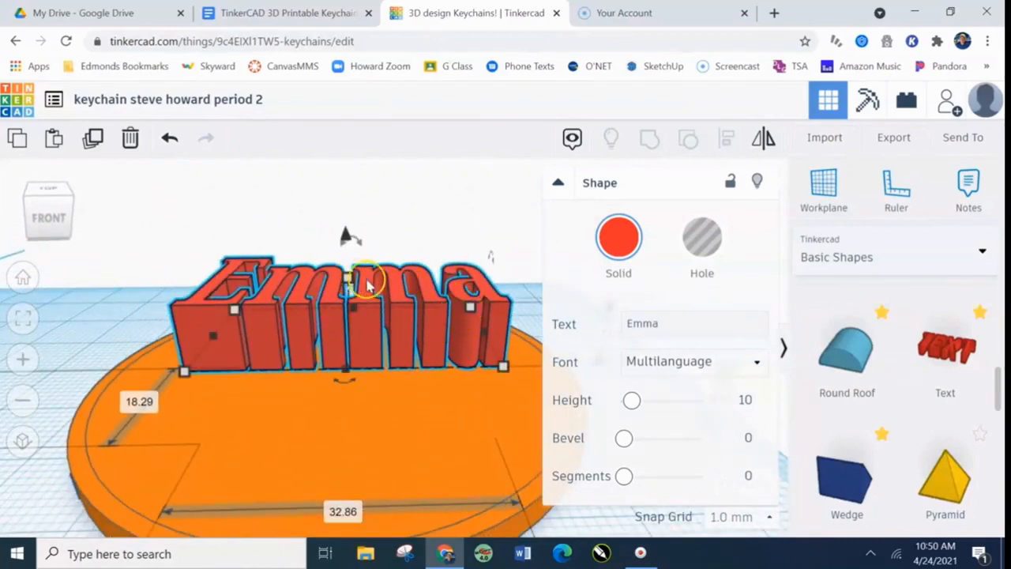
left_click_drag(368, 304, 249, 312)
left_click(515, 341)
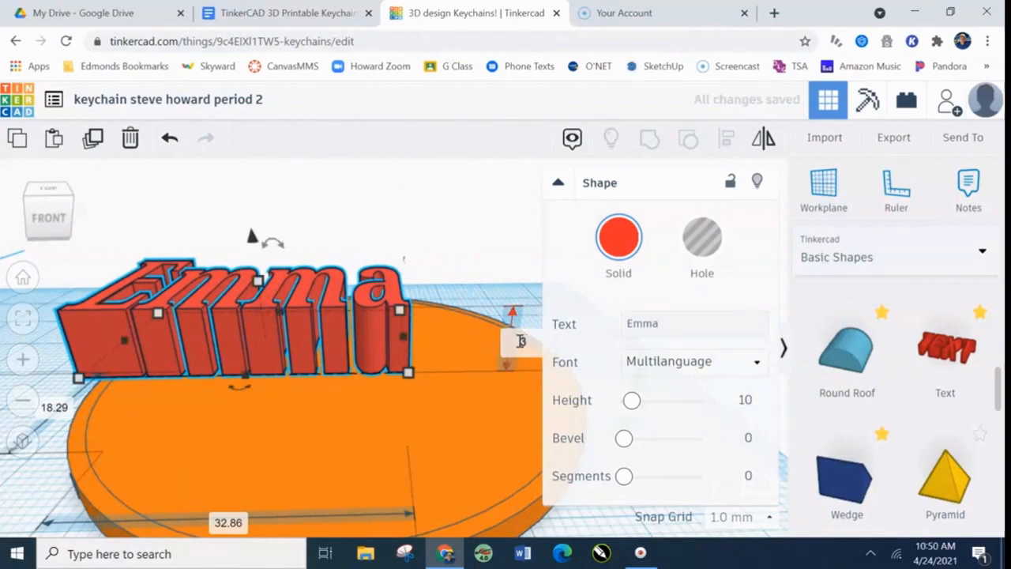
key("Return")
Move Emma back over the disc, drop it onto the base and raise it about 3 mm
left_click_drag(363, 362, 440, 373)
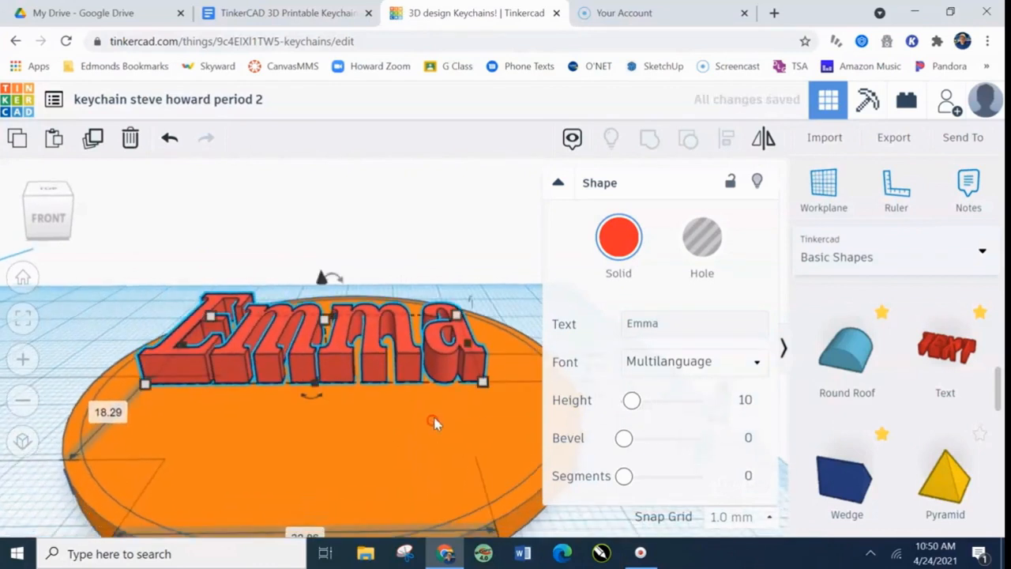
right_click_drag(431, 419, 431, 403)
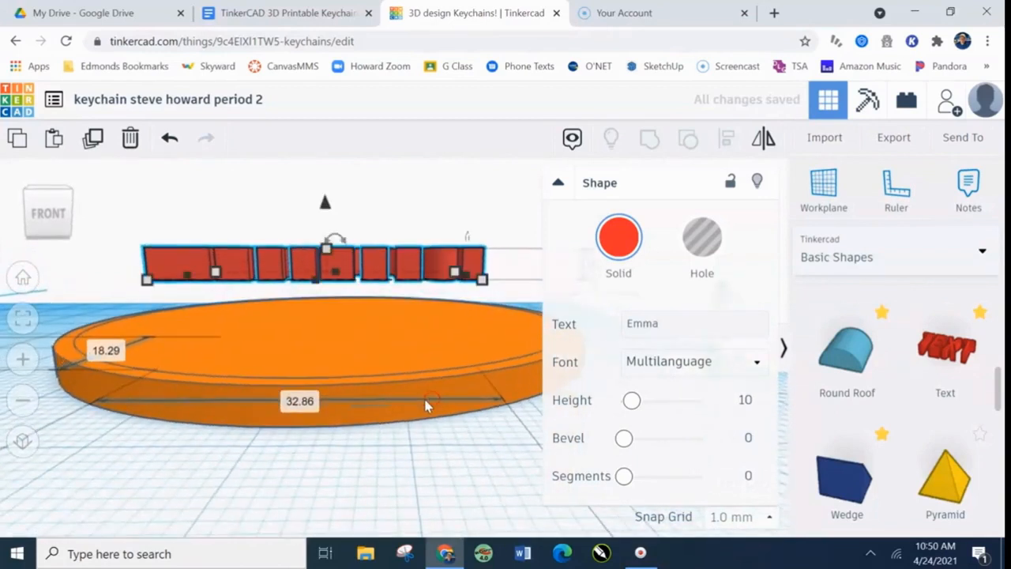
key("d")
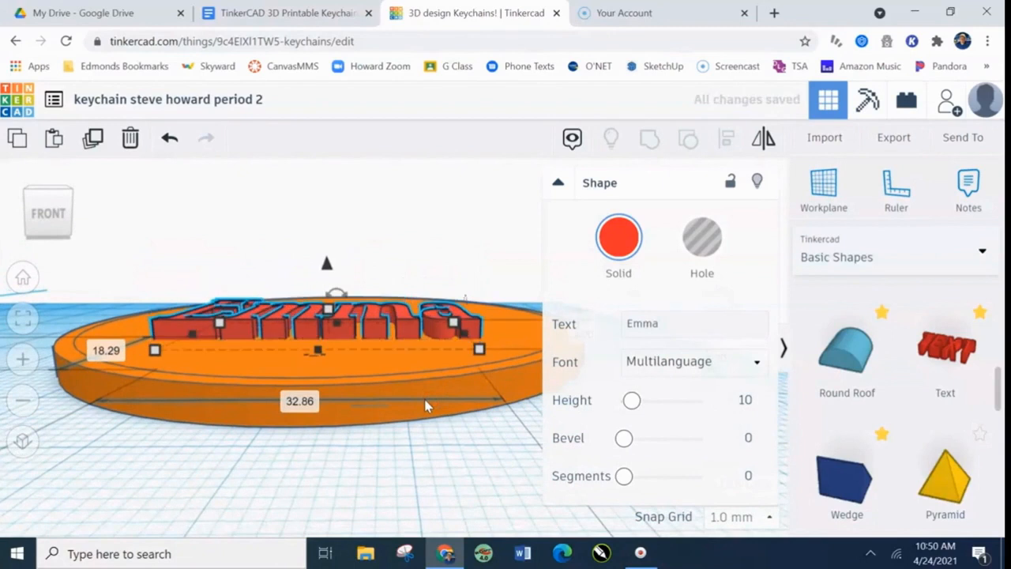
key("ctrl+Up")
key("ctrl+Up")
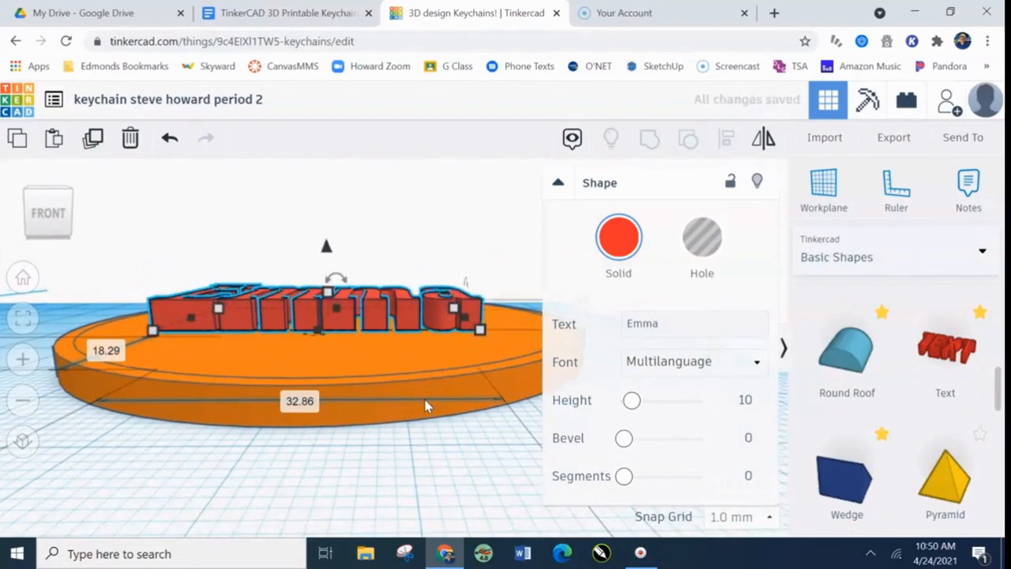
right_click_drag(411, 448, 416, 444)
key("ctrl+Down")
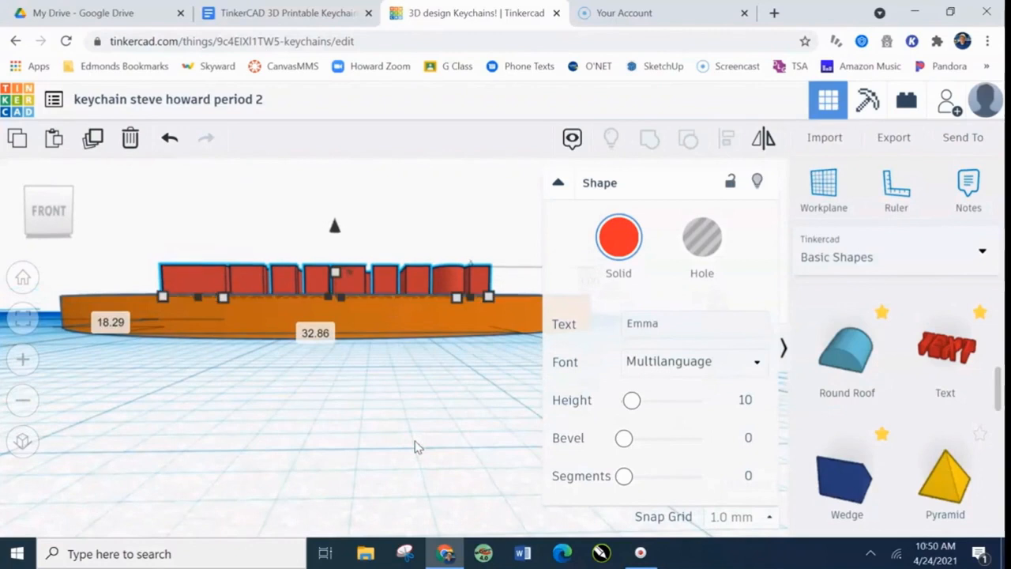
key("ctrl+Down")
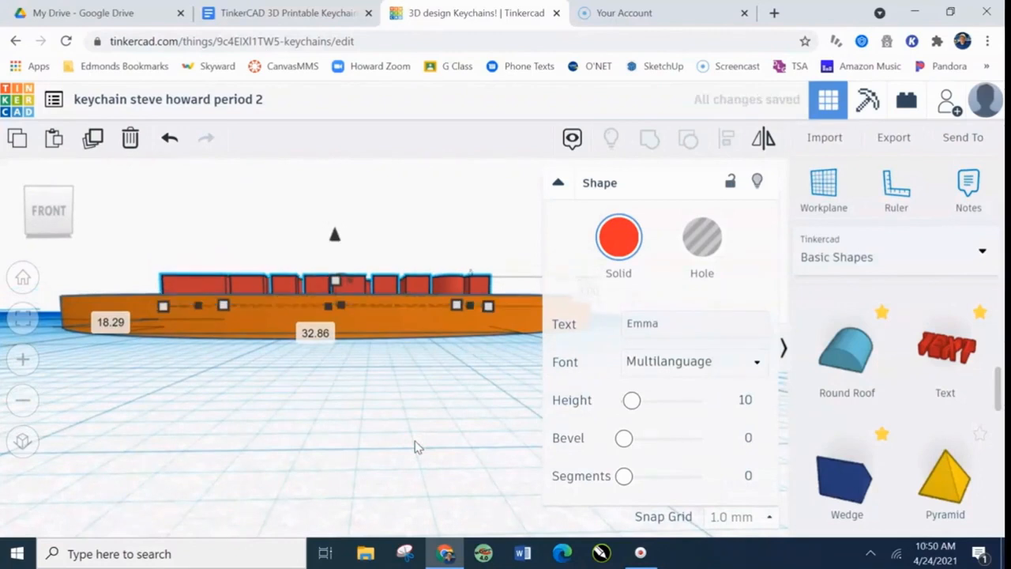
key("ctrl+Down")
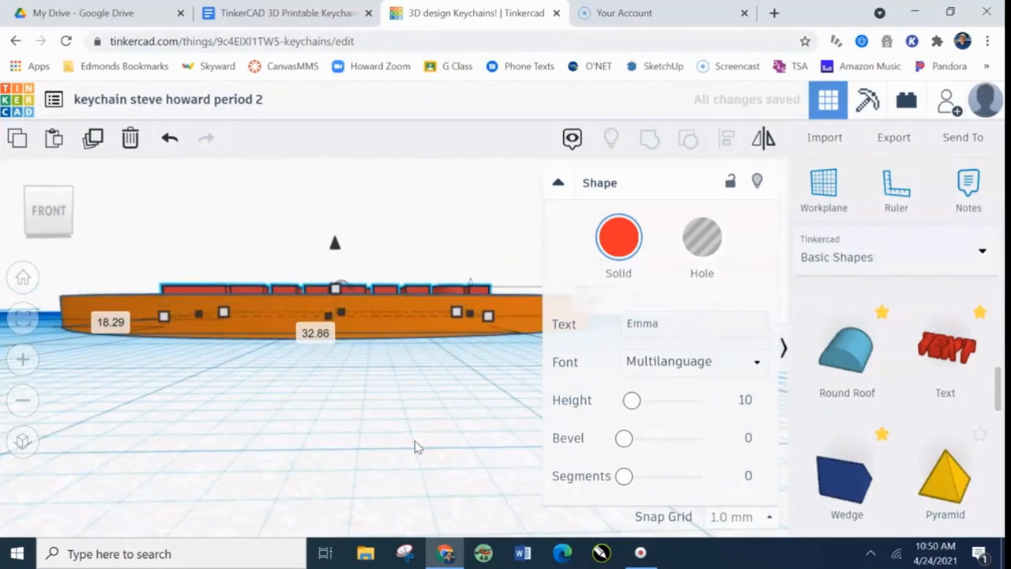
mouse_move(471, 427)
right_mouse_down()
mouse_move(463, 456)
mouse_move(466, 439)
right_mouse_up()
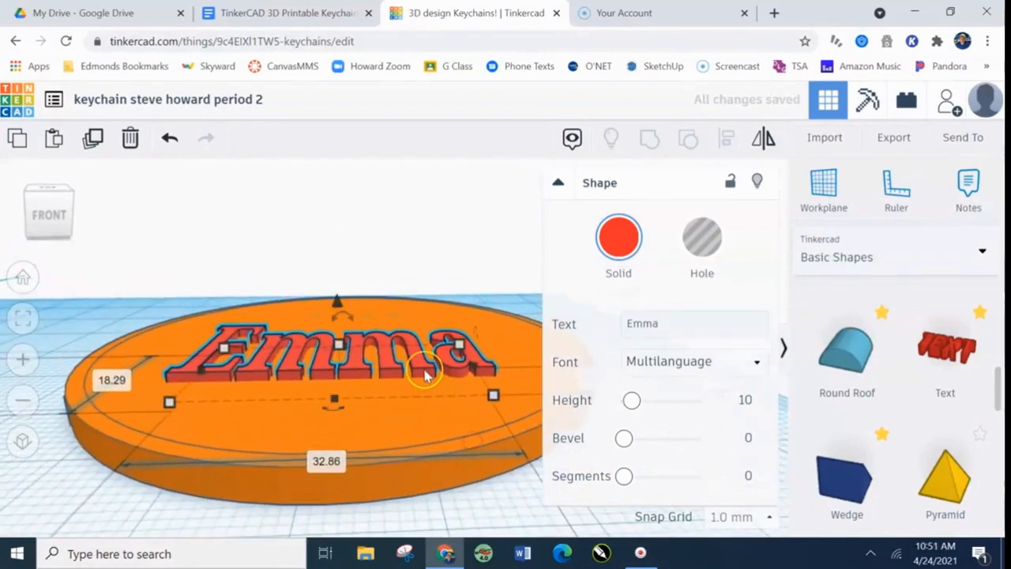
key("ctrl+Up")
key("ctrl+Up")
key("ctrl+Up")
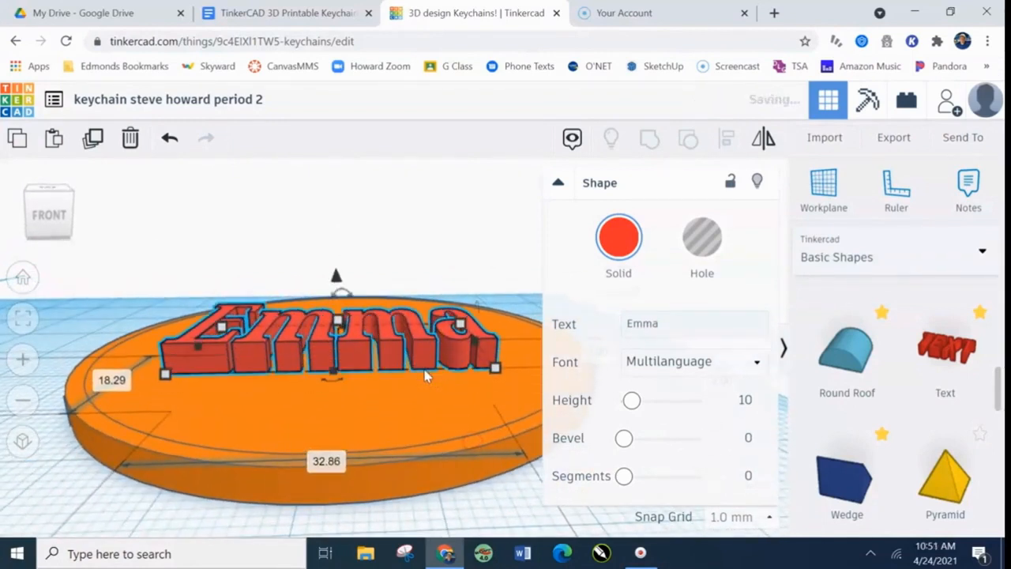
Check the letters from several angles and nudge Emma slightly right on the disc
right_click_drag(332, 373, 333, 364)
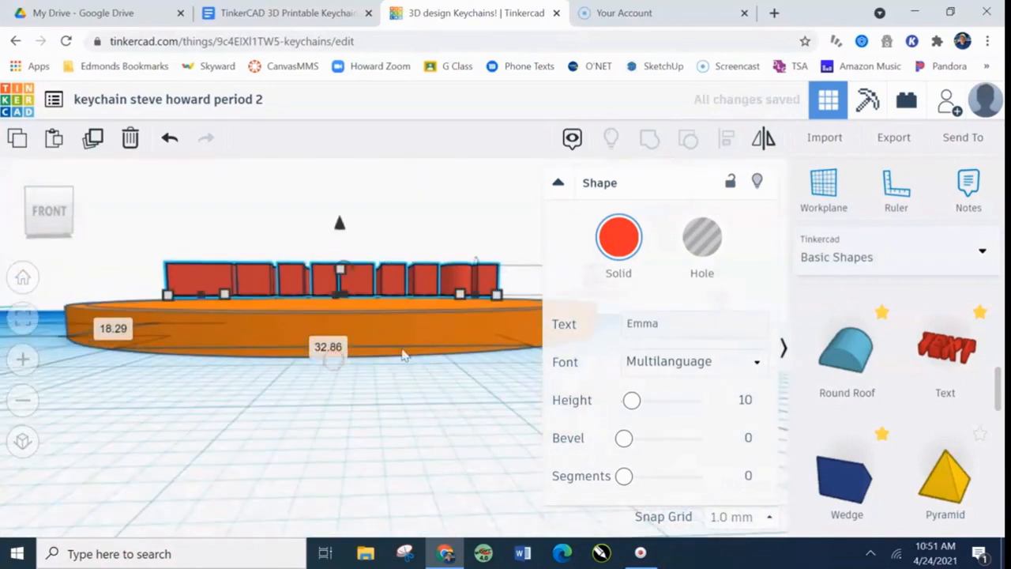
scroll(472, 327, "up", 10)
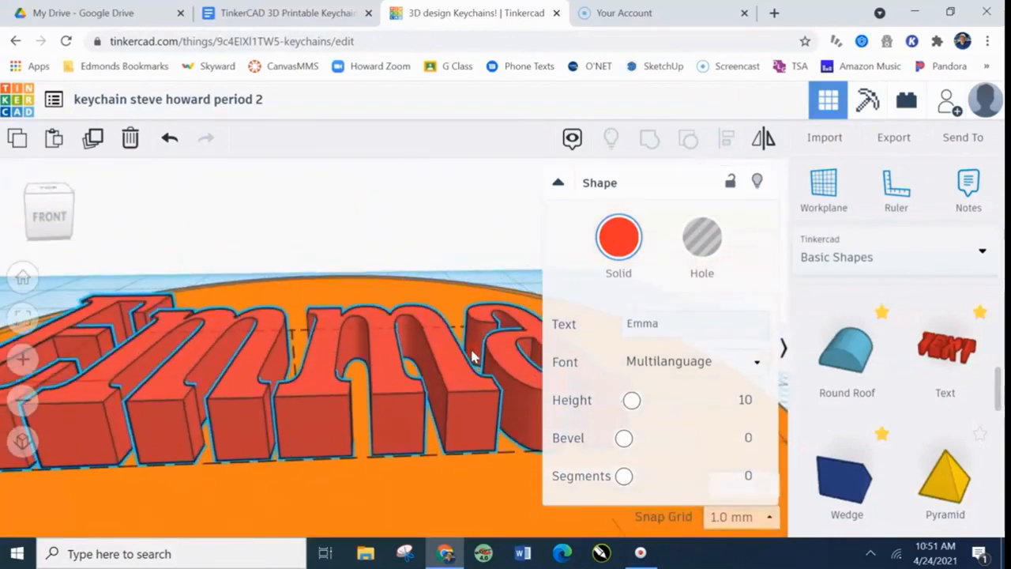
right_click_drag(472, 355, 471, 338)
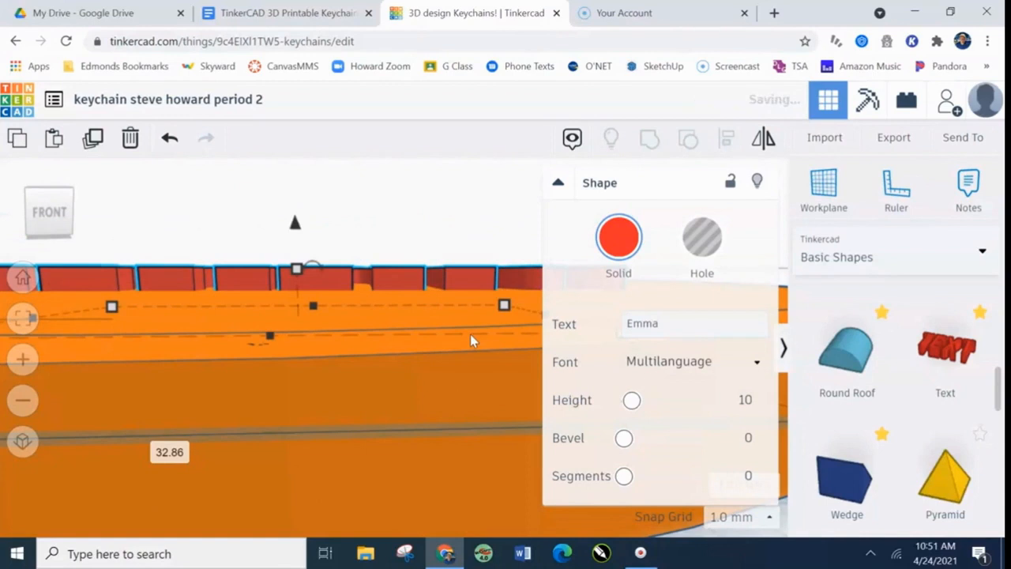
scroll(430, 341, "down", 5)
right_click_drag(454, 390, 479, 485)
scroll(463, 405, "down", 2)
scroll(464, 406, "down", 3)
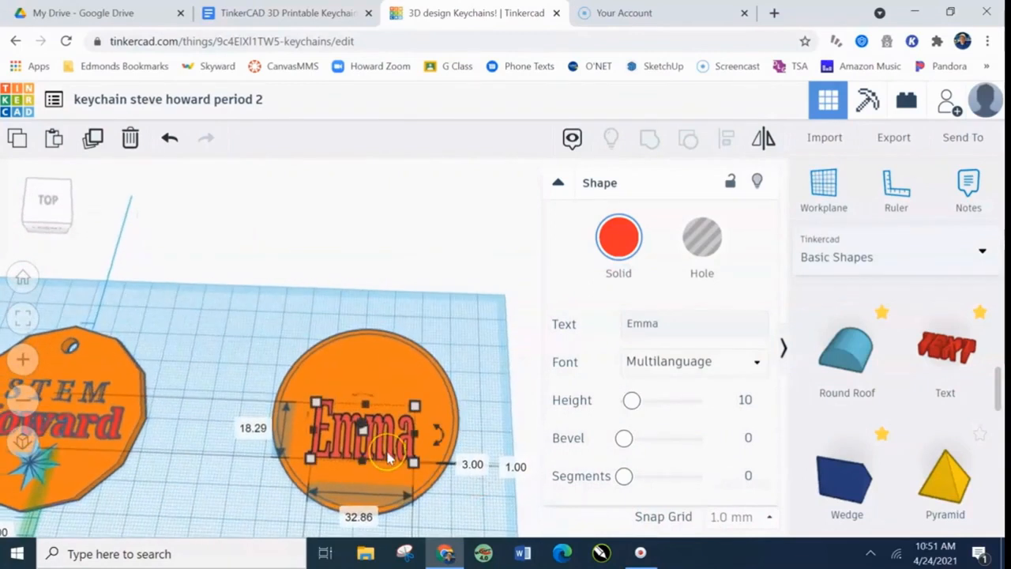
key("Right")
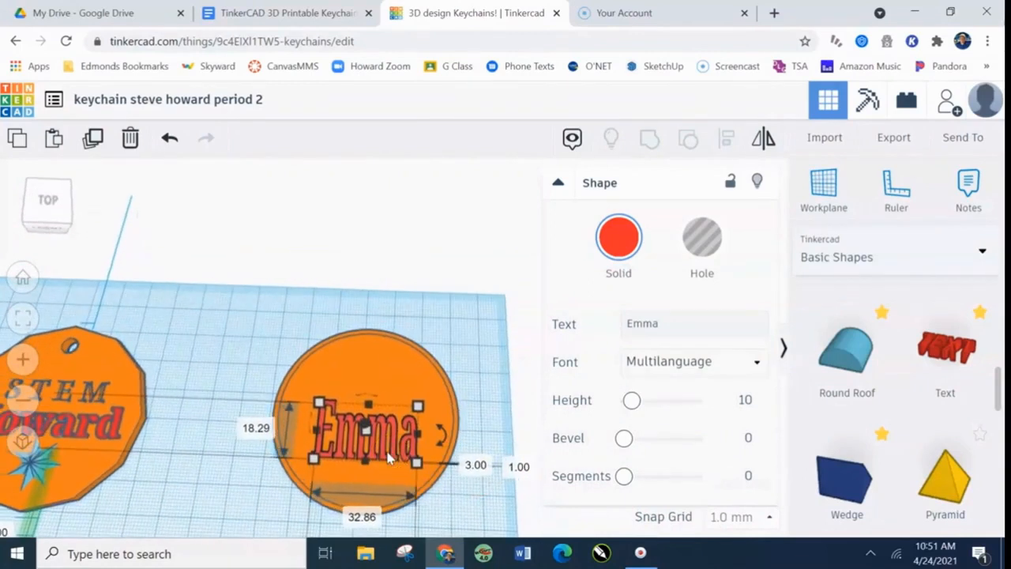
Add a 20 mm cylinder hole and move it into open workplane space
left_click(330, 277)
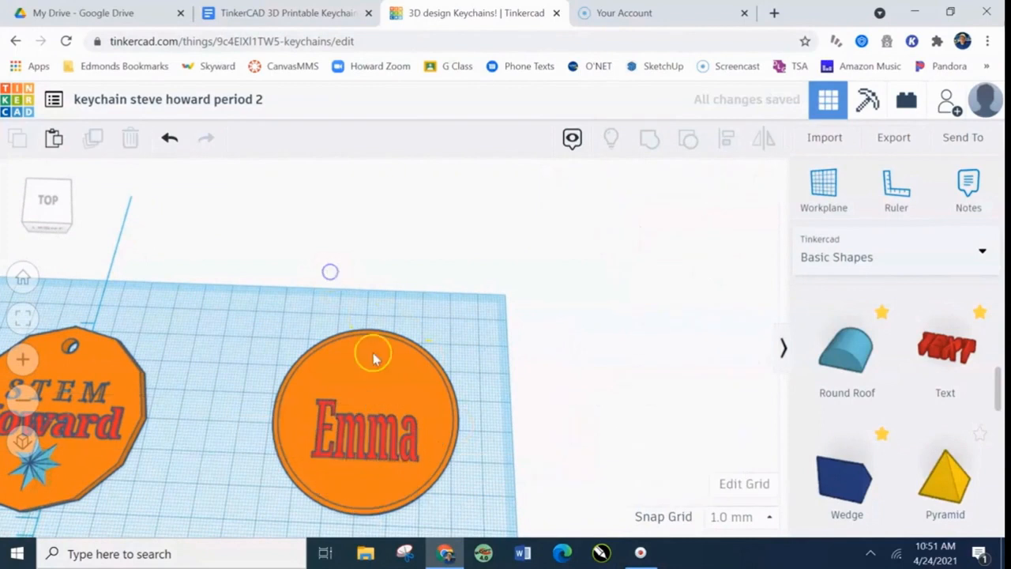
mouse_move(476, 496)
right_mouse_down()
mouse_move(487, 410)
mouse_move(476, 372)
mouse_move(483, 487)
right_mouse_up()
right_click_drag(188, 407, 191, 401)
middle_click_drag(191, 401, 382, 343)
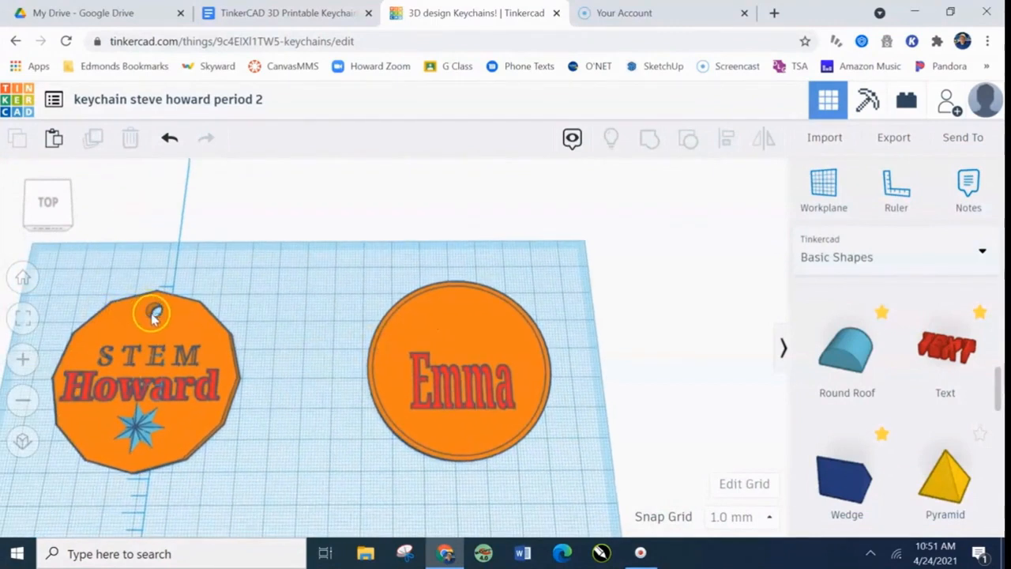
scroll(972, 383, "up", 5)
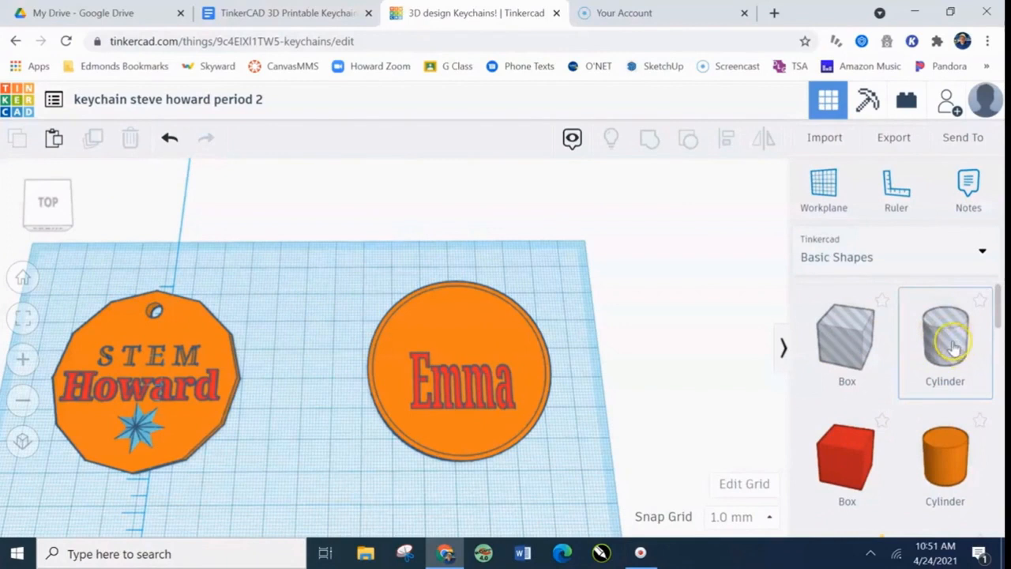
left_click_drag(872, 352, 515, 235)
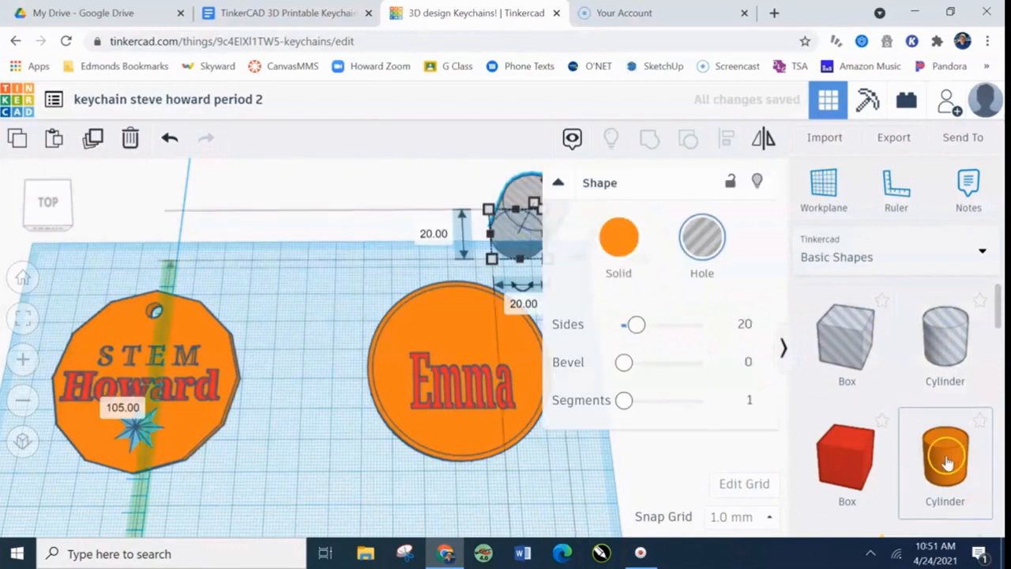
left_click_drag(526, 241, 331, 247)
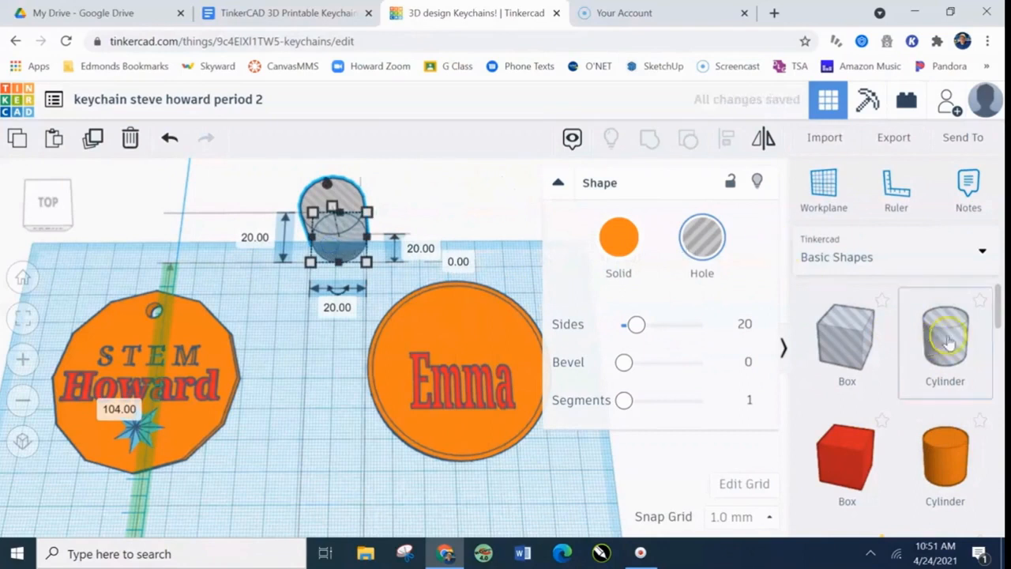
Check the hole size requirement in the keychain document, then return to the design
right_click_drag(300, 383, 330, 314)
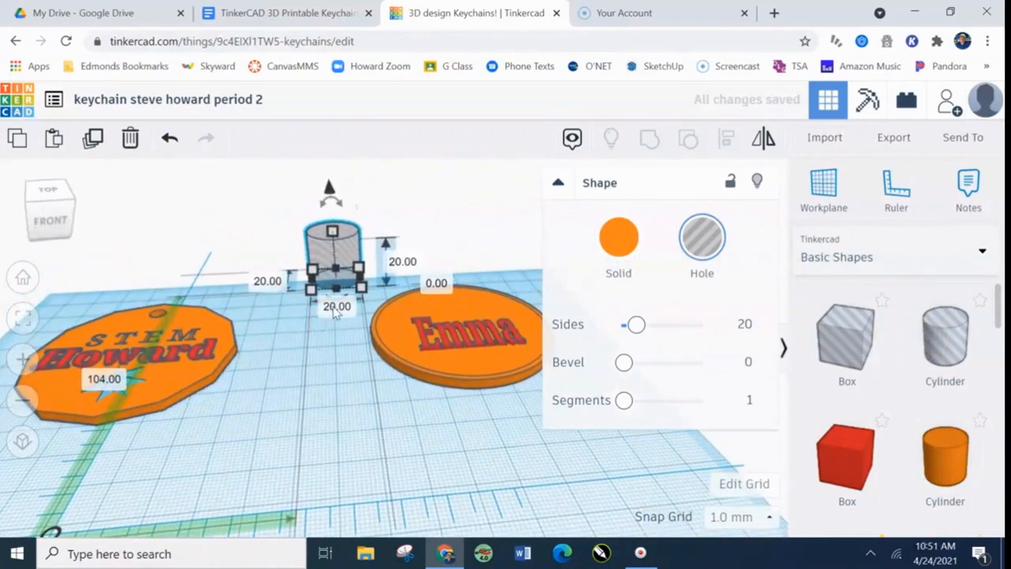
left_click(261, 13)
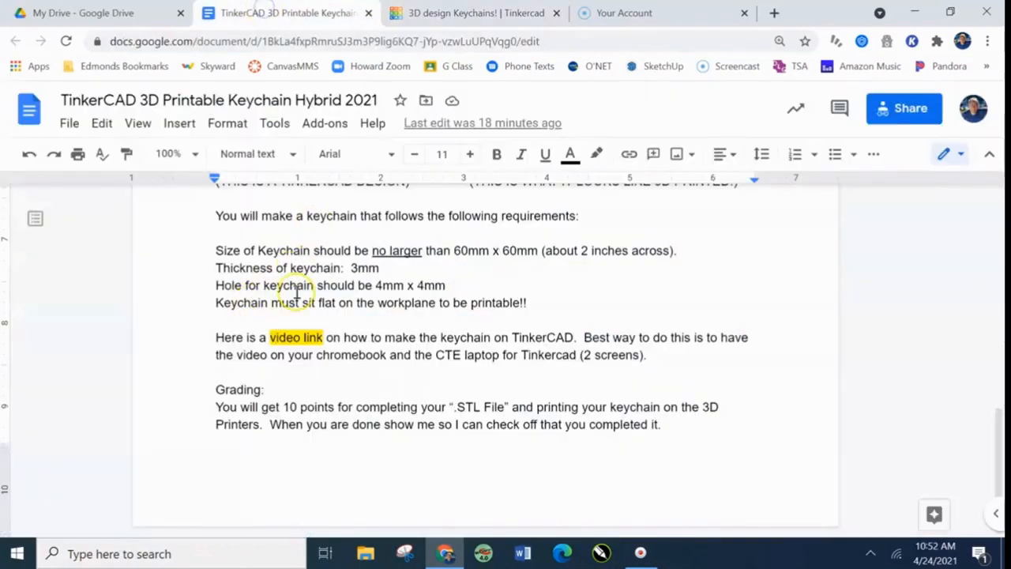
left_click(491, 15)
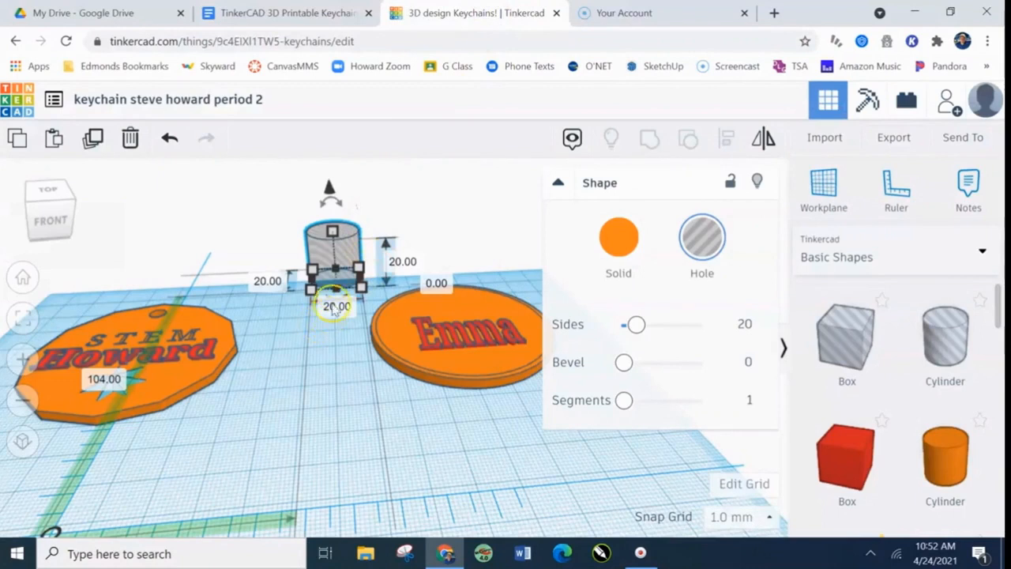
Resize the cylinder hole to 4 × 4 mm and move it onto the Emma disc
type("4")
left_click(265, 282)
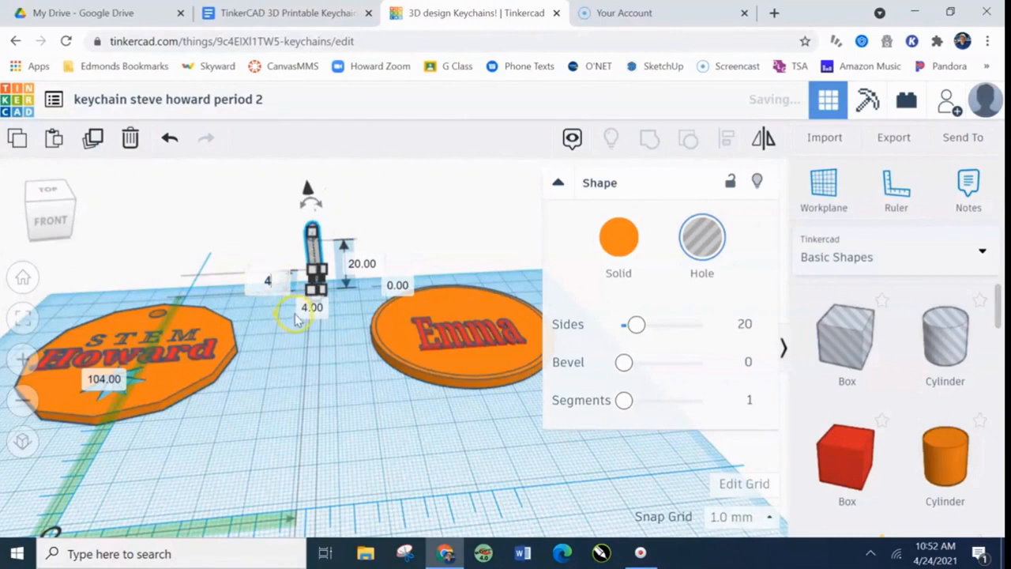
type("4")
left_click(336, 350)
right_click_drag(332, 360, 328, 384)
left_click_drag(311, 254, 469, 293)
Nudge the 4 mm hole up until it sits just inside the disc's top edge
right_click_drag(523, 471, 463, 500)
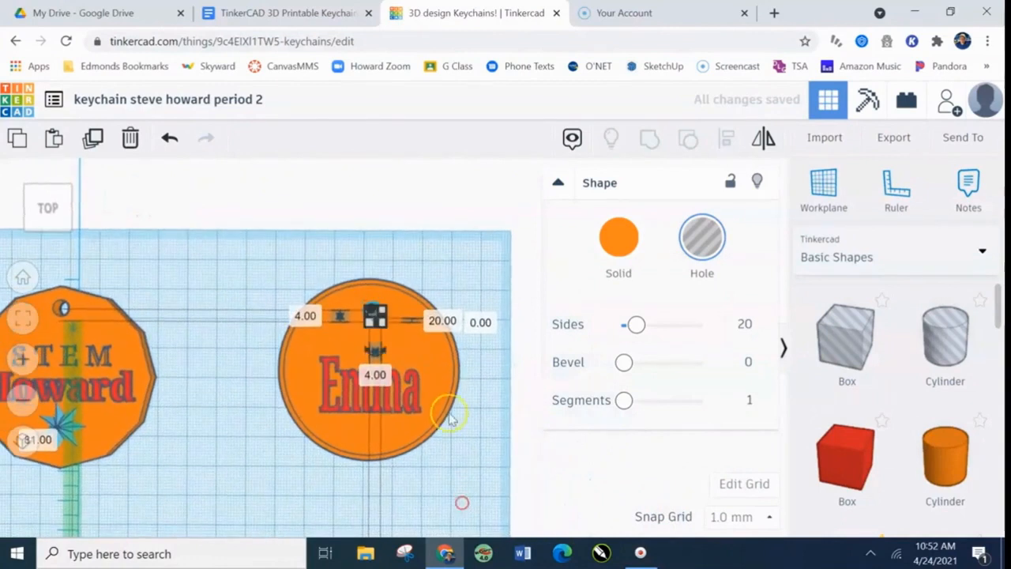
scroll(446, 383, "up", 4)
scroll(451, 379, "up", 3)
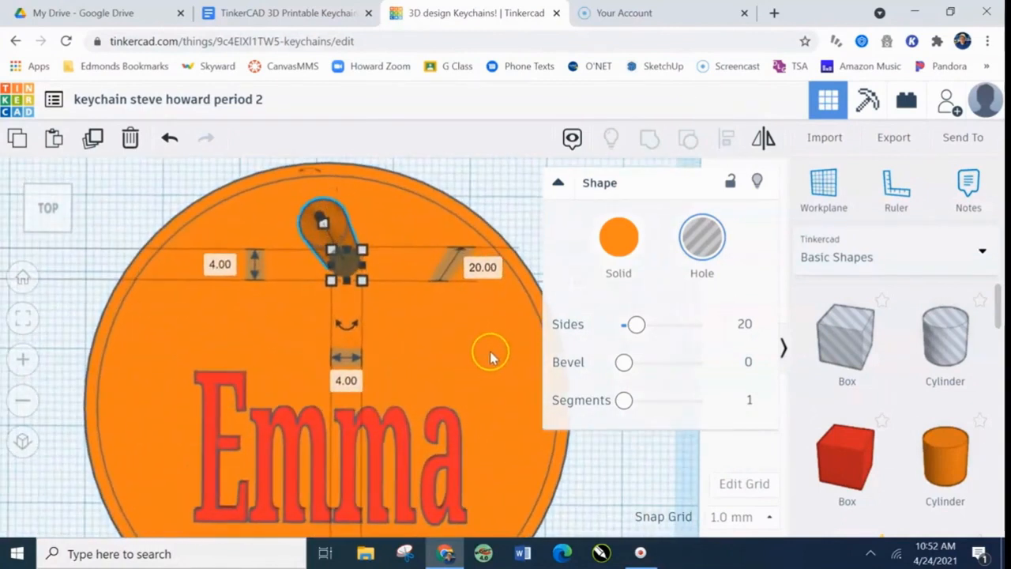
key("Up")
key("Up")
key("Up")
key("Up")
key("Up")
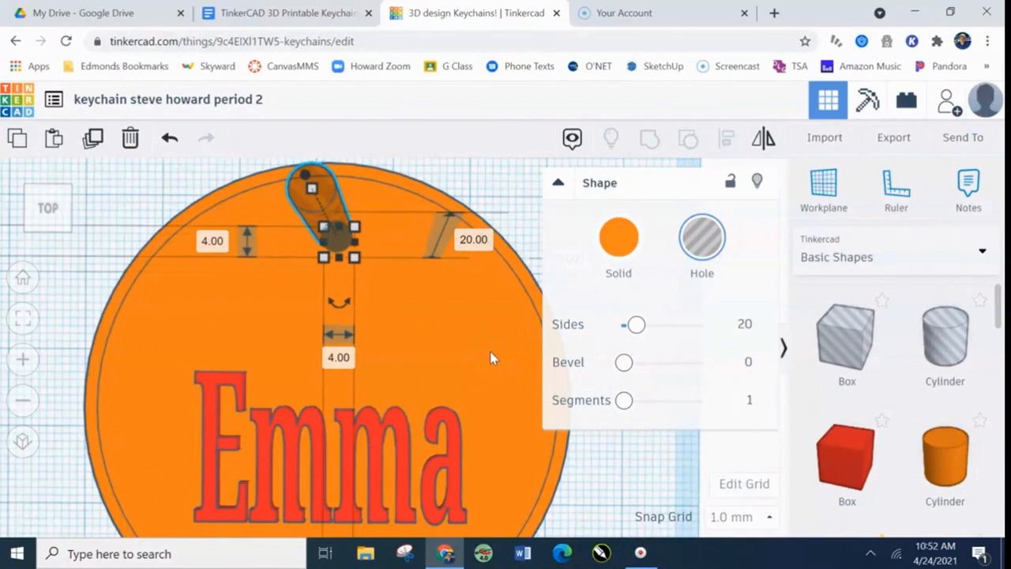
key("Up")
key("Up")
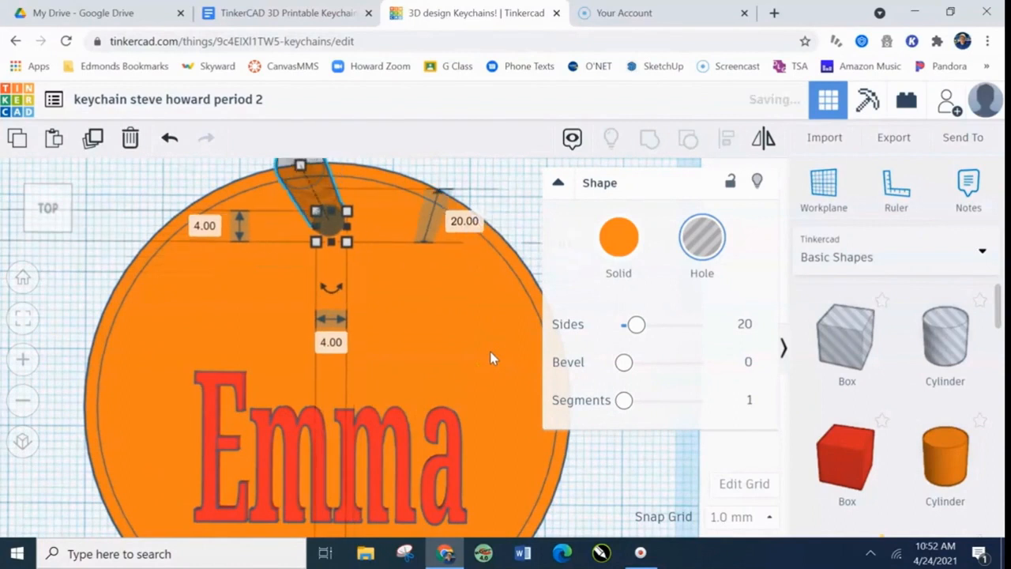
middle_click_drag(431, 350, 555, 447)
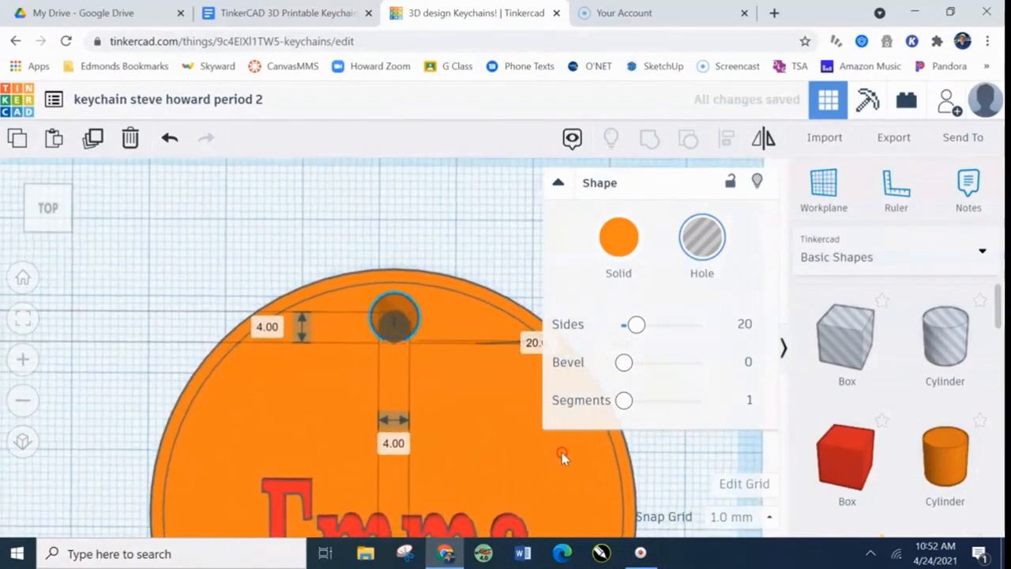
key("Up")
key("Up")
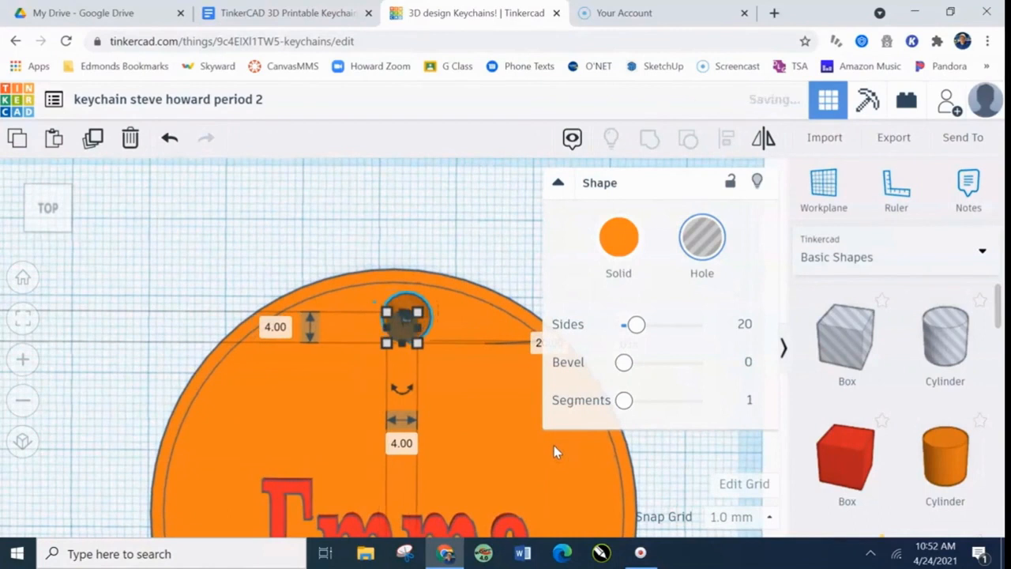
key("Up")
key("Up")
key("Up")
key("Up")
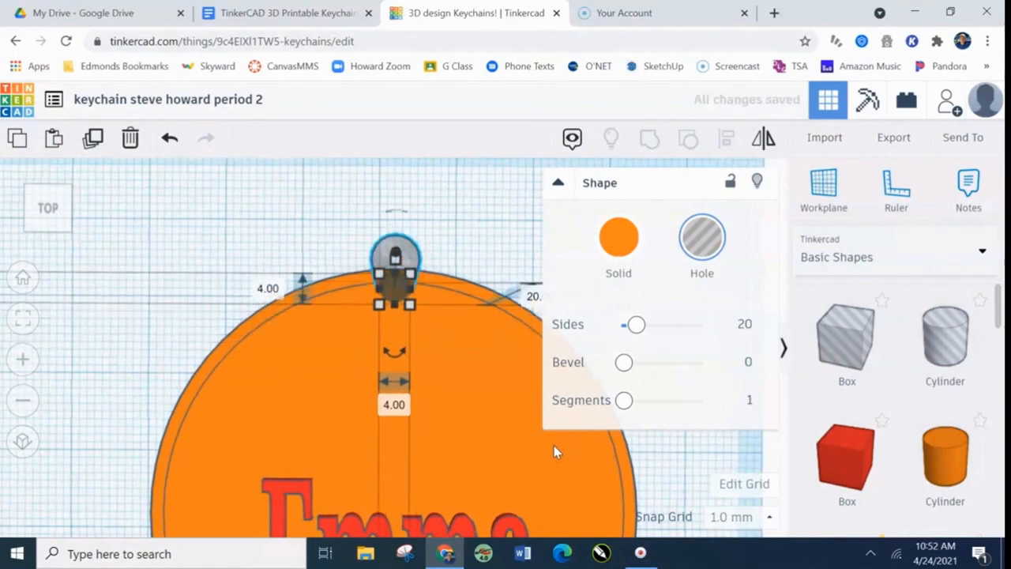
key("Down")
key("Down")
key("Down")
key("Down")
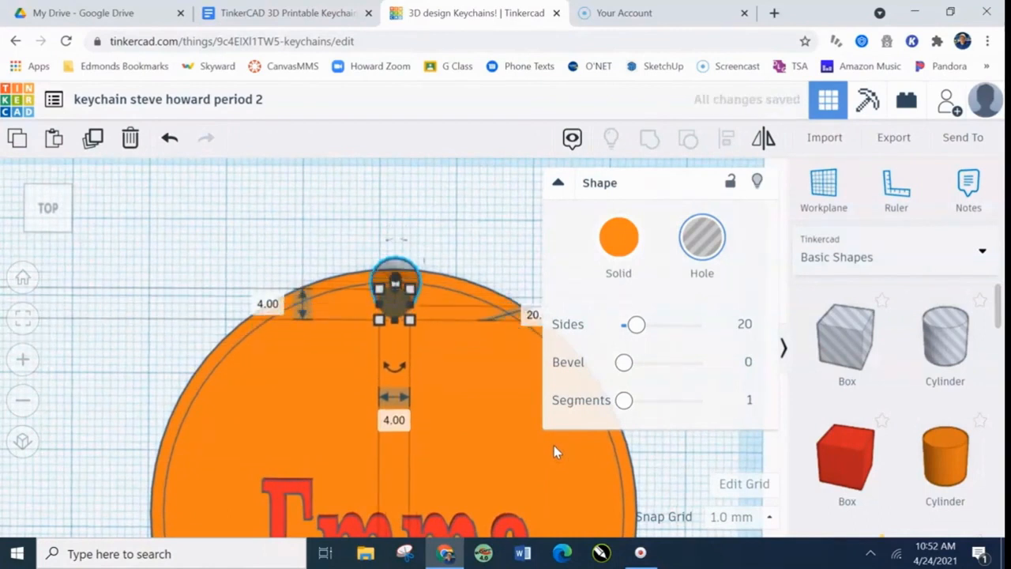
key("Up")
key("Up")
key("Up")
key("Up")
key("Up")
key("Up")
key("Up")
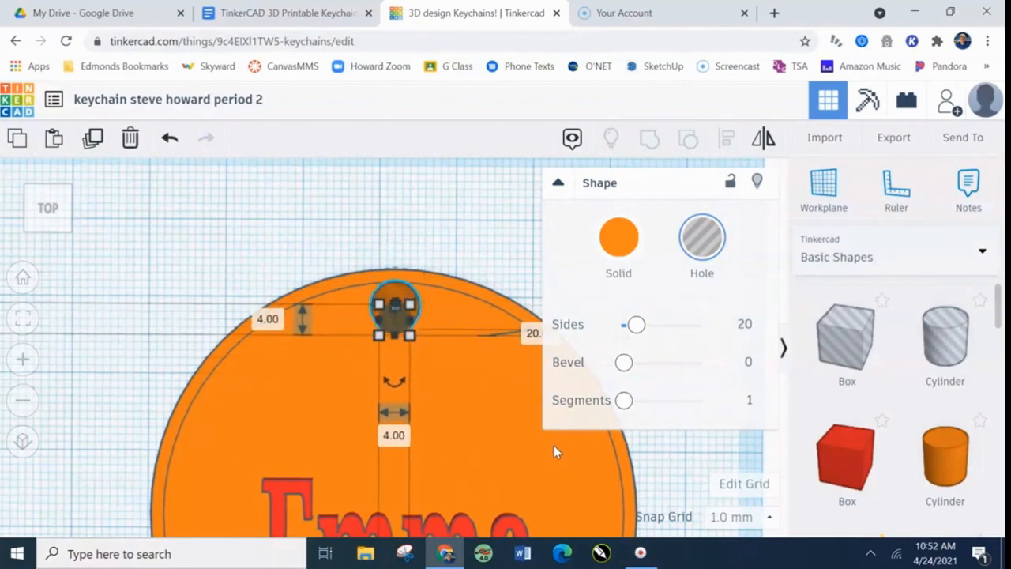
left_click(482, 253)
right_click_drag(656, 432, 632, 332)
Lower the 4 mm hole peg with Ctrl+Down so it passes through the disc
scroll(743, 328, "down", 5)
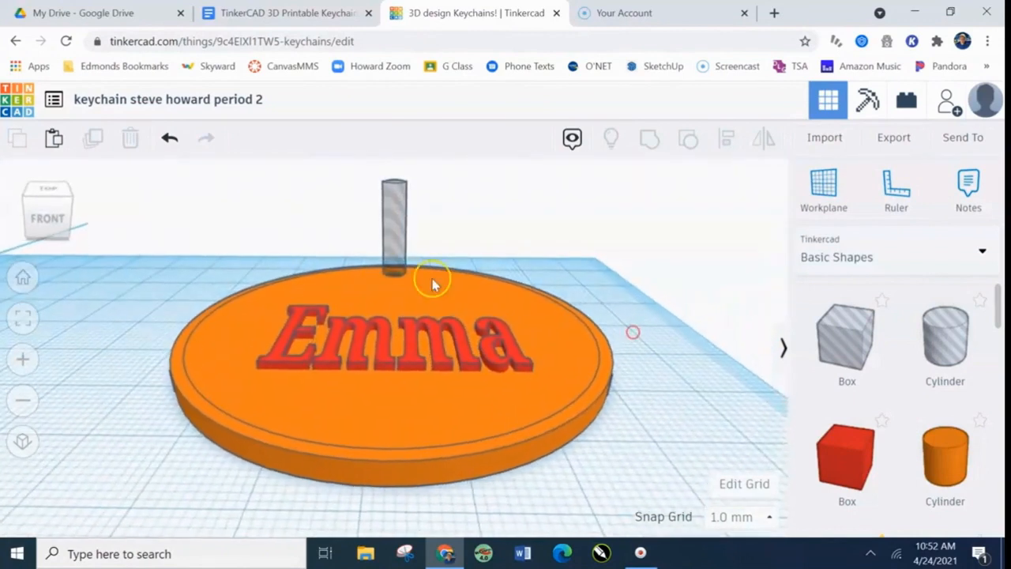
left_click(396, 224)
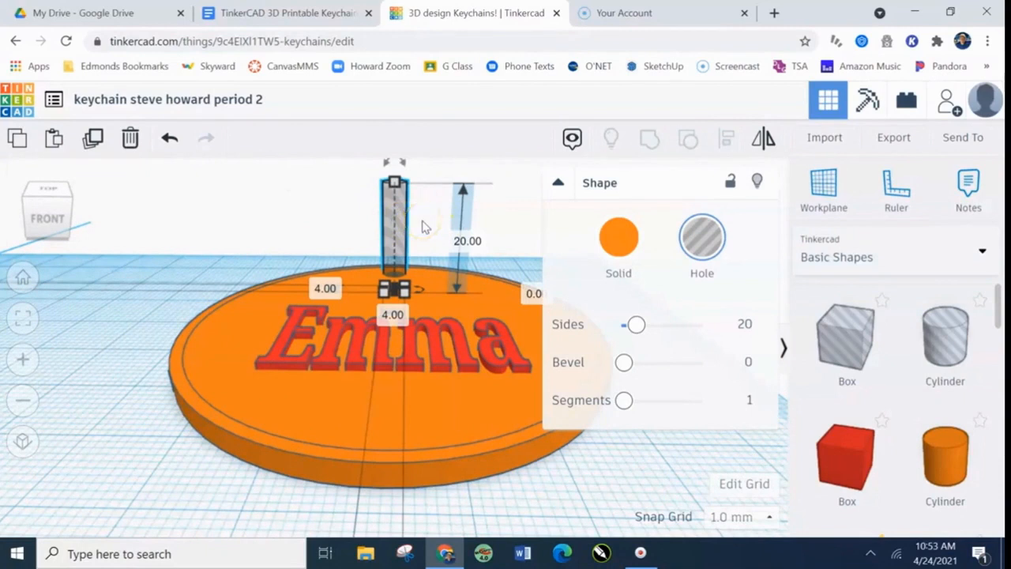
key("ctrl+Down")
key("ctrl+Down")
key("ctrl+Down")
key("ctrl+Down")
key("ctrl+Down")
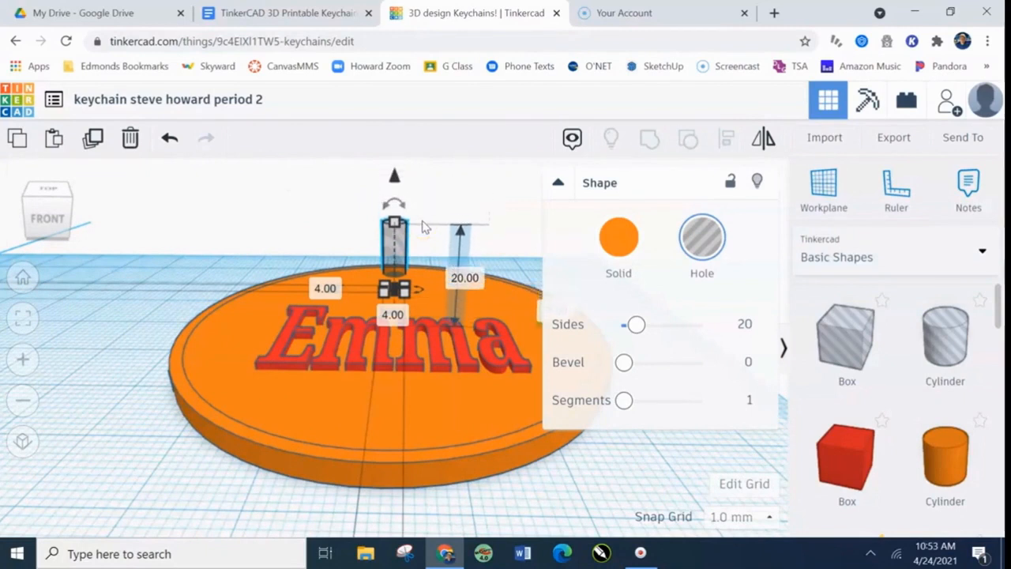
right_click_drag(584, 499, 573, 469)
Group the disc, Emma text and hole into one shape and inspect the underside
left_click(572, 470)
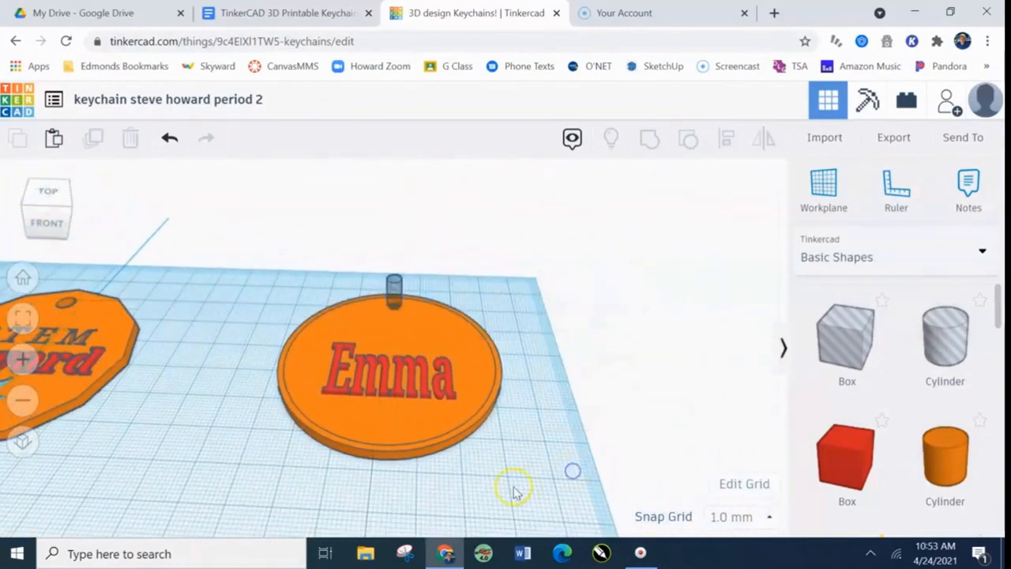
right_click_drag(485, 466, 499, 498)
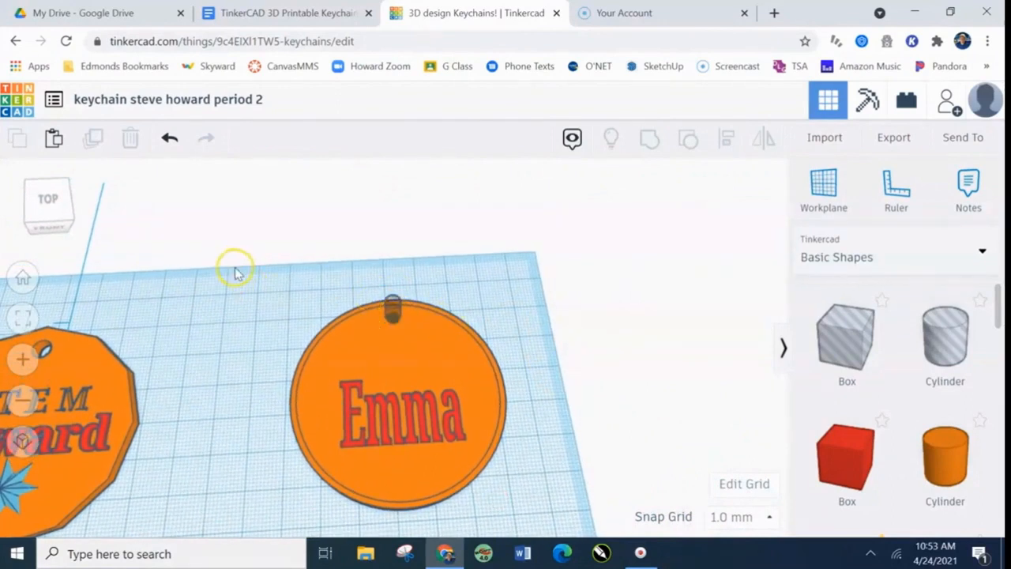
scroll(240, 270, "down", 2)
left_click_drag(259, 278, 530, 490)
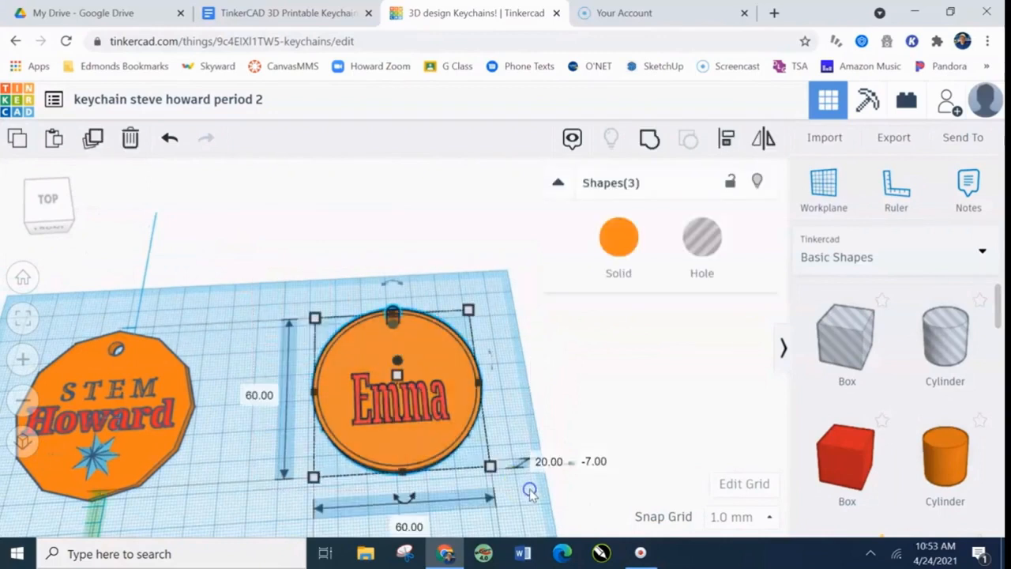
left_click(648, 140)
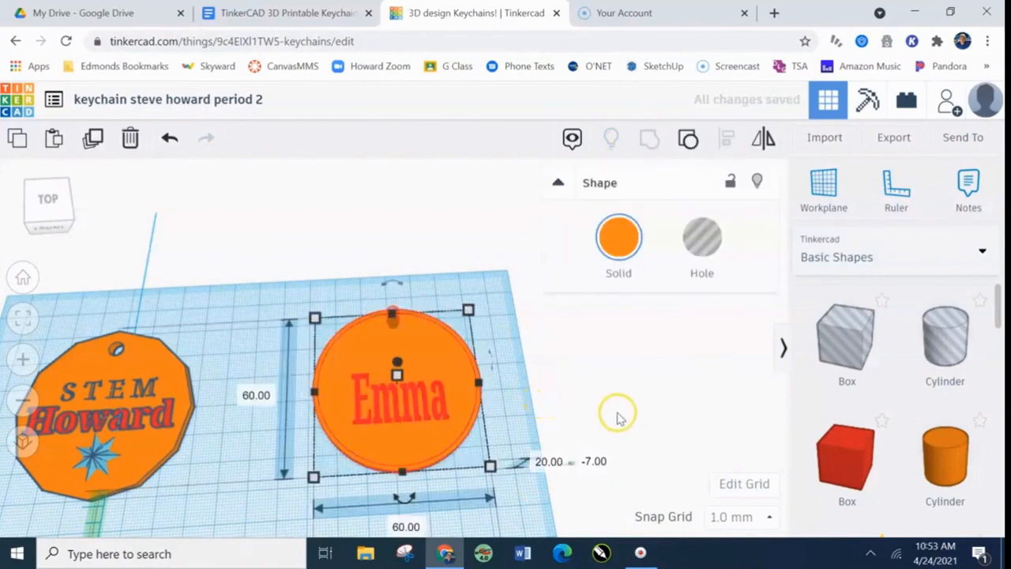
right_click_drag(532, 384, 521, 217)
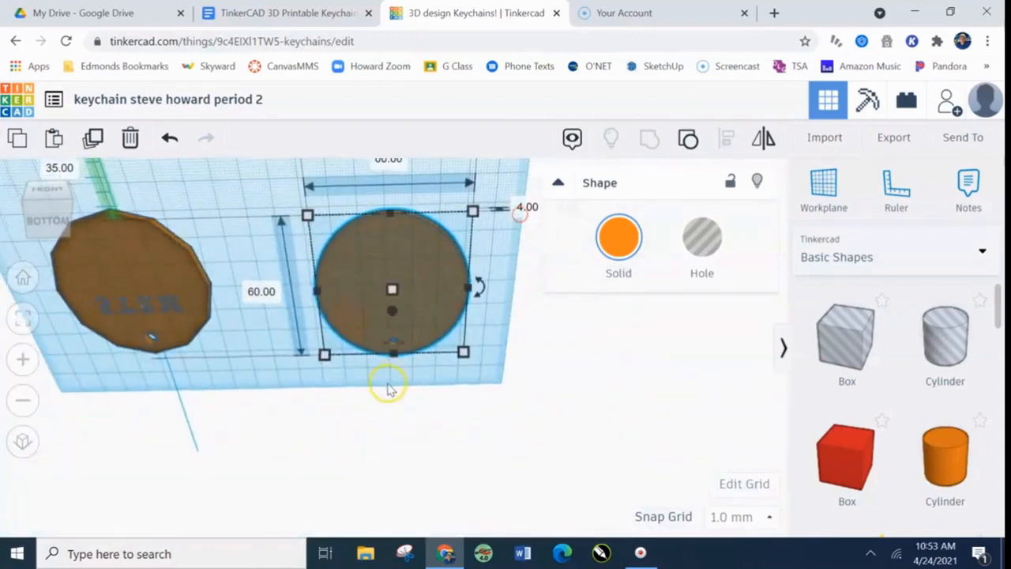
scroll(395, 382, "up", 3)
scroll(407, 372, "up", 4)
scroll(410, 371, "down", 4)
scroll(526, 339, "down", 3)
right_click_drag(526, 339, 442, 398)
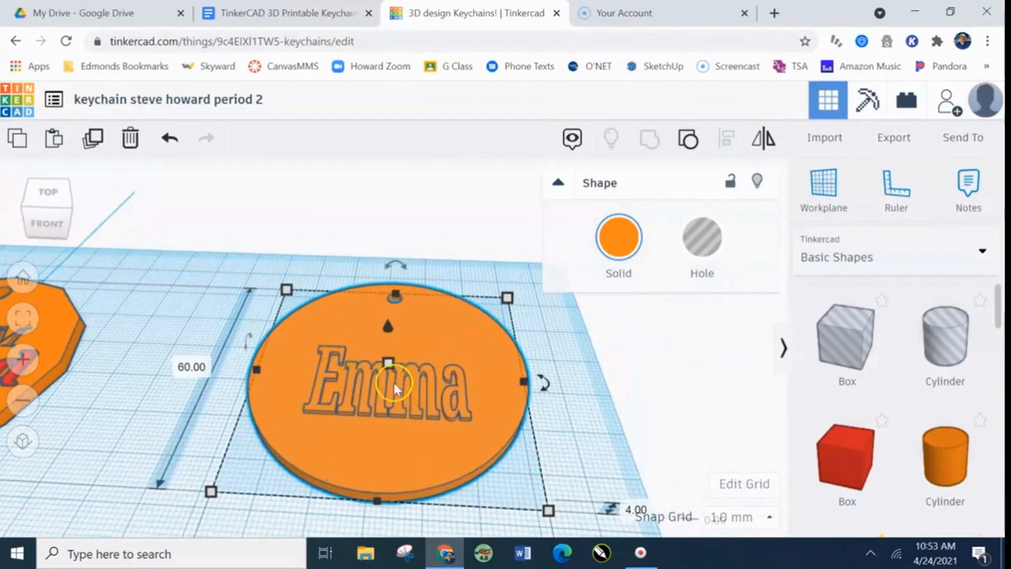
Turn on Multicolor for the grouped keychain so Emma stays red on the orange disc
middle_click_drag(170, 368, 541, 342)
middle_click_drag(262, 384, 326, 349)
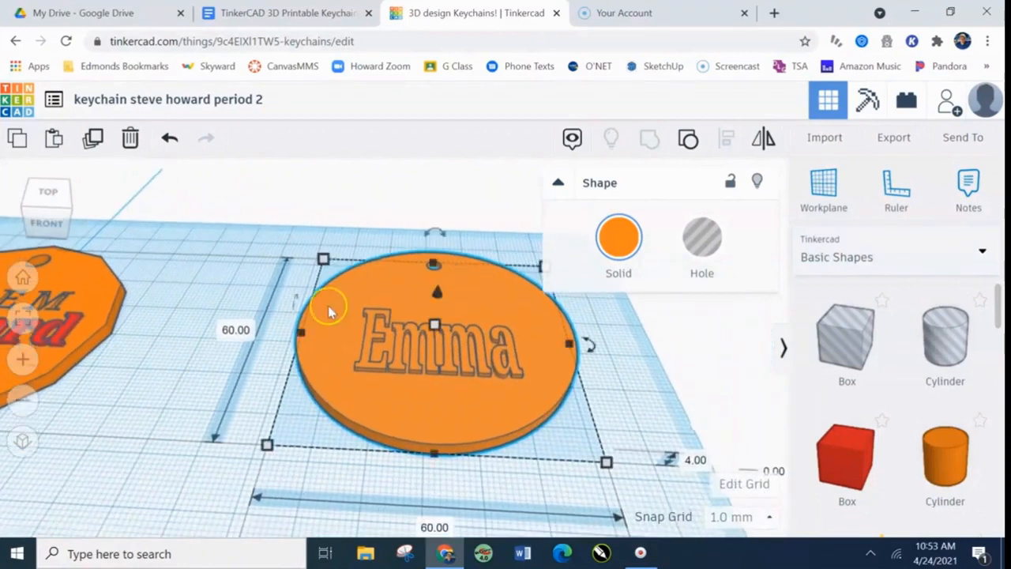
left_click(615, 243)
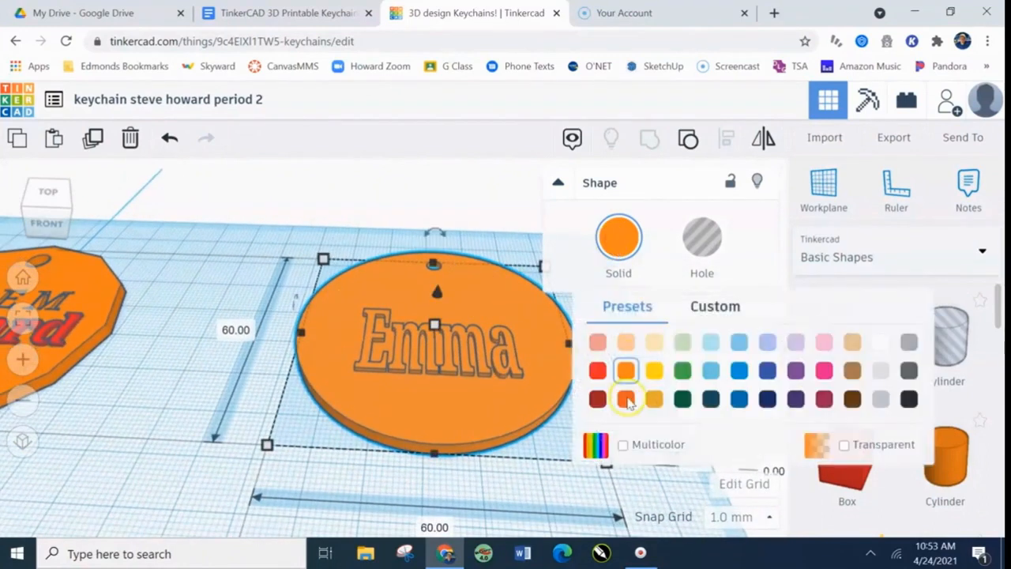
left_click(623, 446)
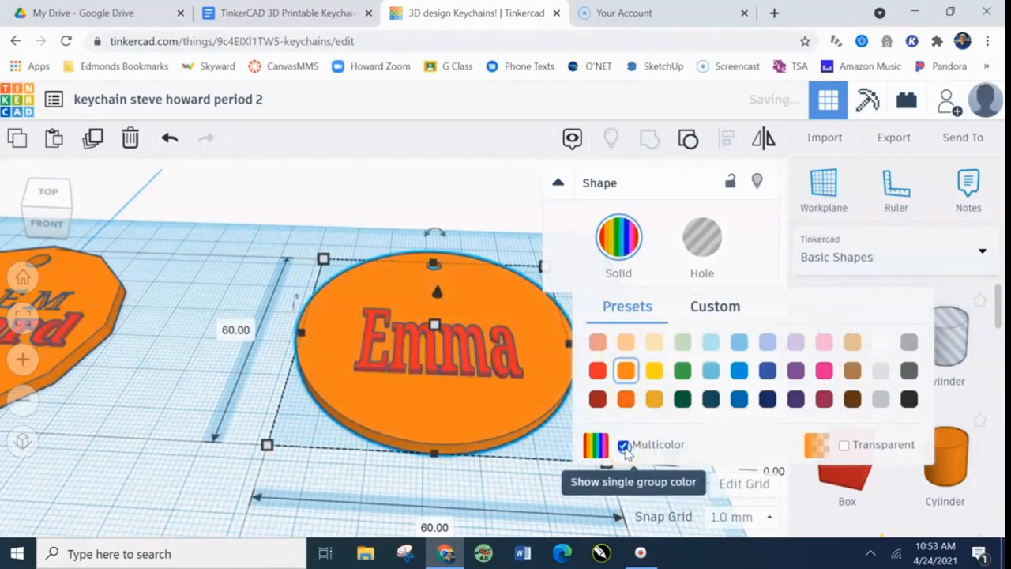
left_click(164, 413)
scroll(592, 433, "down", 4)
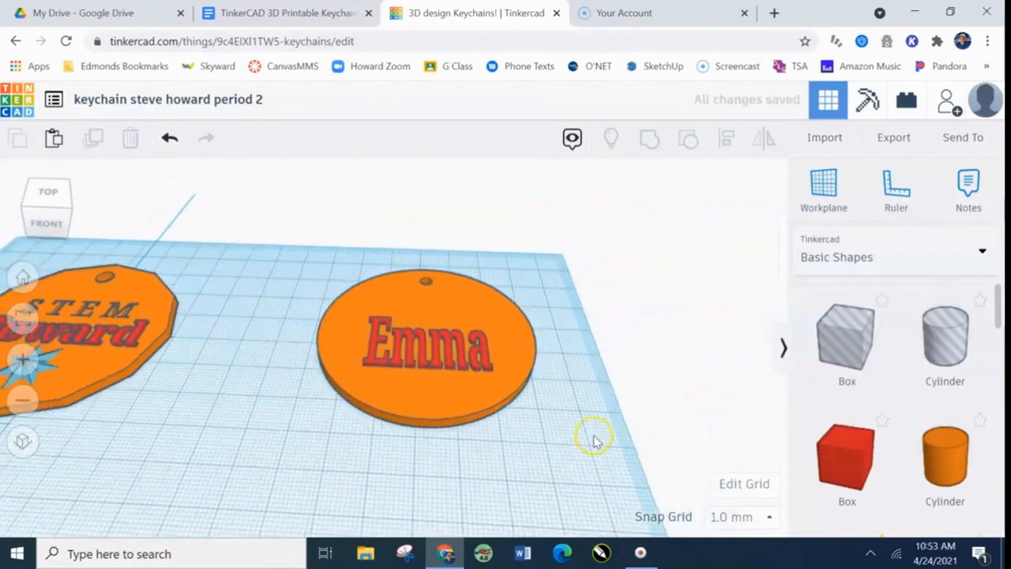
right_click_drag(582, 435, 586, 482)
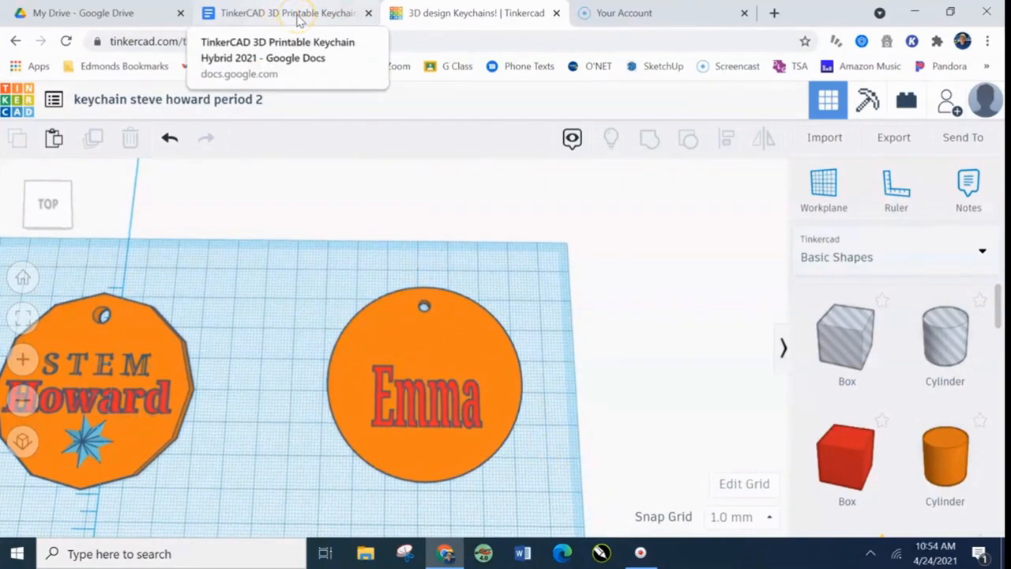
Switch to the keychain assignment document and scroll up to the STEM Howard example pictures
left_click(299, 20)
scroll(435, 242, "up", 5)
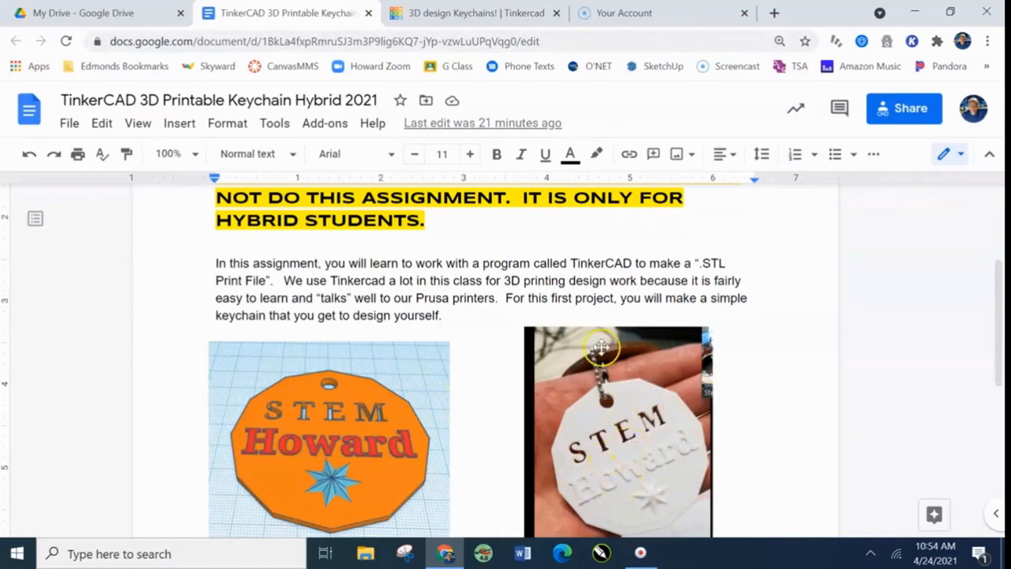
Place a Heart shape between the keychains and scale it to 18.16 by 16.67 mm
left_click(486, 13)
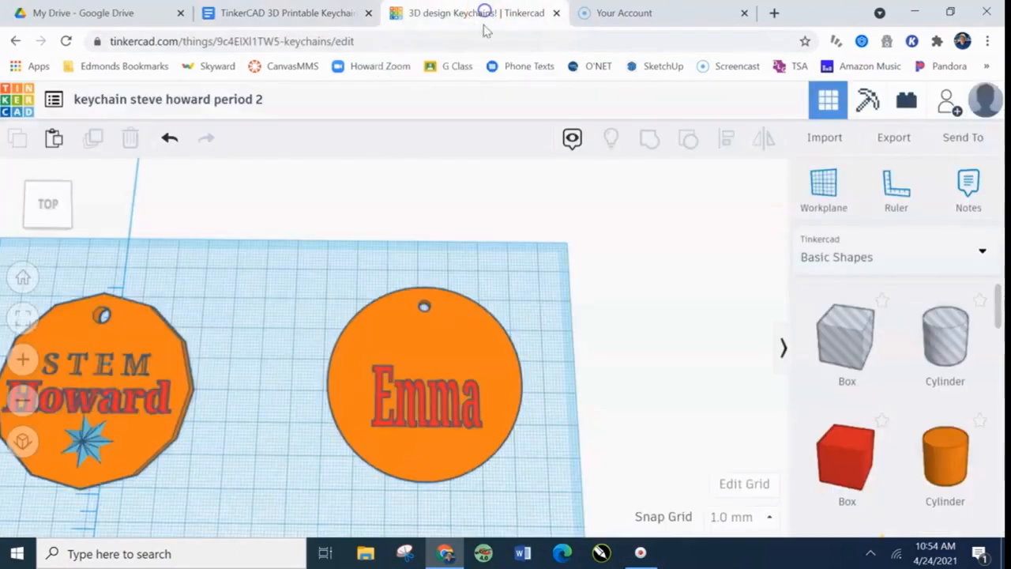
scroll(447, 419, "up", 3)
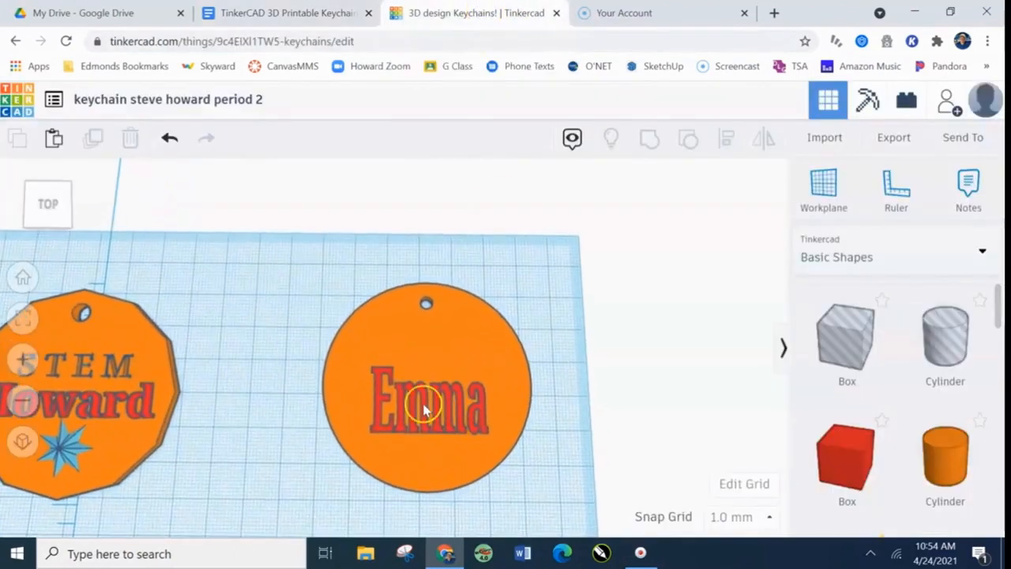
middle_click_drag(388, 421, 481, 407)
mouse_move(598, 468)
right_mouse_down()
mouse_move(582, 397)
mouse_move(586, 366)
mouse_move(584, 455)
mouse_move(593, 461)
right_mouse_up()
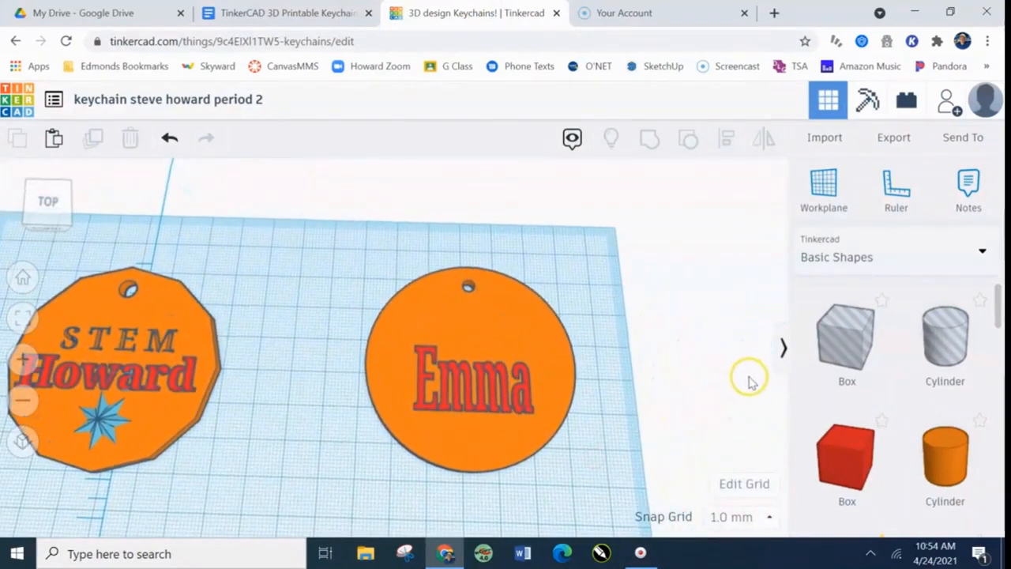
scroll(898, 368, "down", 8)
scroll(895, 353, "down", 5)
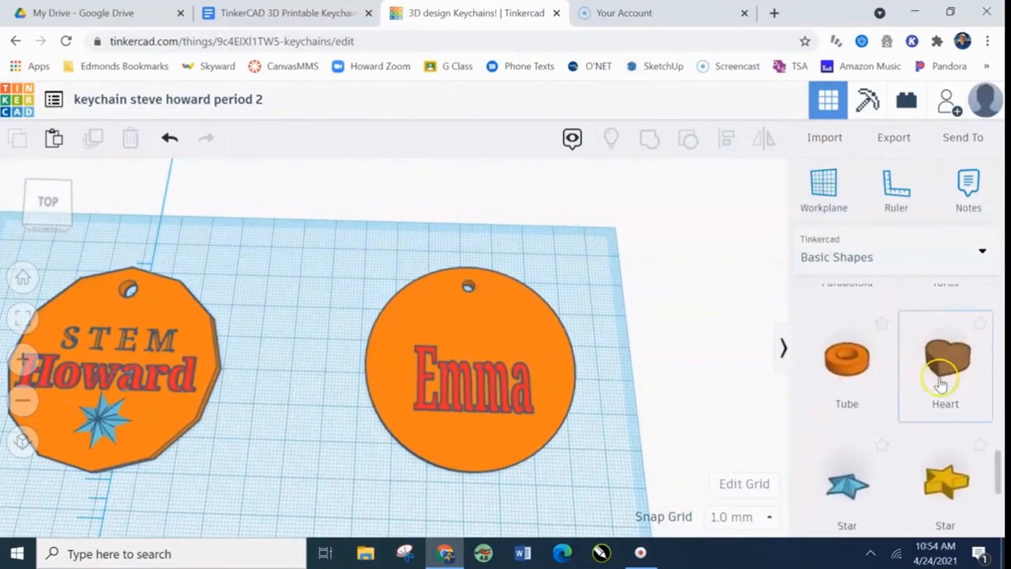
left_click_drag(945, 348, 296, 269)
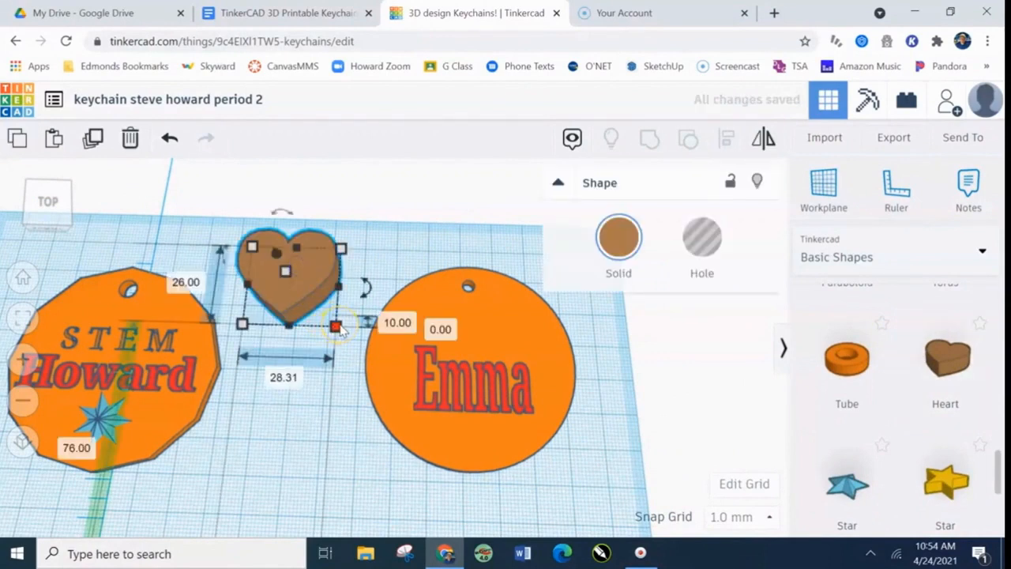
left_click_drag(337, 328, 308, 284)
right_click_drag(322, 365, 327, 329)
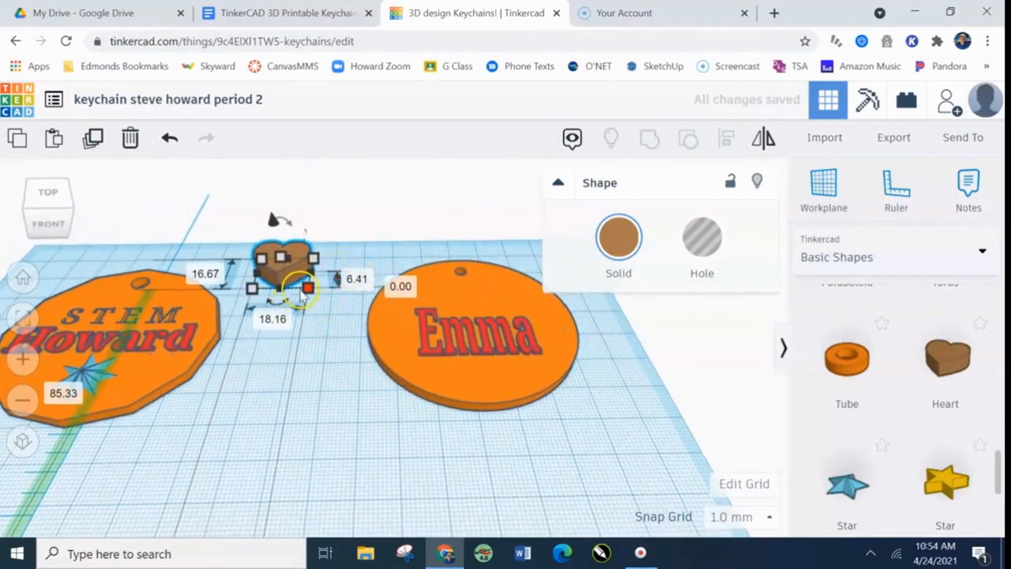
Set the heart's height to 3 mm, undoing an accidental flattening along the way
left_click(204, 285)
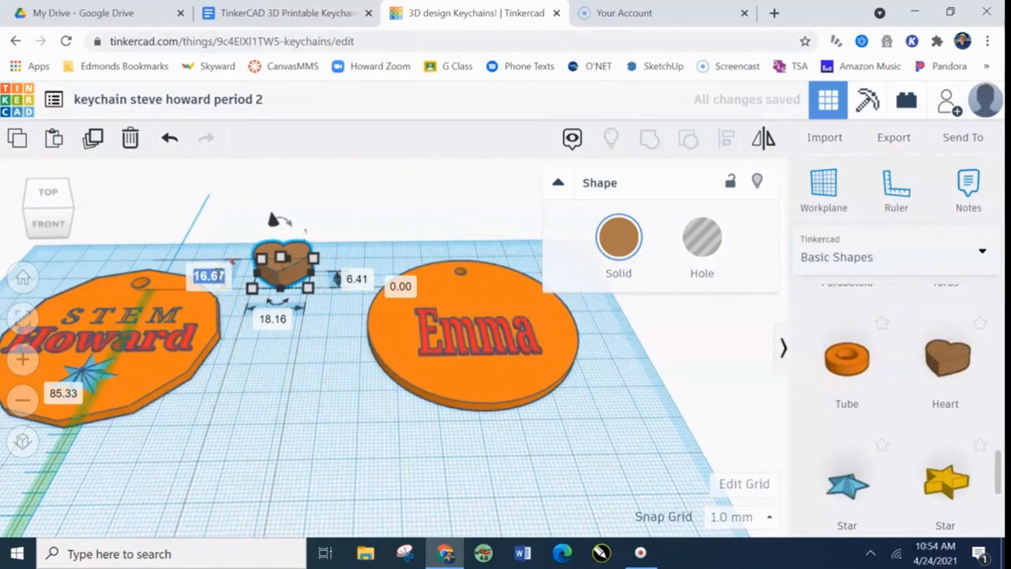
left_click(273, 261)
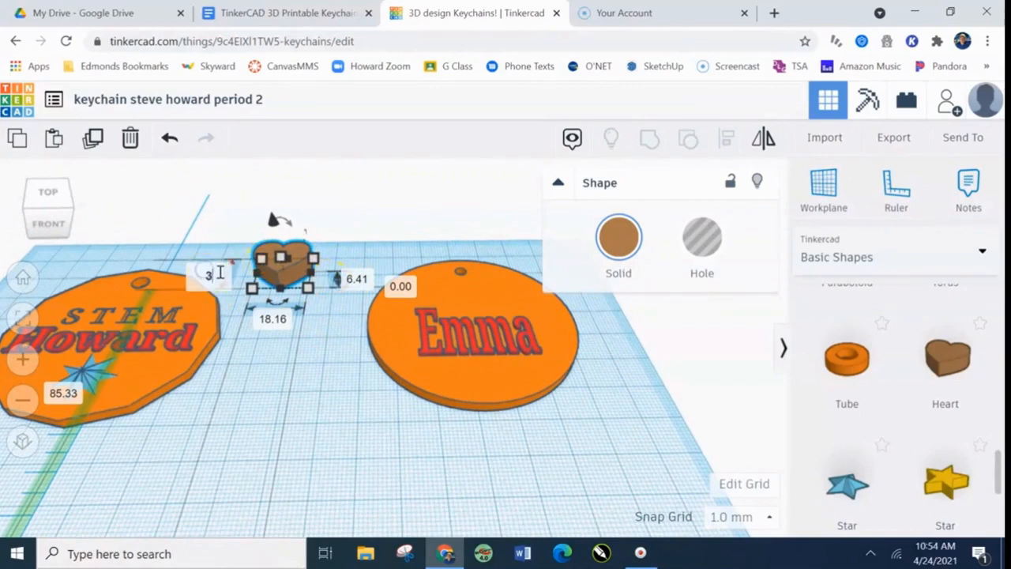
key("Return")
left_click(276, 320)
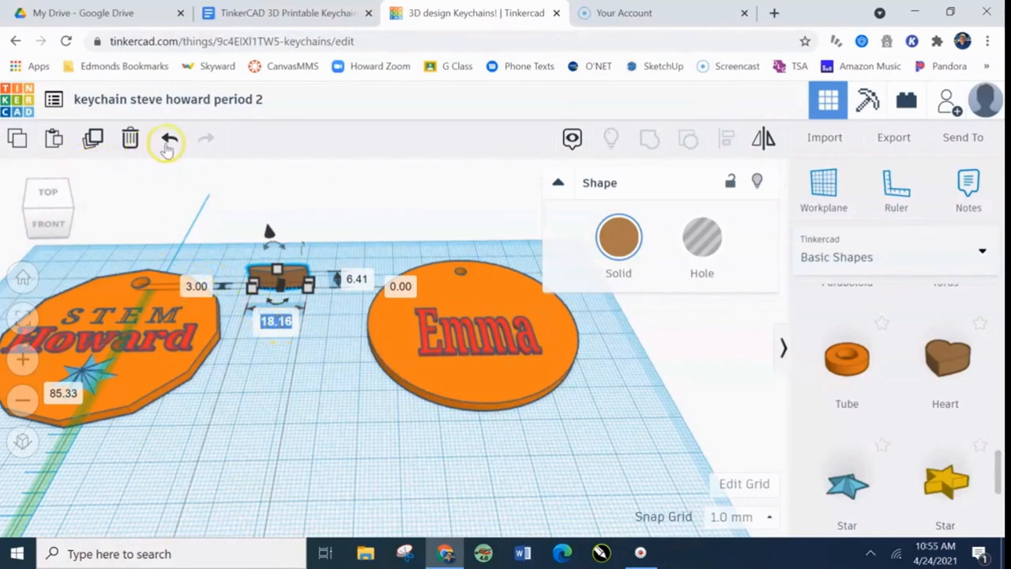
left_click(169, 138)
right_click_drag(348, 312, 354, 286)
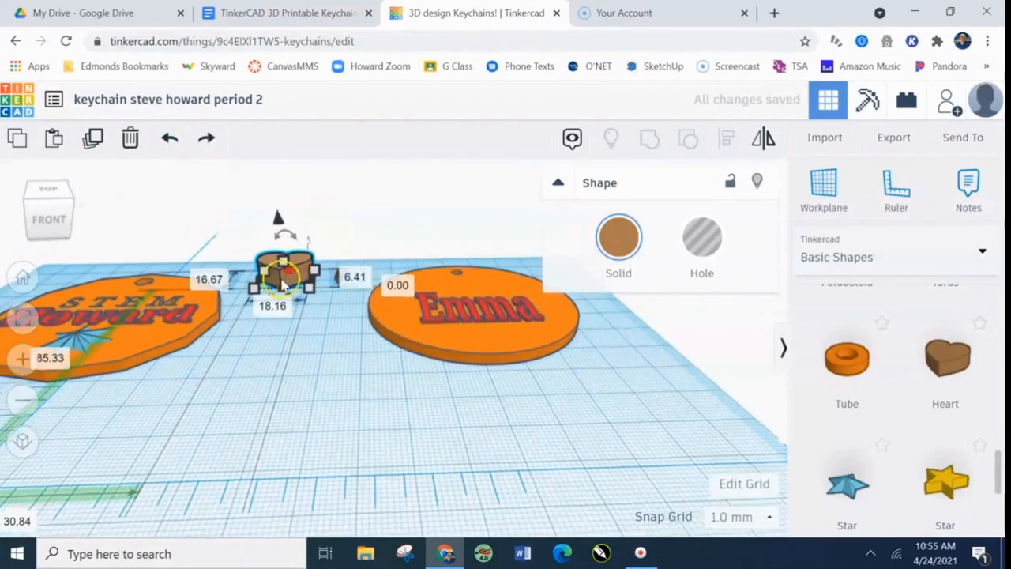
scroll(316, 272, "up", 4)
left_click(292, 212)
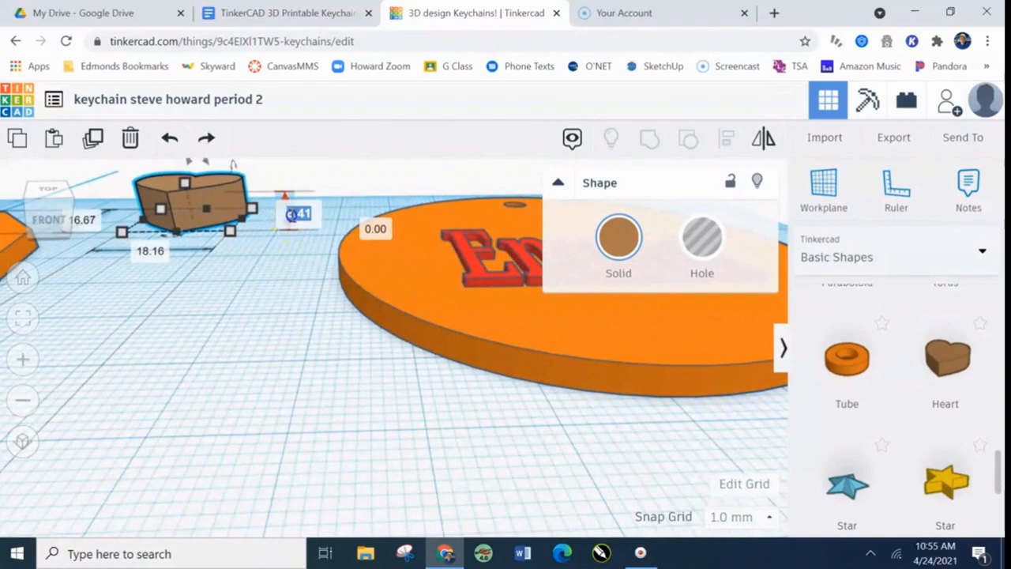
key("Return")
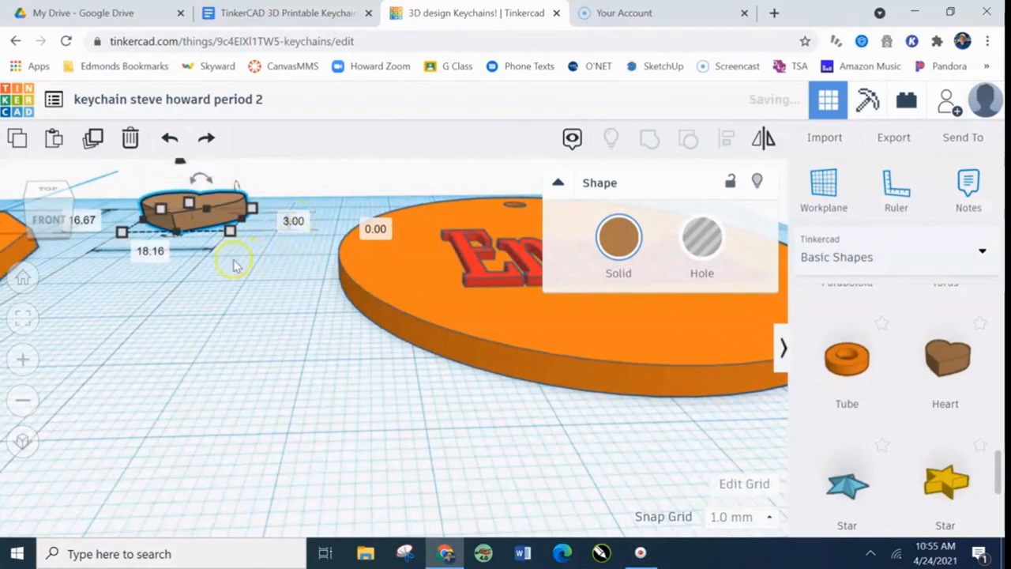
Move the heart onto the disc below Emma and shrink it to 13.16 by 12.08 mm
right_click_drag(234, 303, 268, 332)
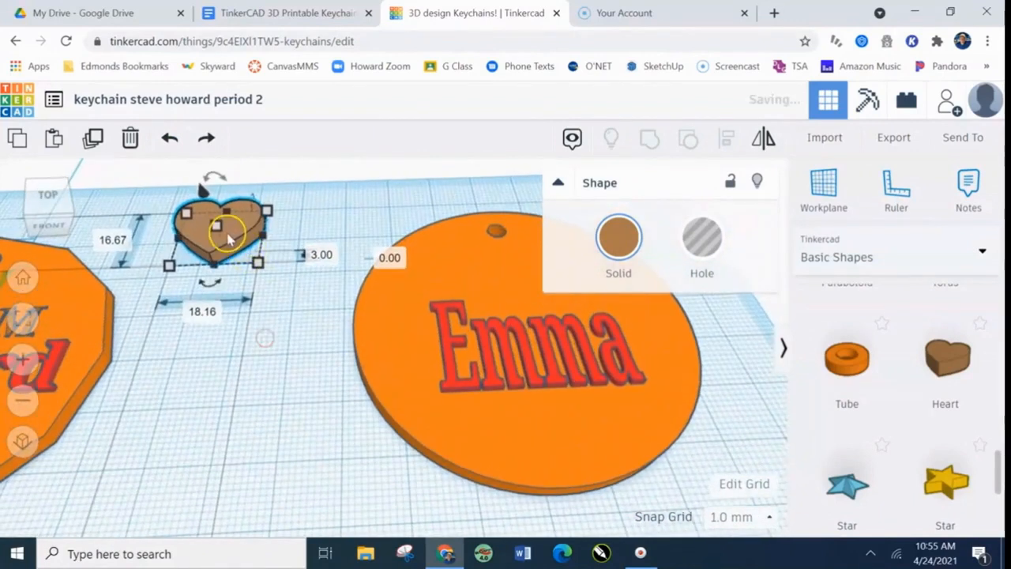
left_click_drag(306, 265, 320, 411)
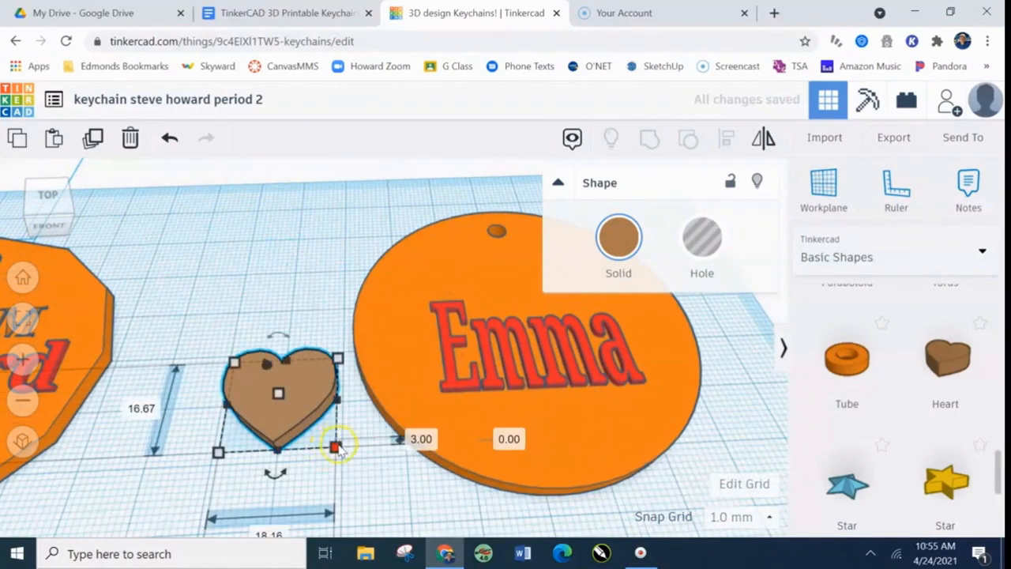
left_click_drag(337, 448, 565, 426)
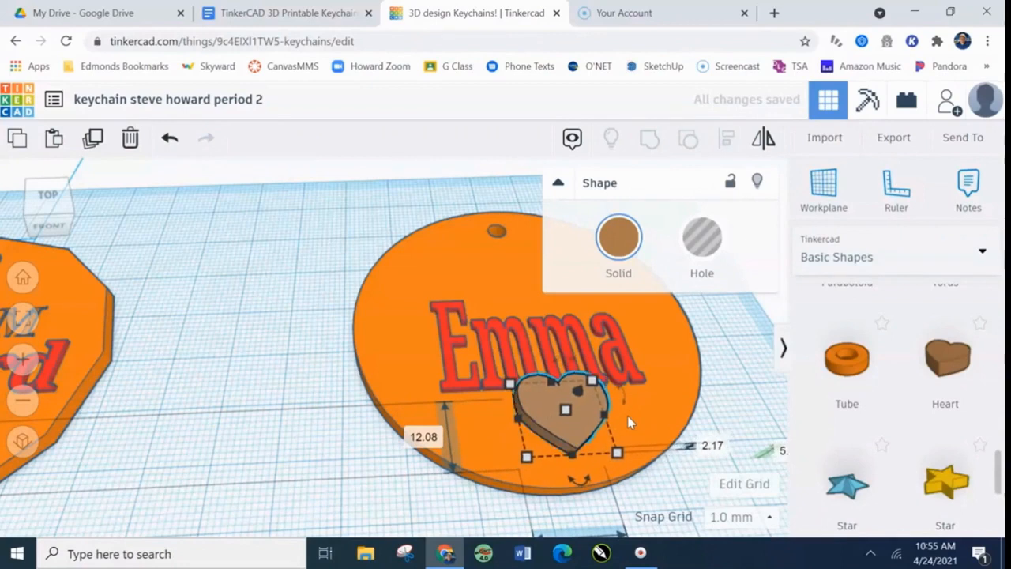
Nudge the heart down onto the disc with the arrow keys, centring it under Emma
key("ctrl+Down")
right_click_drag(722, 406, 699, 379)
left_click(181, 347)
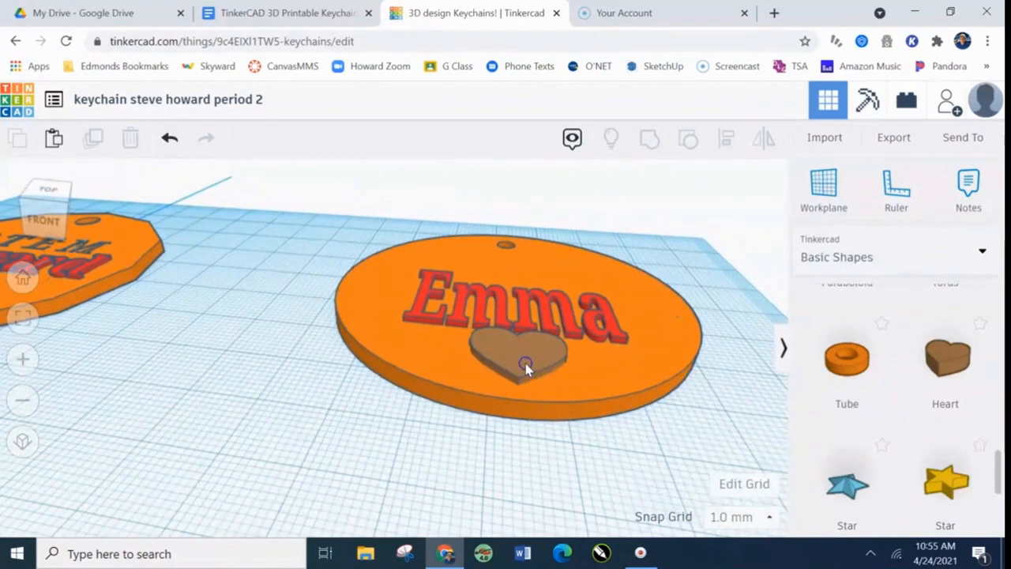
left_click(526, 366)
key("Up")
key("Up")
key("Up")
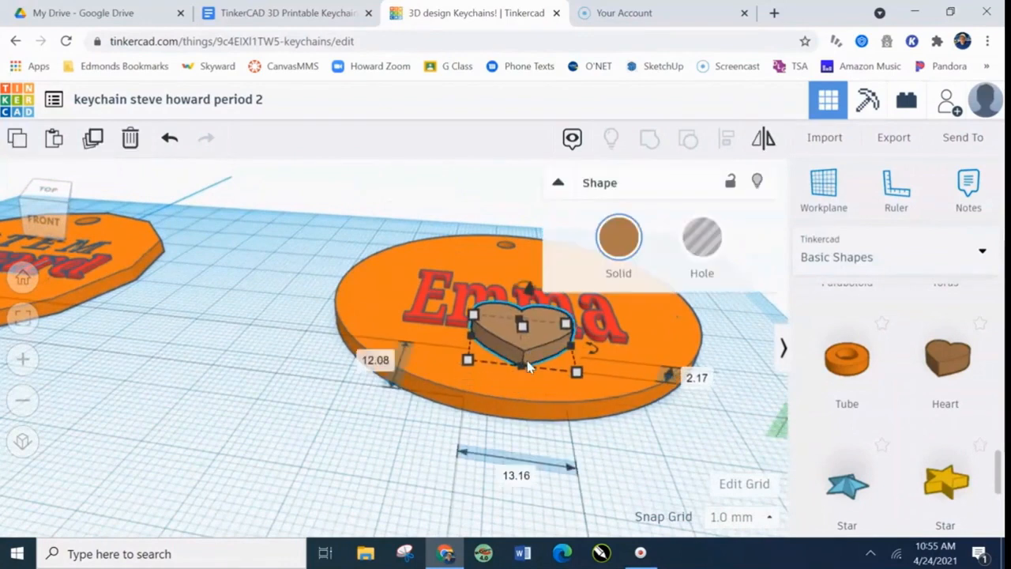
key("Down")
key("Down")
key("Down")
key("Down")
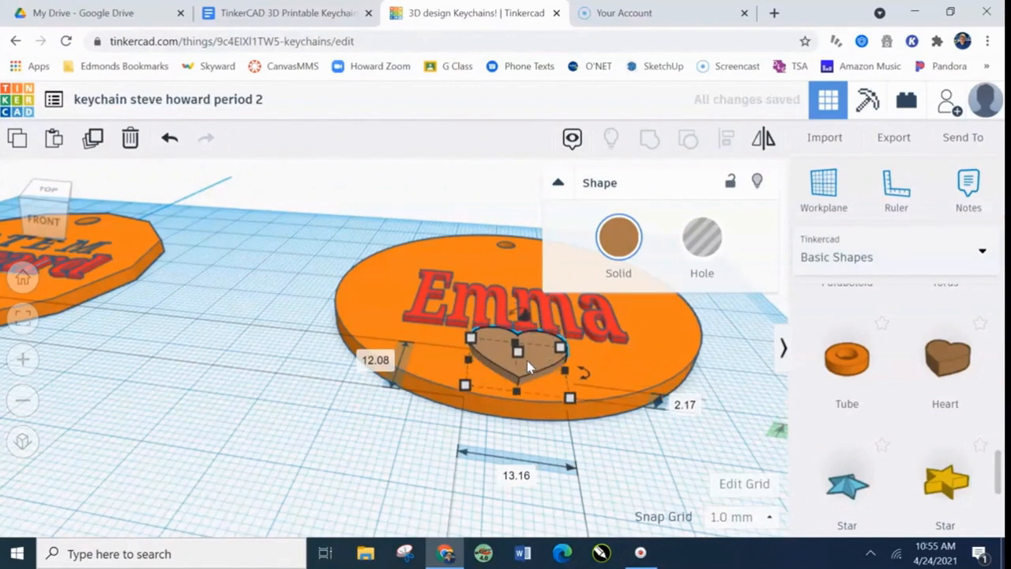
right_click_drag(720, 375, 729, 385)
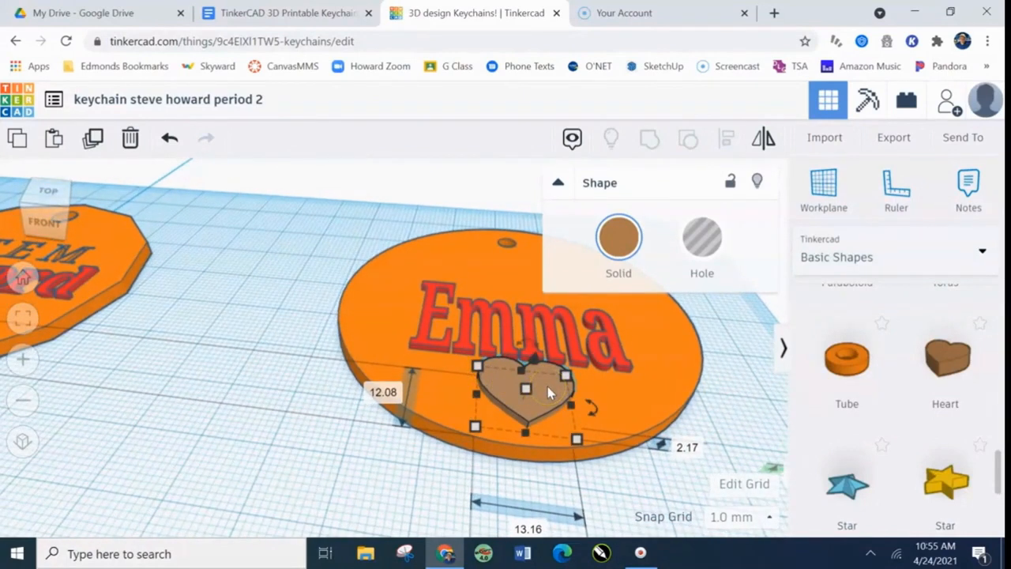
left_click(623, 232)
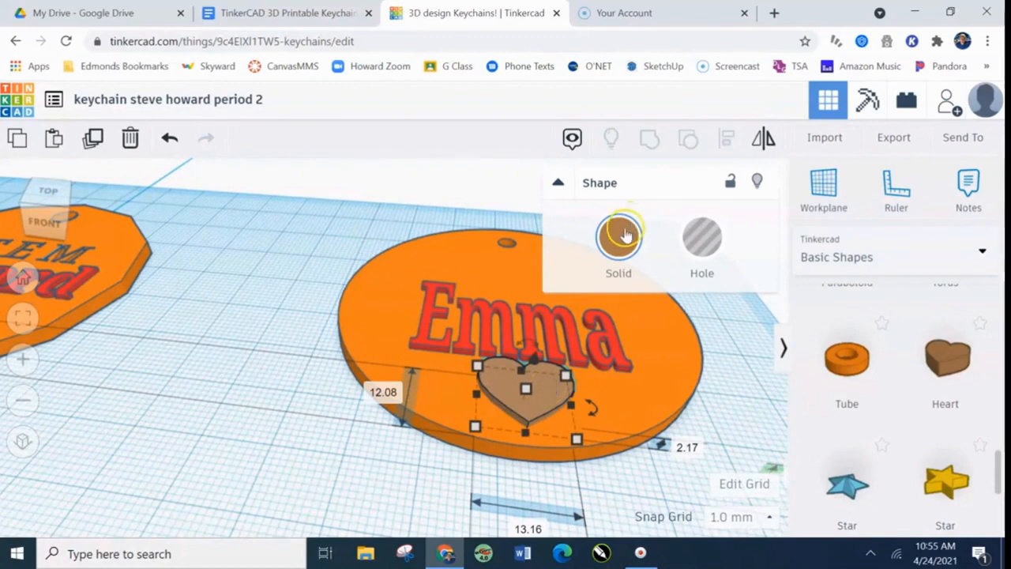
Switch the heart from solid to Hole and check it from a low side view
left_click(703, 239)
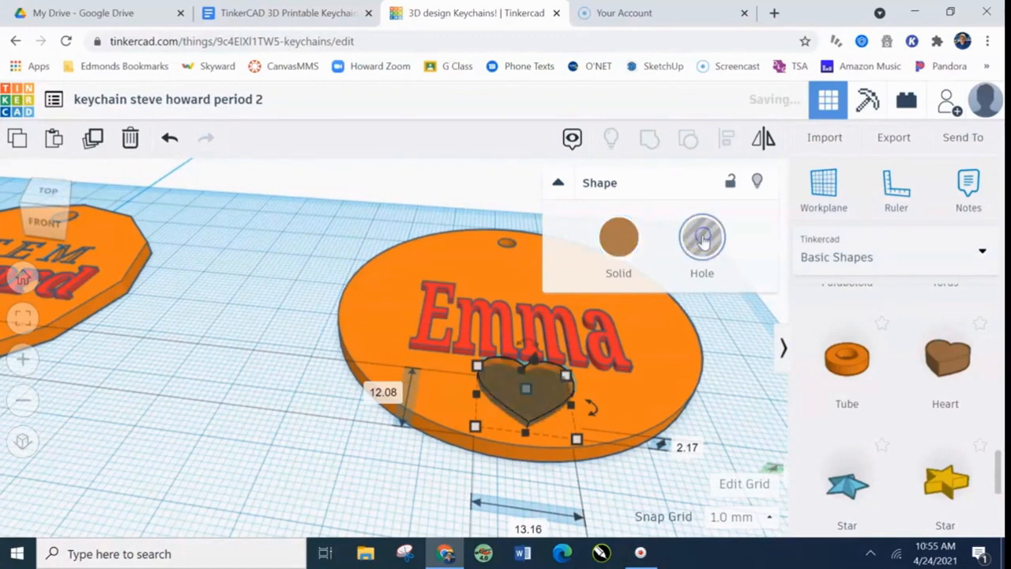
left_click(733, 384)
right_click_drag(734, 399, 702, 379)
left_click(510, 401)
right_click_drag(588, 509, 586, 488)
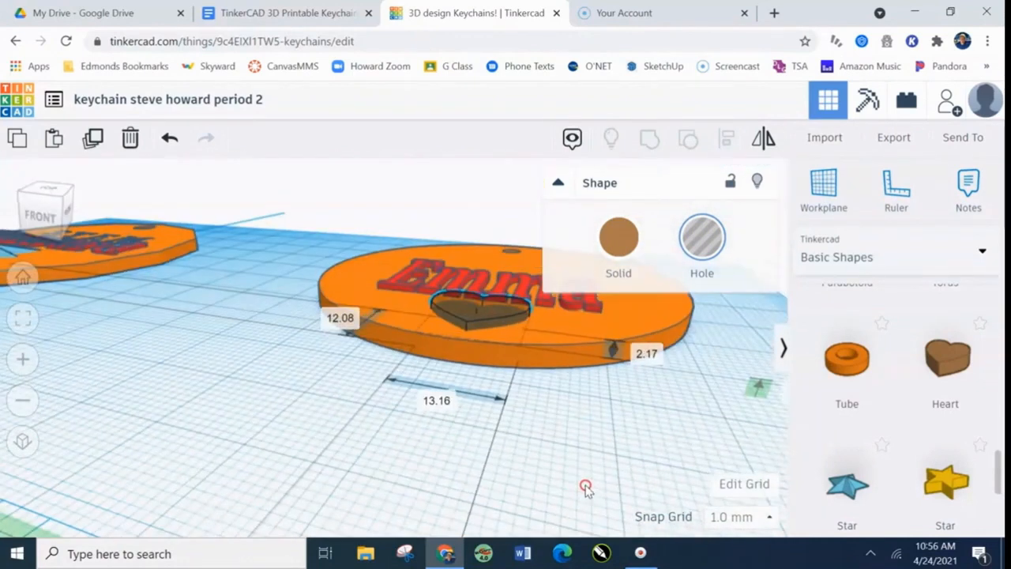
Make the heart hole 20 mm tall and put it back on the disc below Emma
left_click_drag(483, 325, 385, 387)
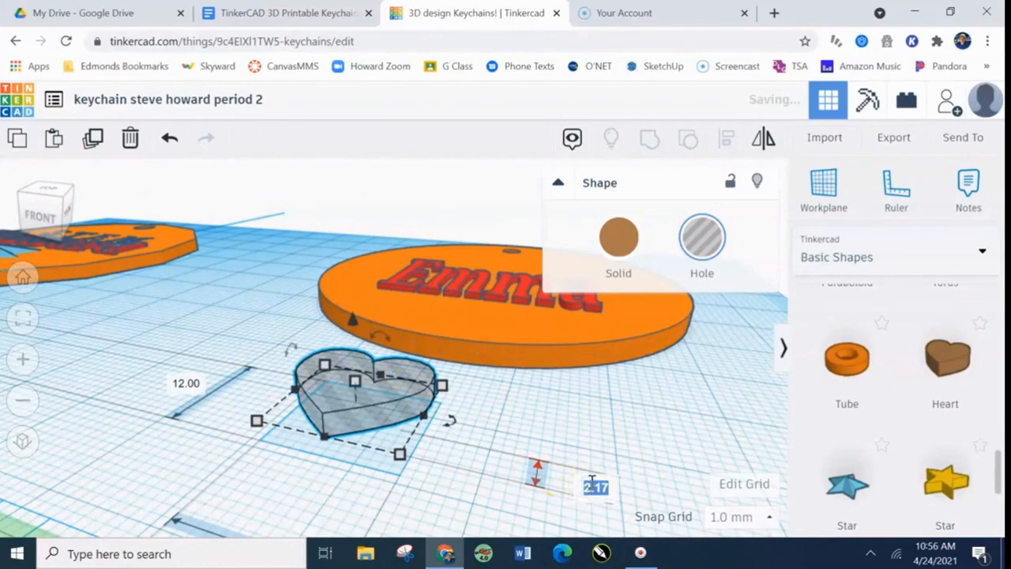
key("Return")
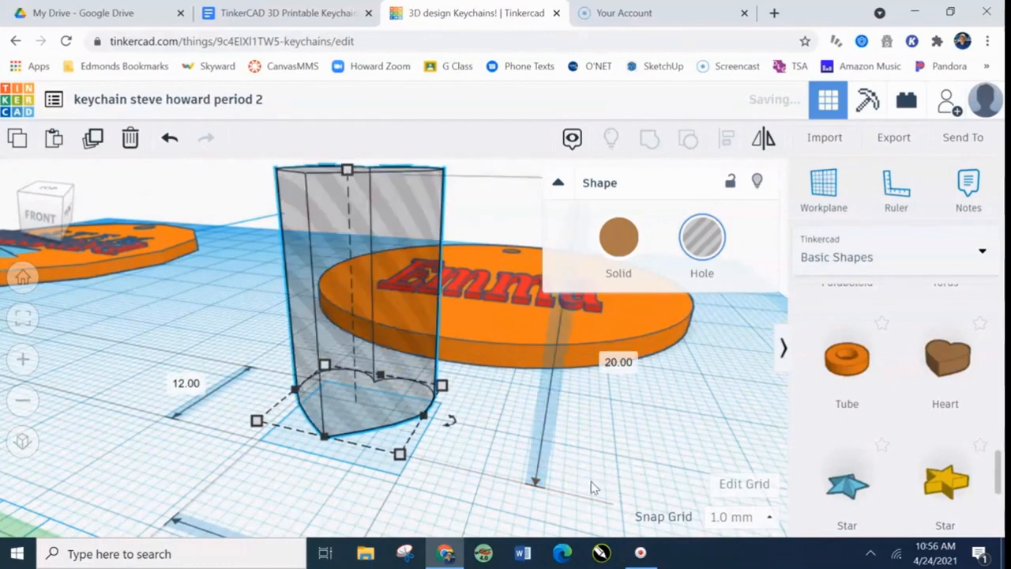
left_click_drag(408, 350, 503, 274)
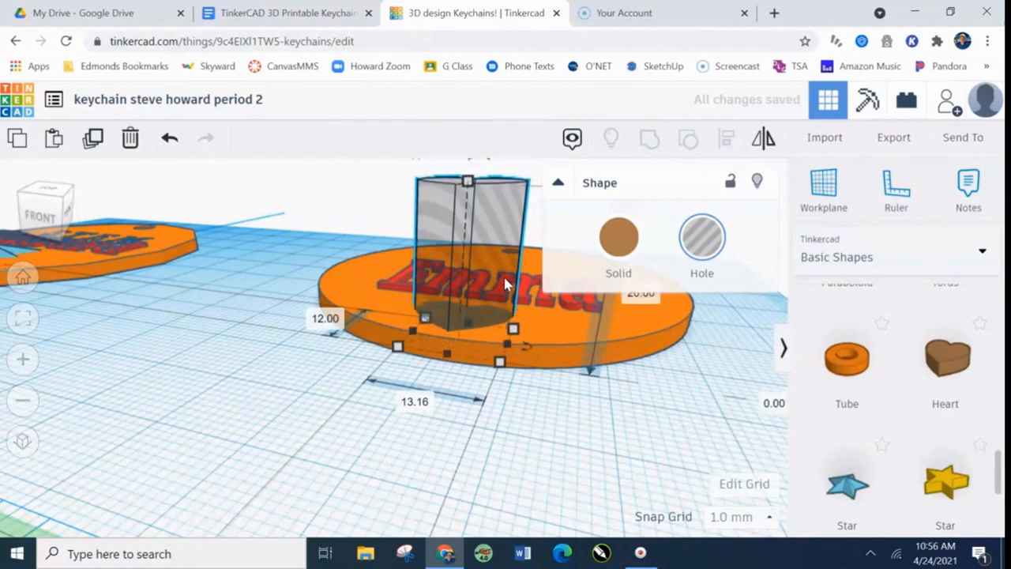
right_click_drag(361, 478, 393, 549)
left_click(304, 295)
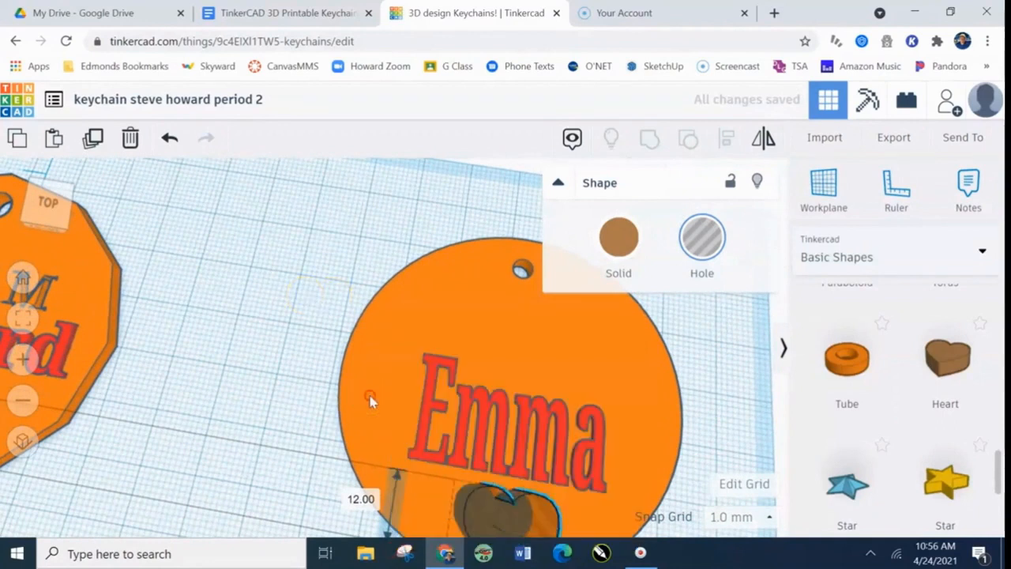
Marquee-select the keychain's name, disc and heart and group them
scroll(161, 224, "down", 4)
scroll(458, 440, "down", 3)
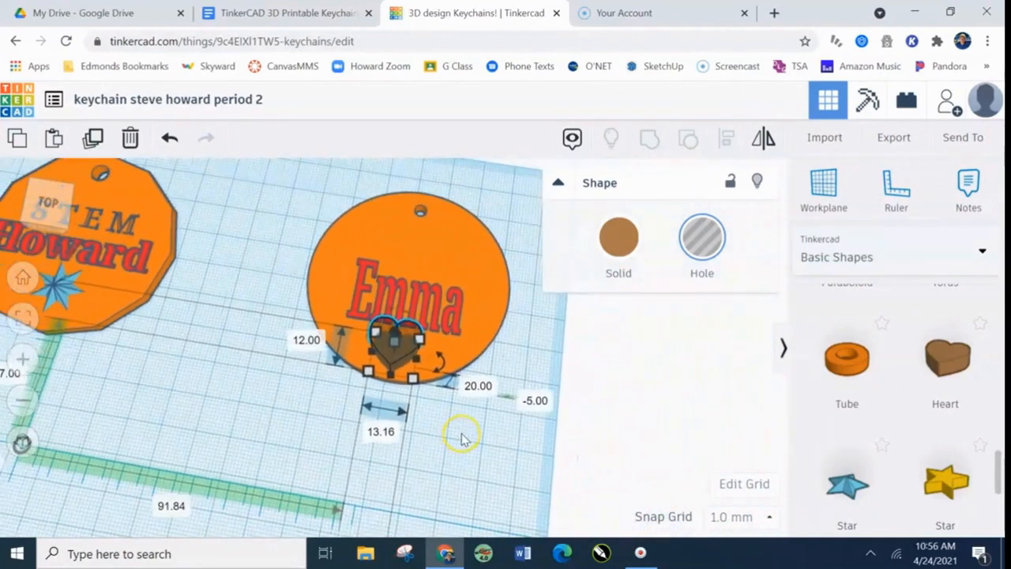
left_click(462, 434)
right_click_drag(475, 465, 502, 481)
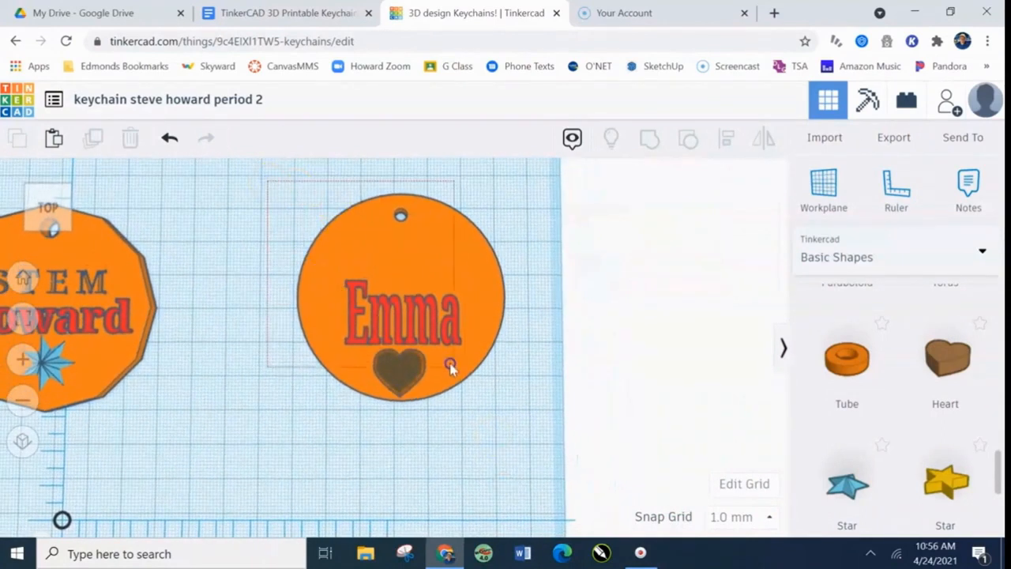
left_click_drag(522, 422, 522, 422)
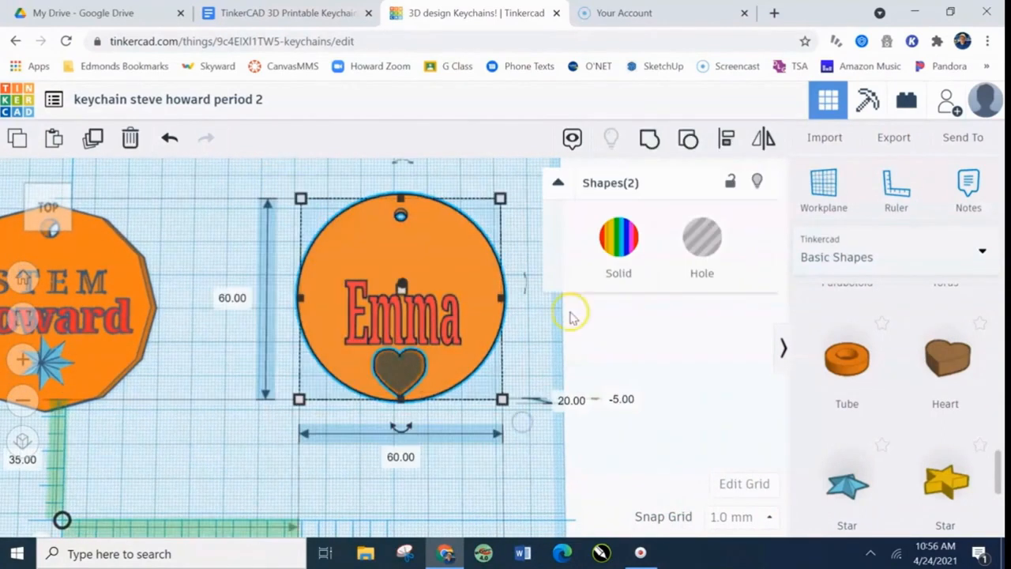
left_click(651, 142)
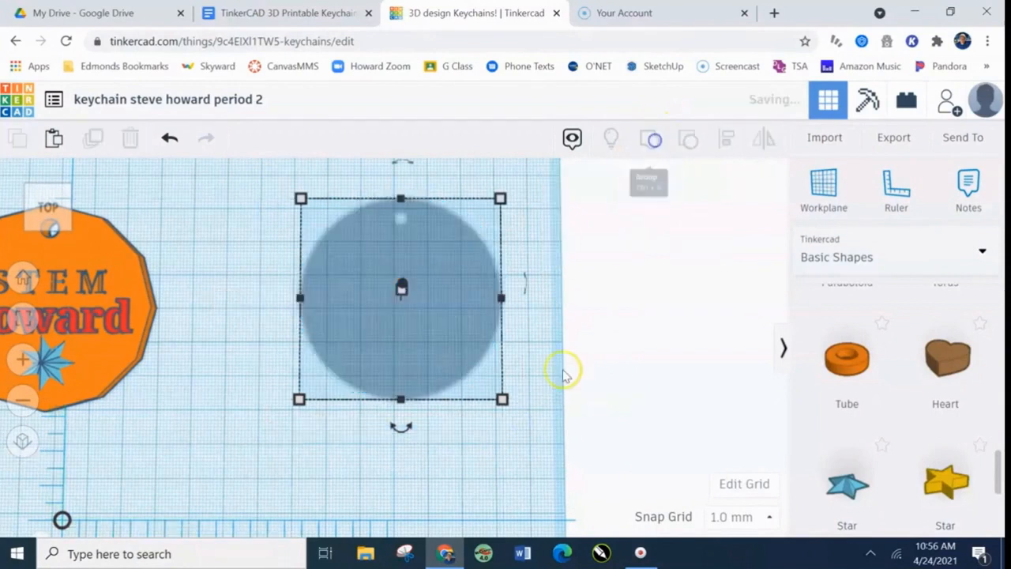
left_click(523, 461)
right_click_drag(530, 458, 529, 430)
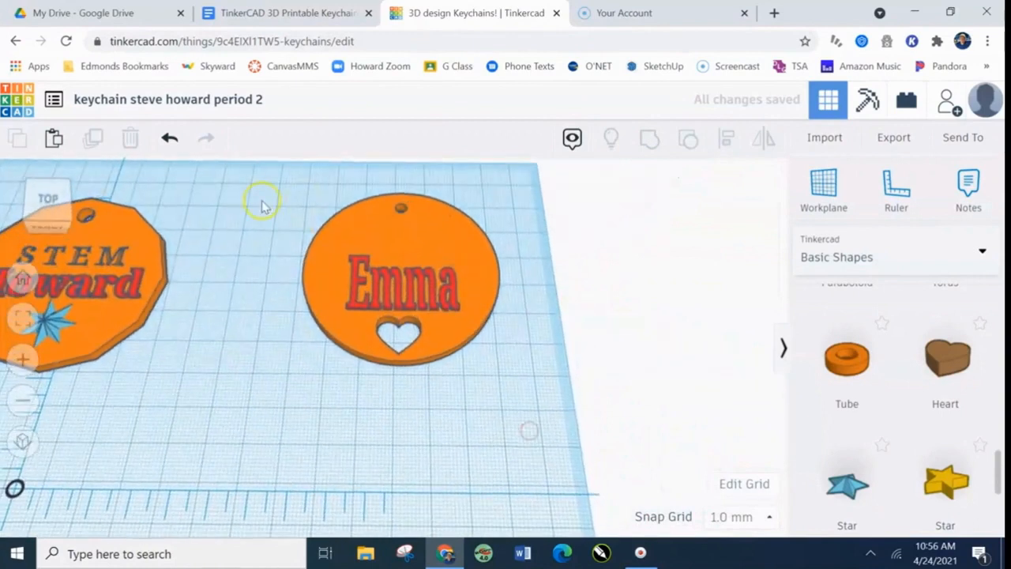
Undo the grouping, restore the heart below Emma, and reselect the text, base and heart together
left_click(167, 139)
left_click(167, 140)
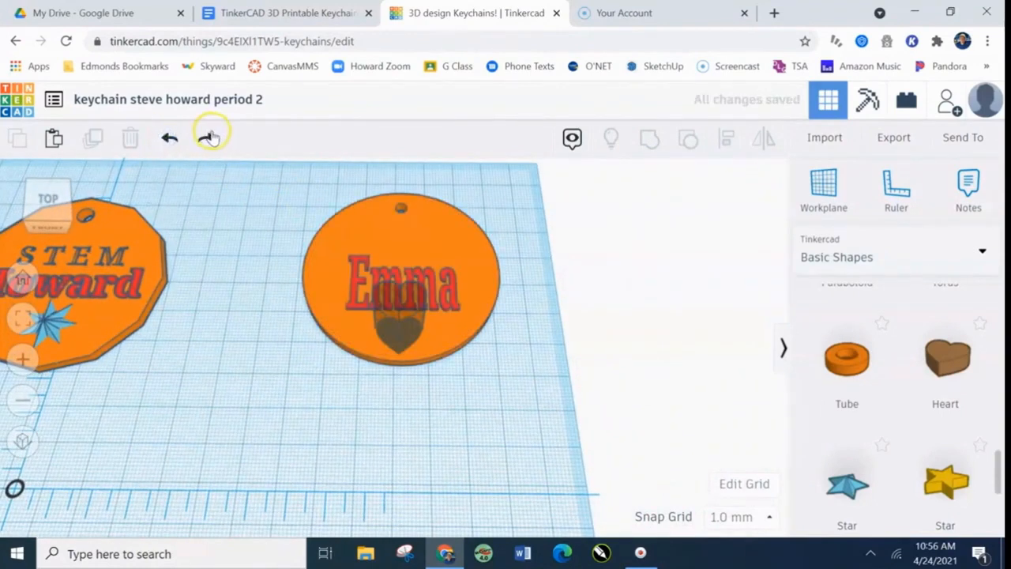
left_click(167, 140)
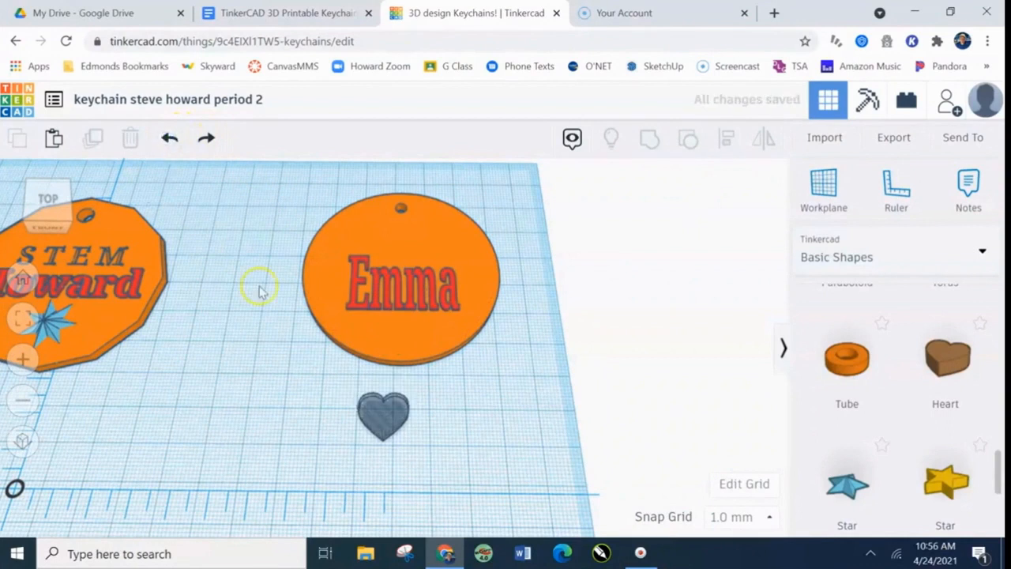
left_click(170, 140)
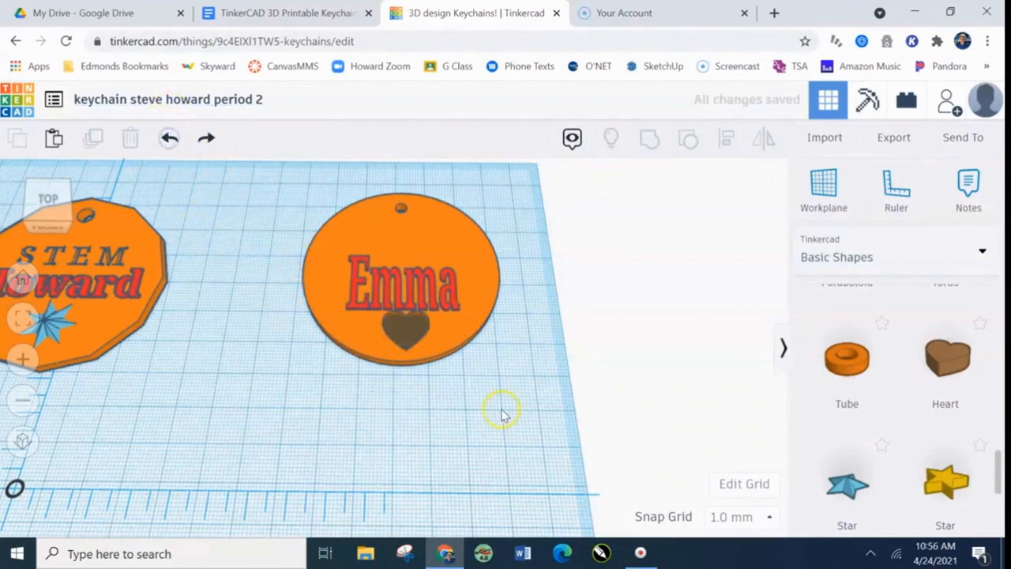
scroll(445, 424, "up", 5)
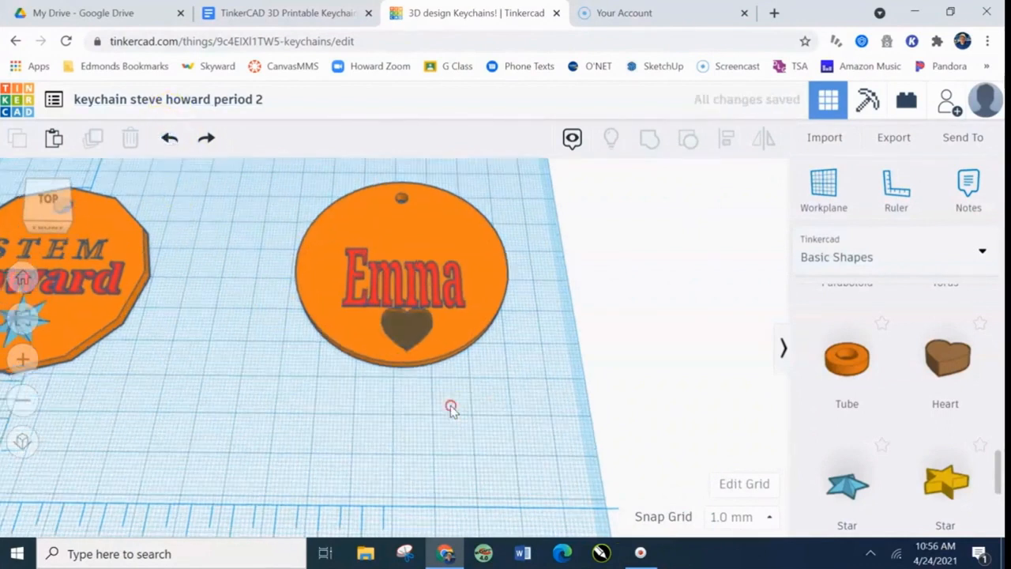
mouse_move(553, 512)
right_mouse_down()
mouse_move(534, 467)
mouse_move(533, 401)
mouse_move(541, 505)
right_mouse_up()
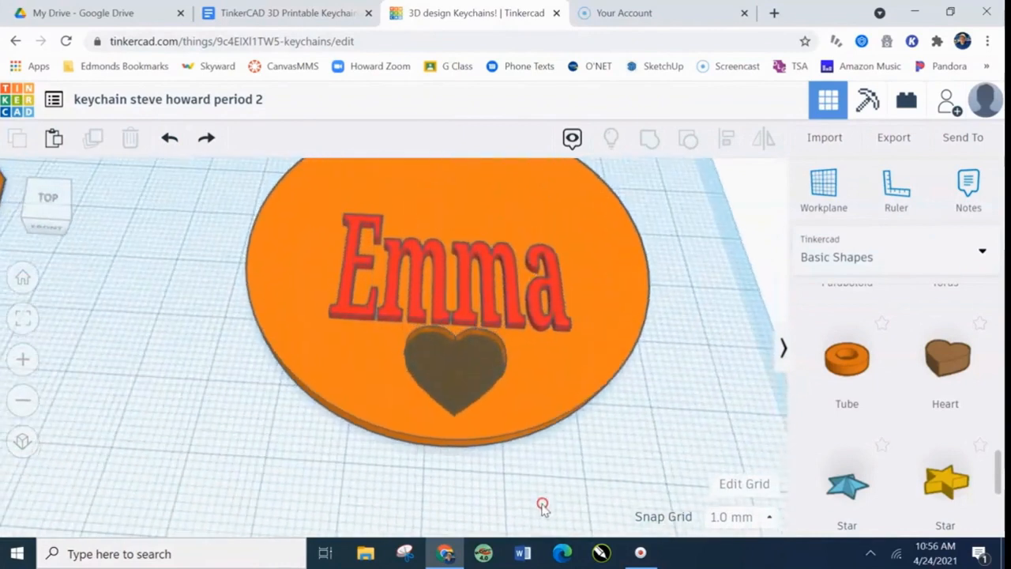
scroll(546, 499, "down", 4)
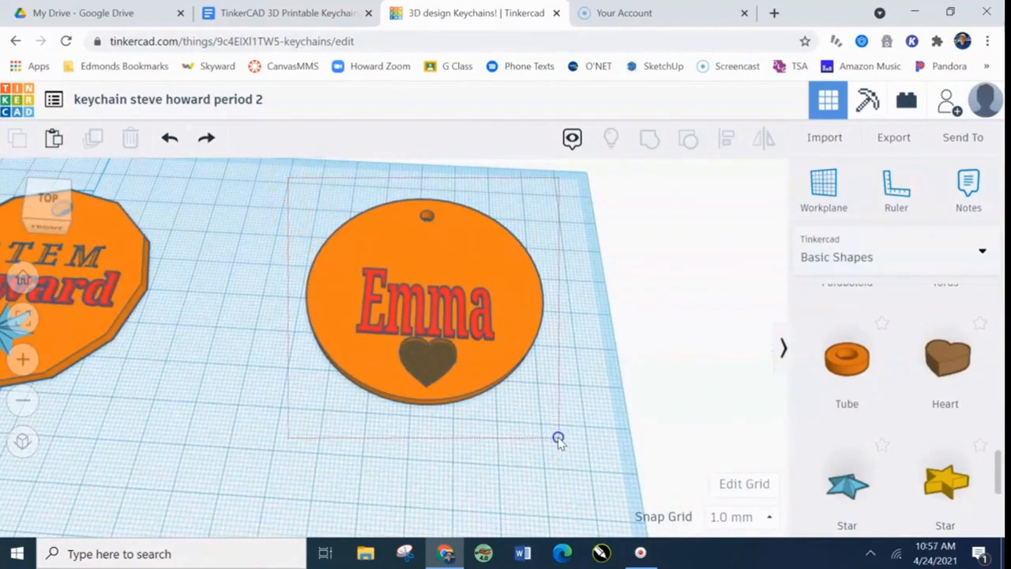
left_click_drag(557, 439, 563, 443)
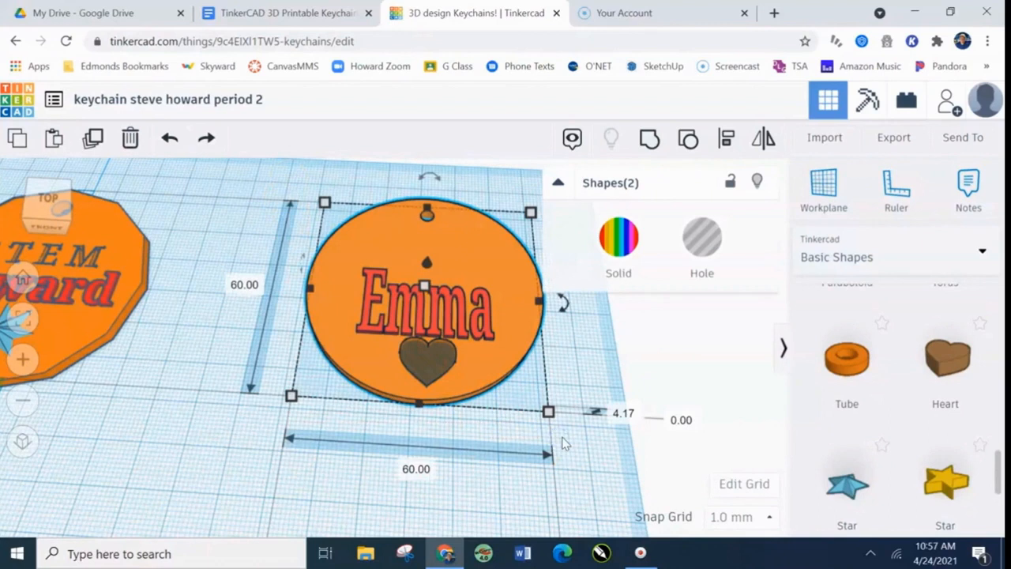
left_click(646, 140)
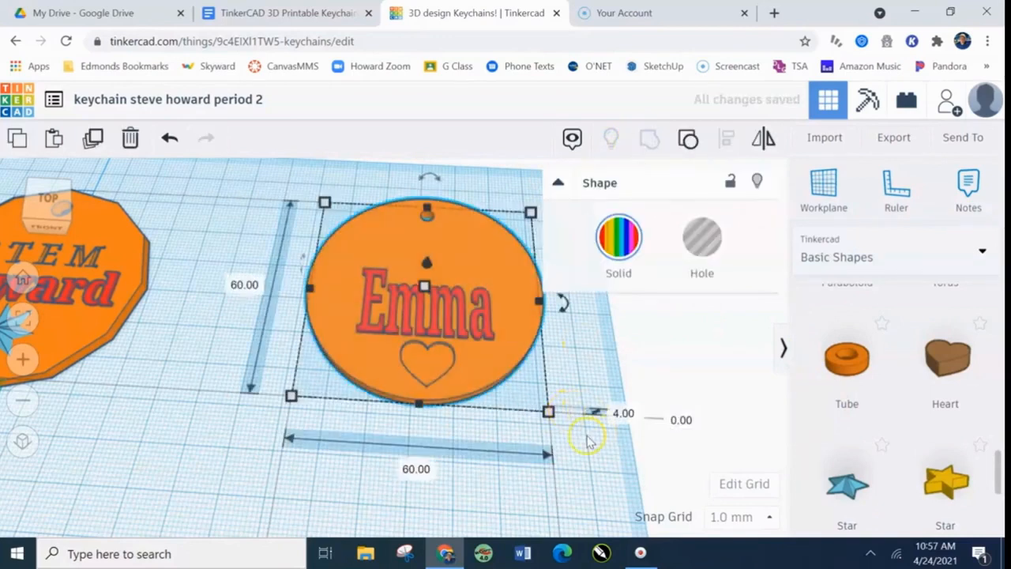
scroll(546, 439, "up", 5)
mouse_move(584, 493)
right_mouse_down()
mouse_move(580, 442)
mouse_move(579, 501)
mouse_move(568, 515)
mouse_move(566, 499)
right_mouse_up()
scroll(498, 454, "up", 5)
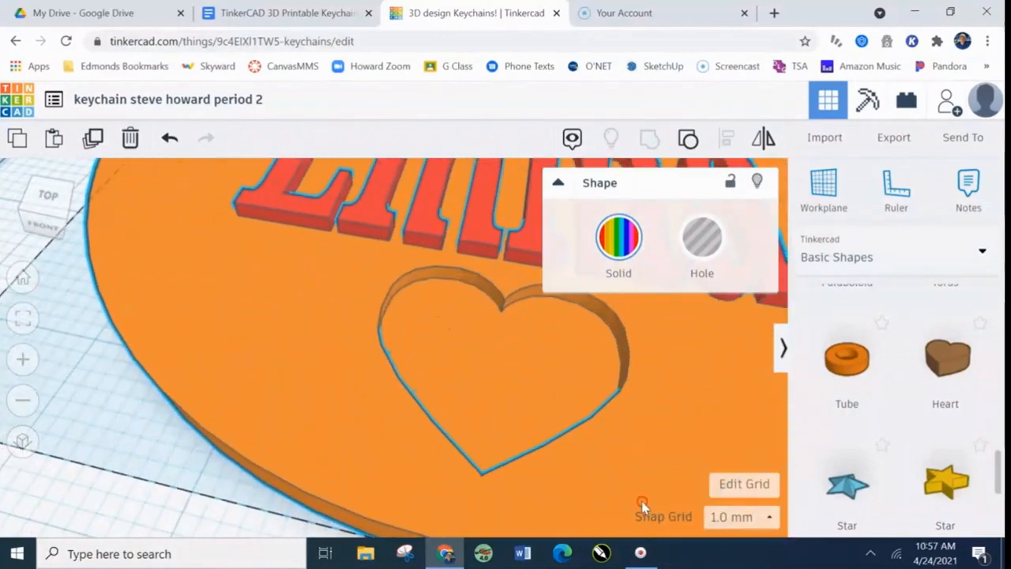
right_click_drag(436, 521, 537, 508)
scroll(536, 506, "down", 8)
left_click(534, 464)
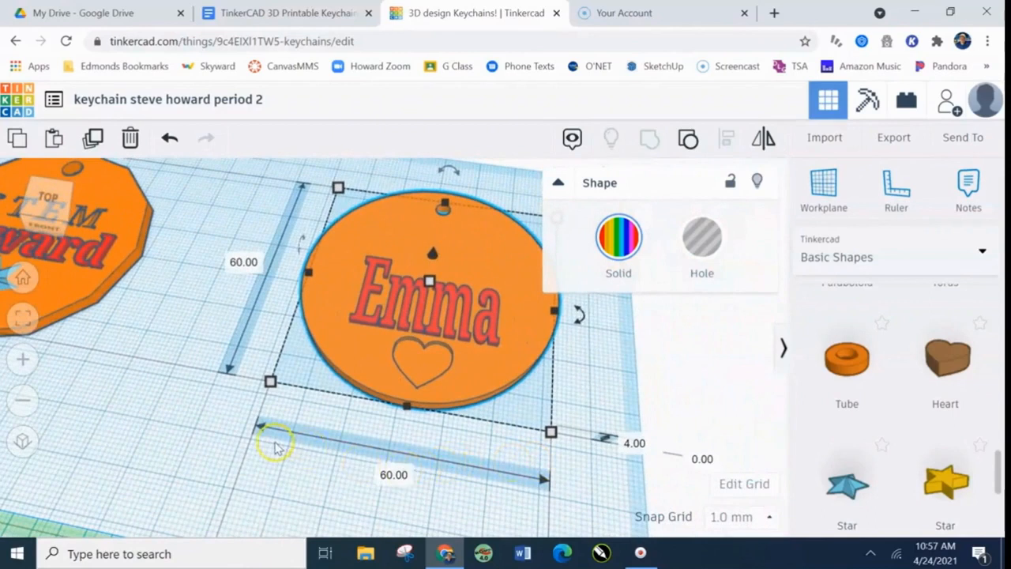
scroll(403, 360, "down", 2)
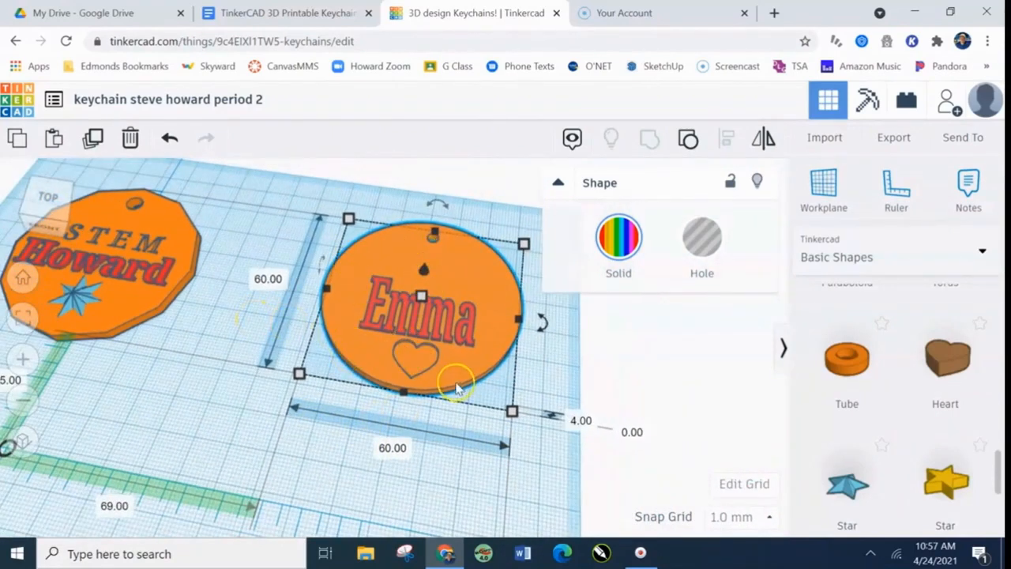
scroll(456, 387, "up", 5)
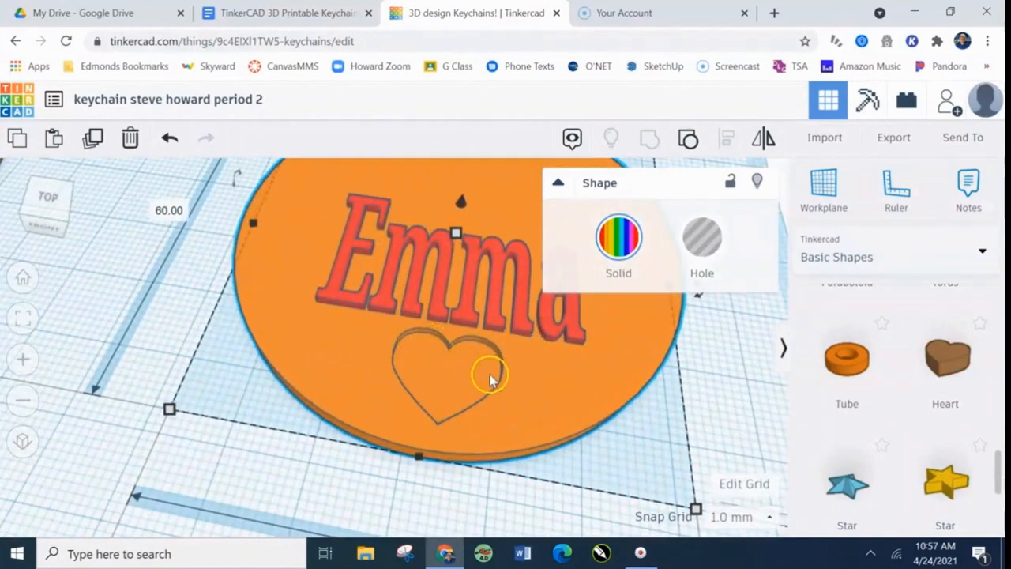
left_click(168, 139)
left_click(167, 139)
left_click(167, 139)
left_click(204, 139)
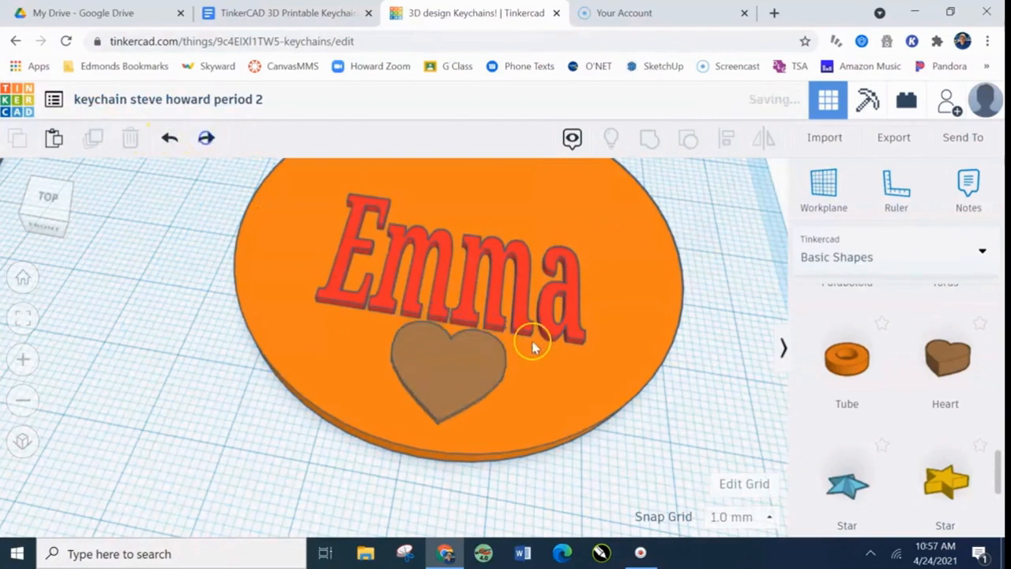
right_click_drag(670, 456, 482, 468)
middle_click_drag(482, 466, 774, 460)
middle_click_drag(79, 419, 602, 436)
scroll(203, 461, "up", 2)
scroll(209, 457, "down", 4)
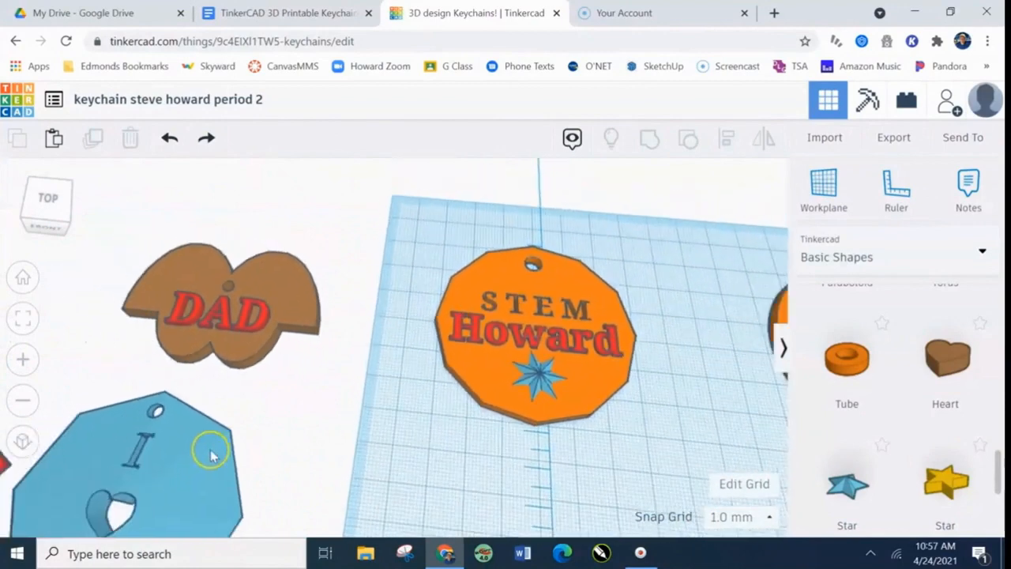
middle_click_drag(382, 398, 442, 359)
right_click_drag(441, 359, 557, 356)
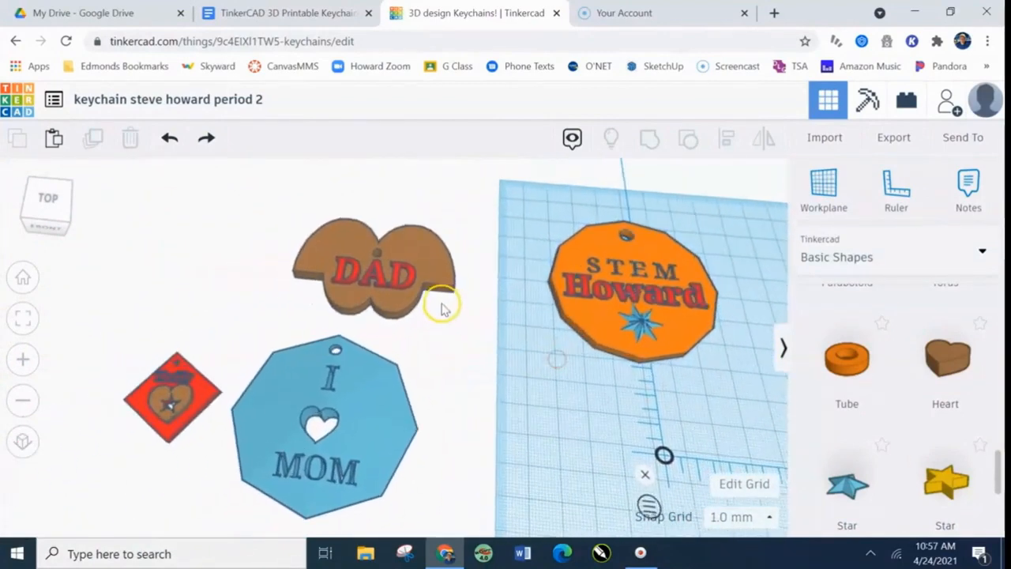